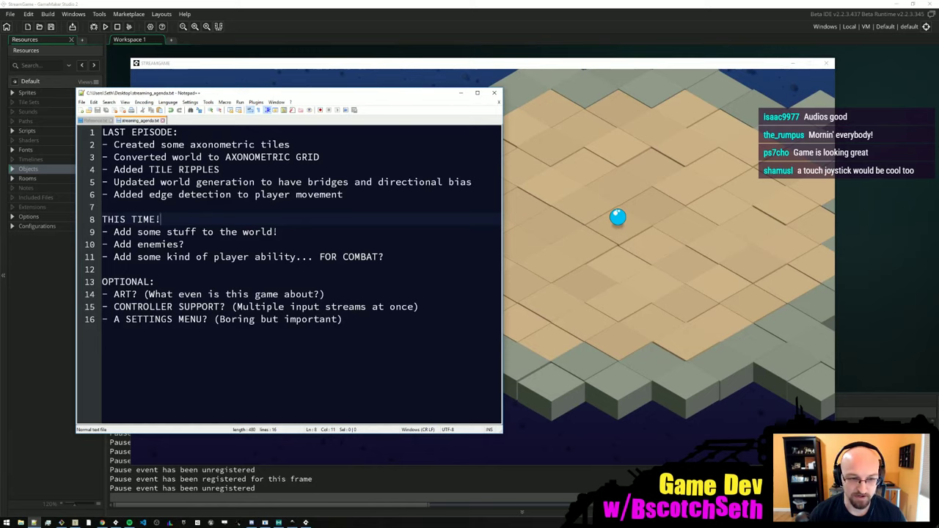
- Review the "Add some stuff to the world!" item under THIS TIME! in the streaming agenda
{"action": "left_click_drag", "start_coordinate": [303, 231], "coordinate": [113, 232]}
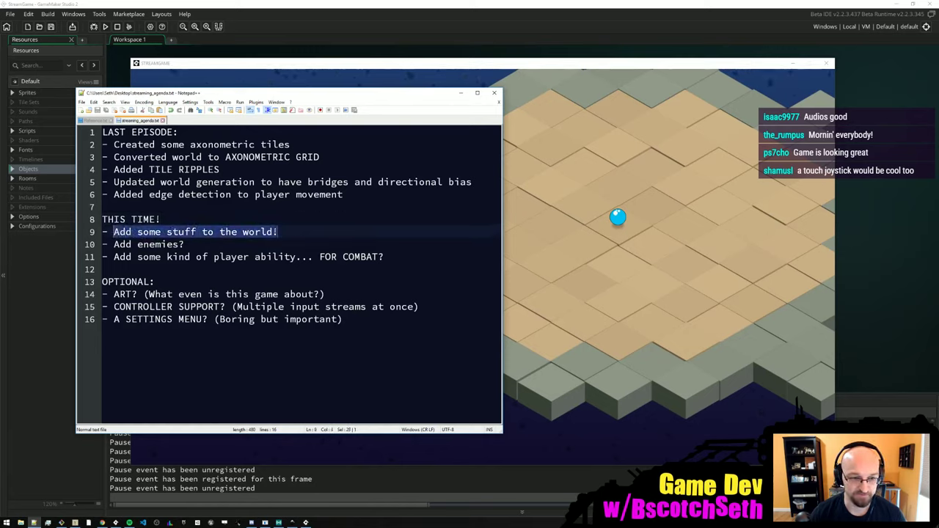
{"action": "key", "text": "End"}
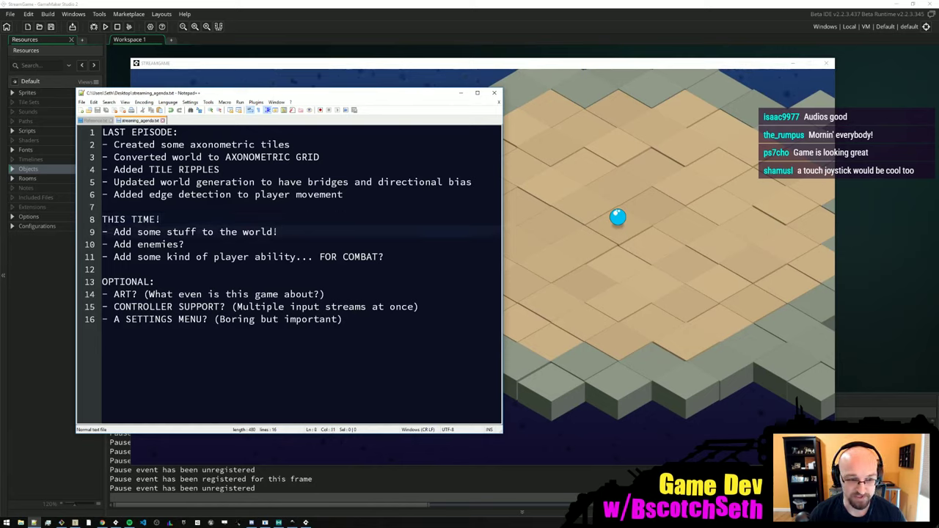
{"action": "key", "text": "ctrl+shift+Left"}
{"action": "key", "text": "ctrl+shift+Left"}
{"action": "key", "text": "ctrl+shift+Left"}
{"action": "key", "text": "ctrl+shift+Left"}
{"action": "key", "text": "ctrl+shift+Left"}
{"action": "key", "text": "ctrl+shift+Left"}
{"action": "key", "text": "ctrl+shift+Left"}
{"action": "key", "text": "End"}
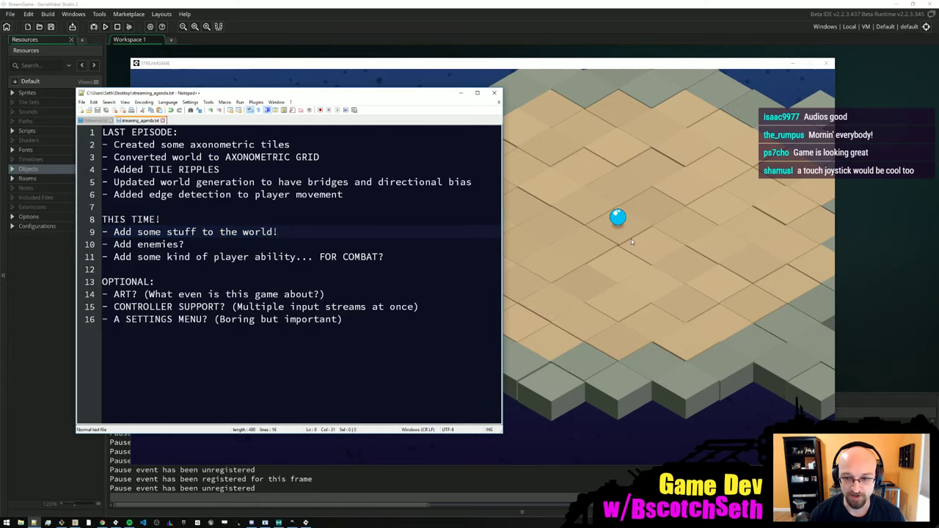
- Playtest the running game by walking the character off the starting island and across the bridge to the neighbouring island
{"action": "left_click", "coordinate": [631, 239]}
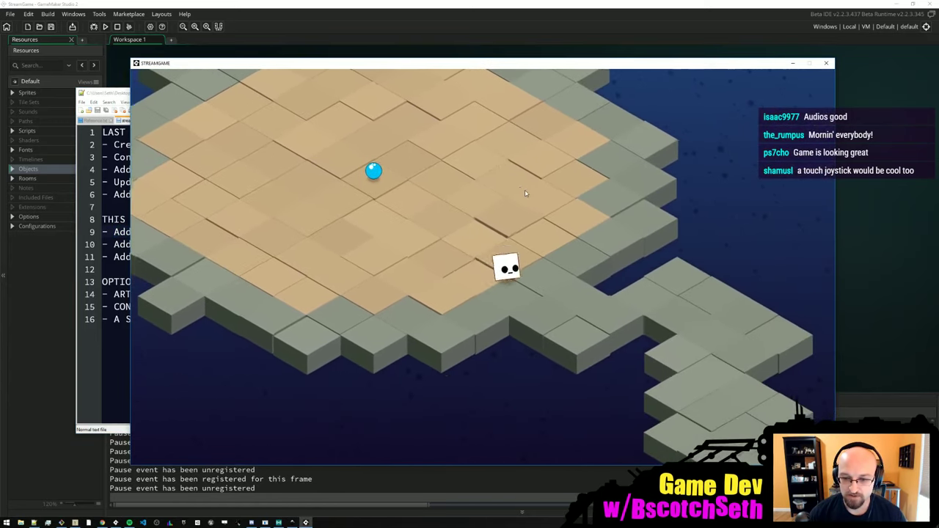
{"action": "key", "text": "w"}
{"action": "key", "text": "a"}
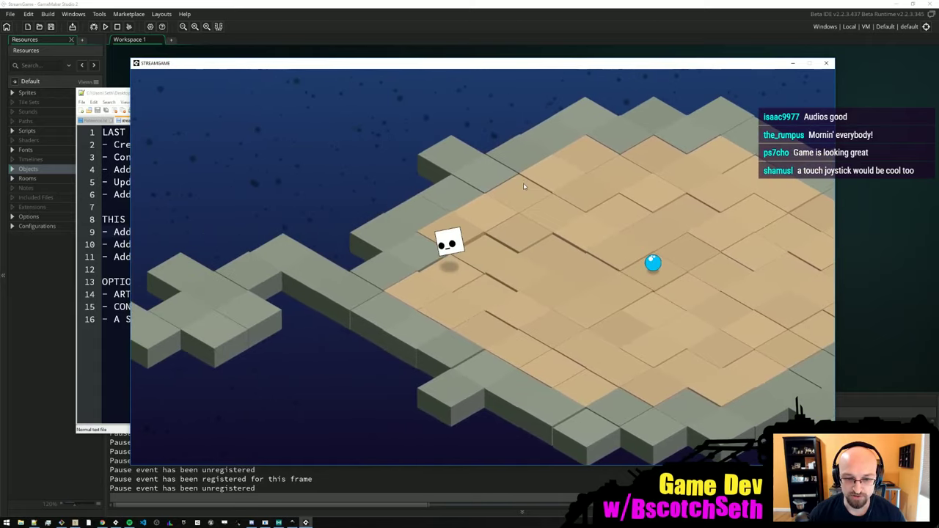
{"action": "key", "text": "a"}
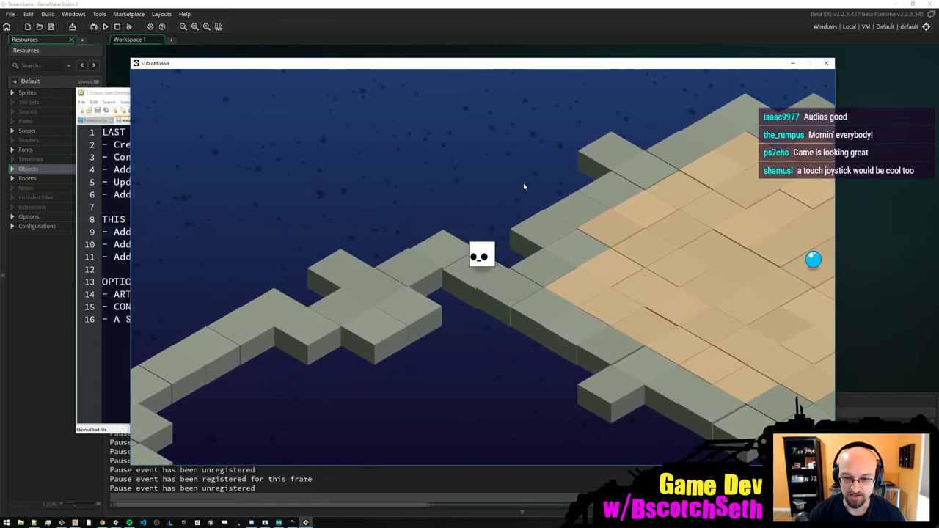
{"action": "key", "text": "w"}
{"action": "key", "text": "a"}
{"action": "key", "text": "s"}
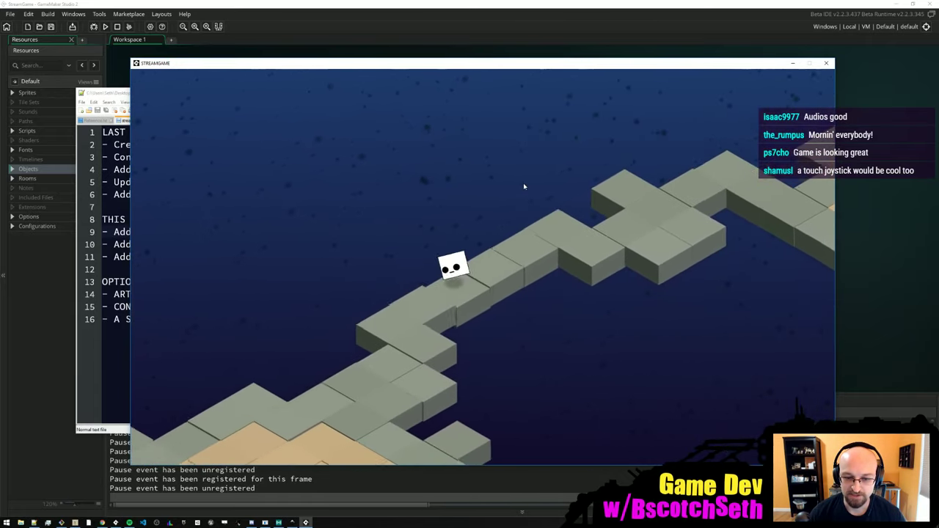
{"action": "key", "text": "s"}
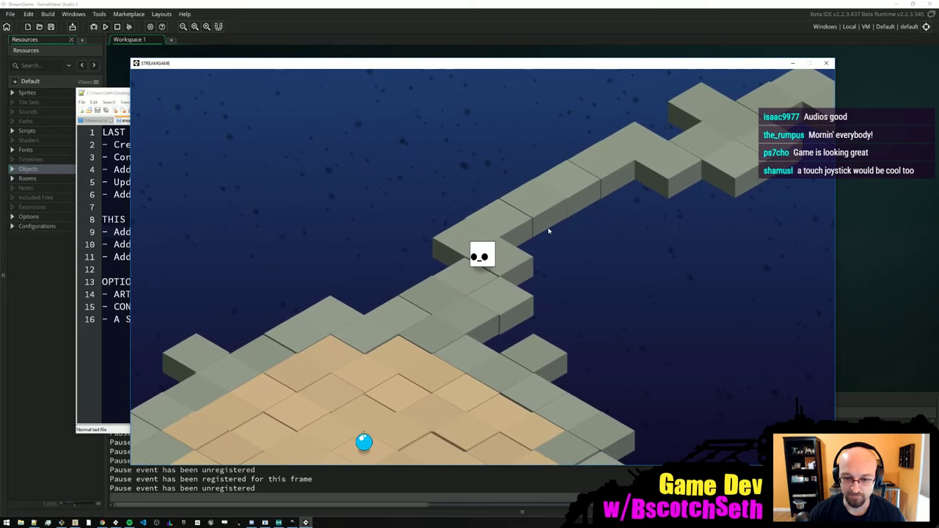
{"action": "key", "text": "s"}
{"action": "key", "text": "a"}
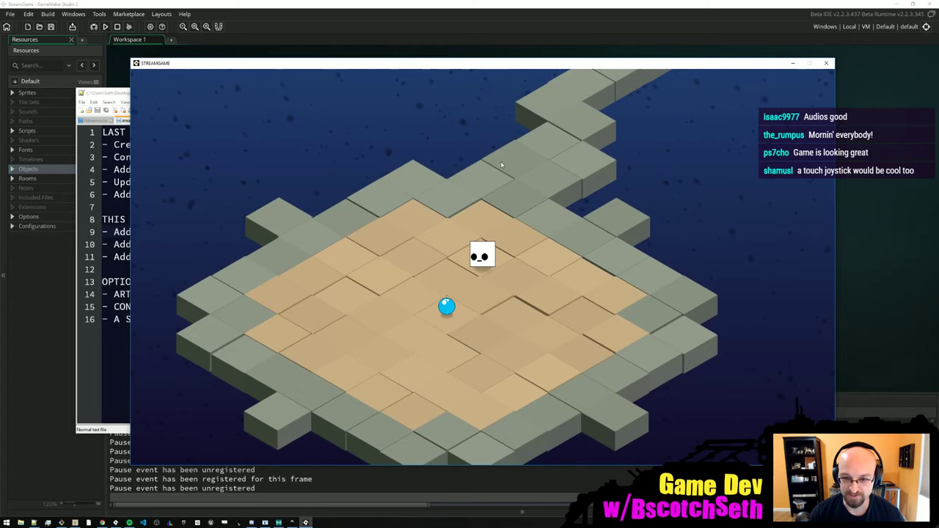
- Walk the character onto the bridge and back around the sand island, and close the game test window
{"action": "key", "text": "d"}
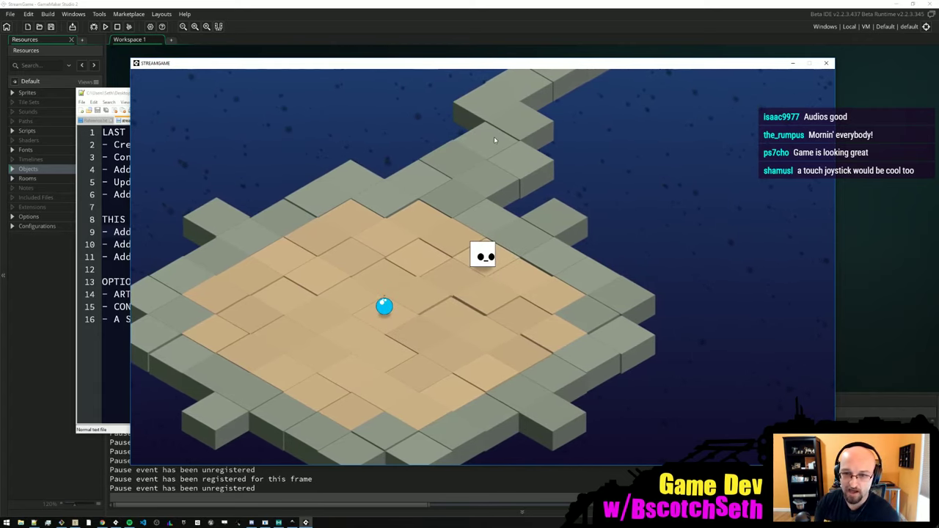
{"action": "key", "text": "w"}
{"action": "key", "text": "d"}
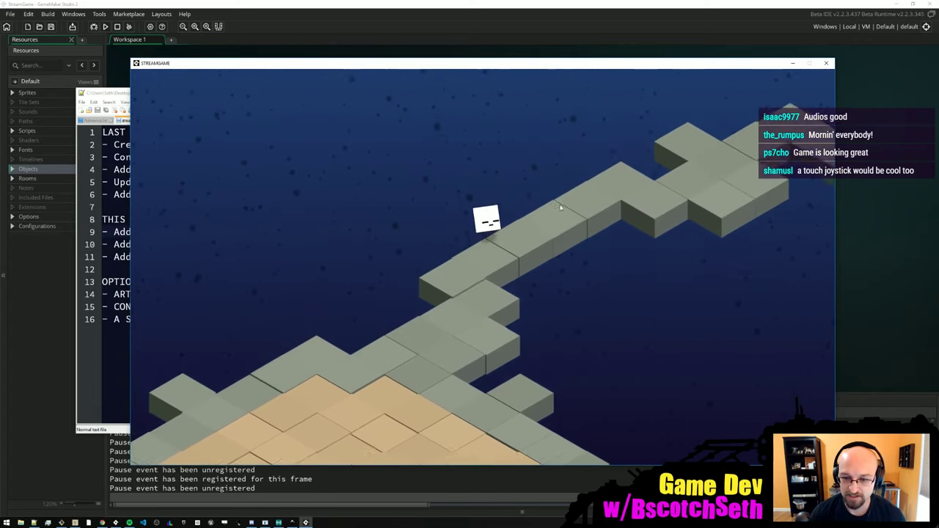
{"action": "key", "text": "a"}
{"action": "key", "text": "s"}
{"action": "key", "text": "s"}
{"action": "key", "text": "d"}
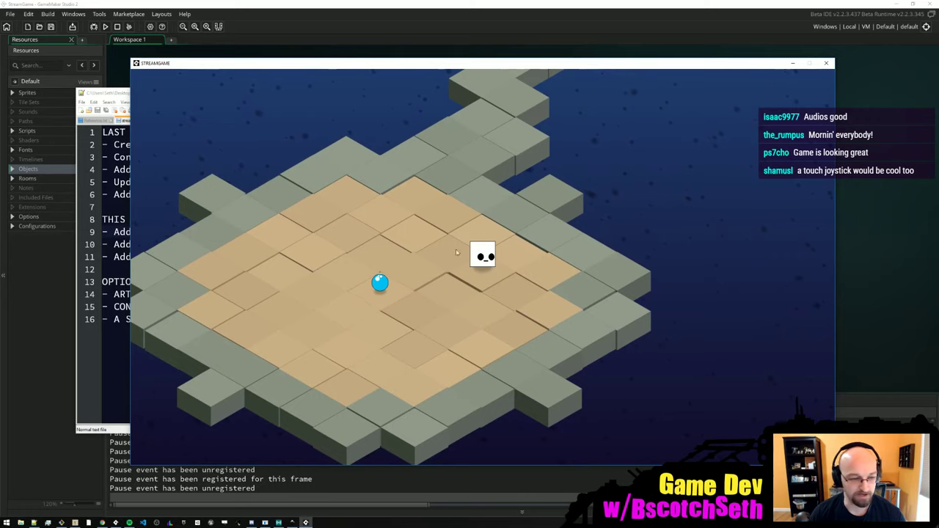
{"action": "key", "text": "Left"}
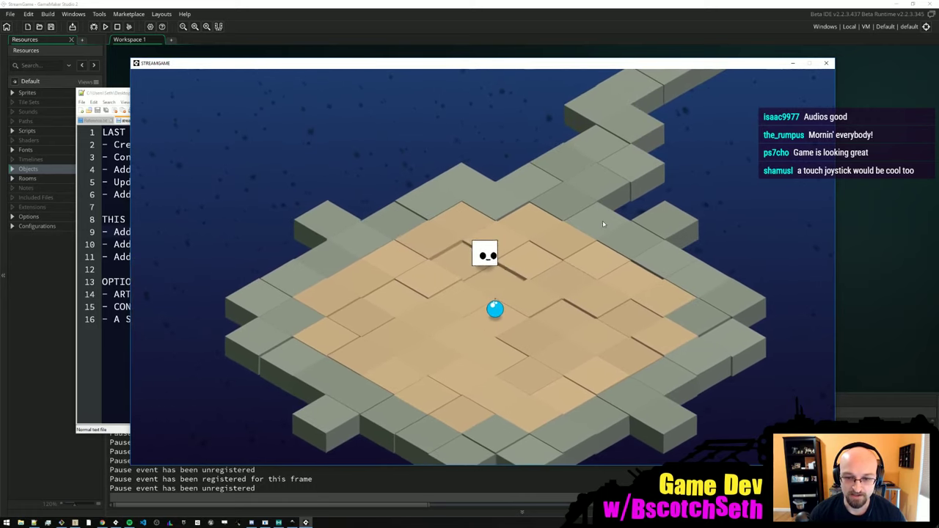
{"action": "key", "text": "Up"}
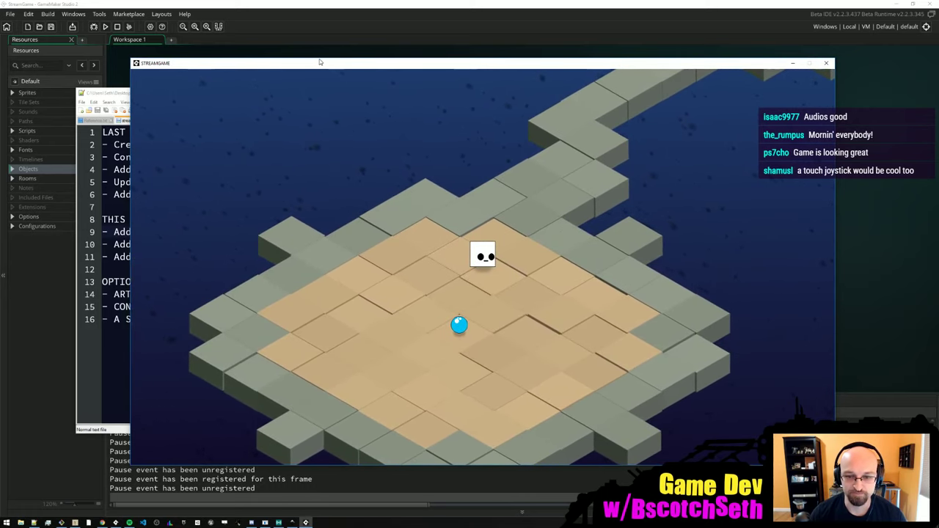
{"action": "key", "text": "Right"}
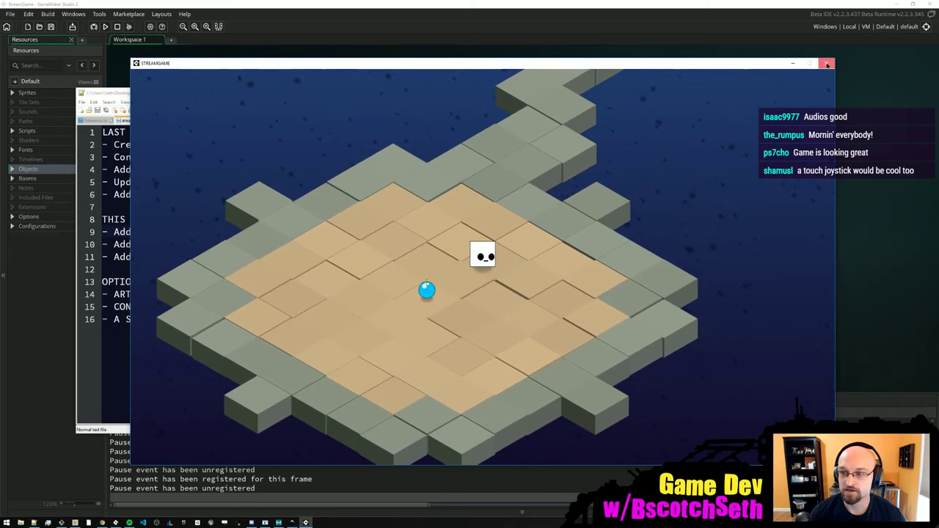
{"action": "left_click", "coordinate": [827, 64]}
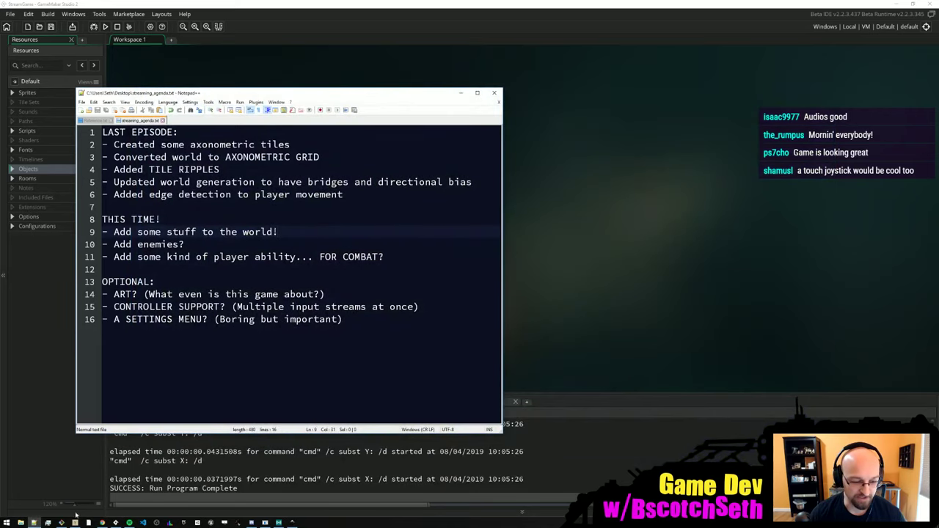
- Switch to the streamgame_art.svg drawing in Inkscape and hide the page border in its document properties
{"action": "left_click", "coordinate": [291, 522]}
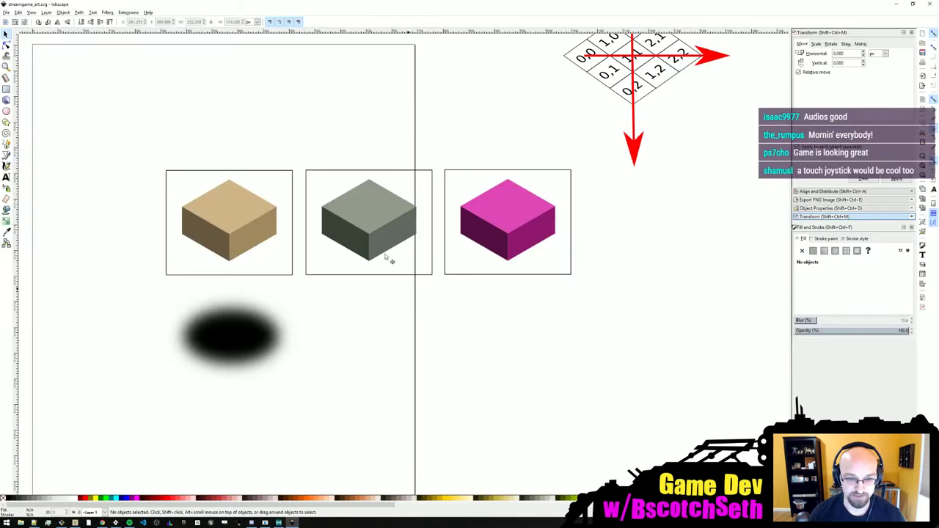
{"action": "middle_click_drag", "start_coordinate": [406, 131], "coordinate": [335, 117]}
{"action": "left_click", "coordinate": [6, 12]}
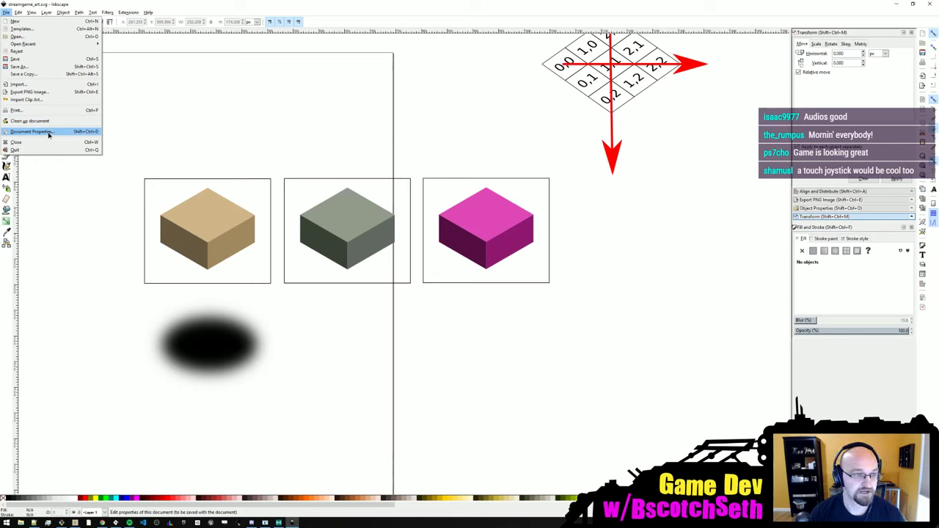
{"action": "left_click", "coordinate": [33, 131]}
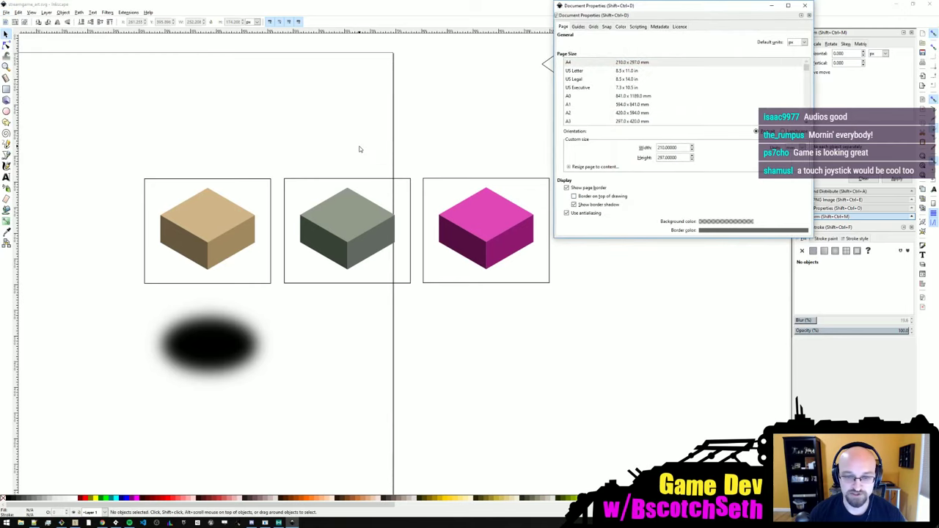
{"action": "scroll", "coordinate": [359, 149], "scroll_direction": "down", "scroll_amount": 2, "text": "ctrl"}
{"action": "scroll", "coordinate": [376, 159], "scroll_direction": "up", "scroll_amount": 2, "text": "ctrl"}
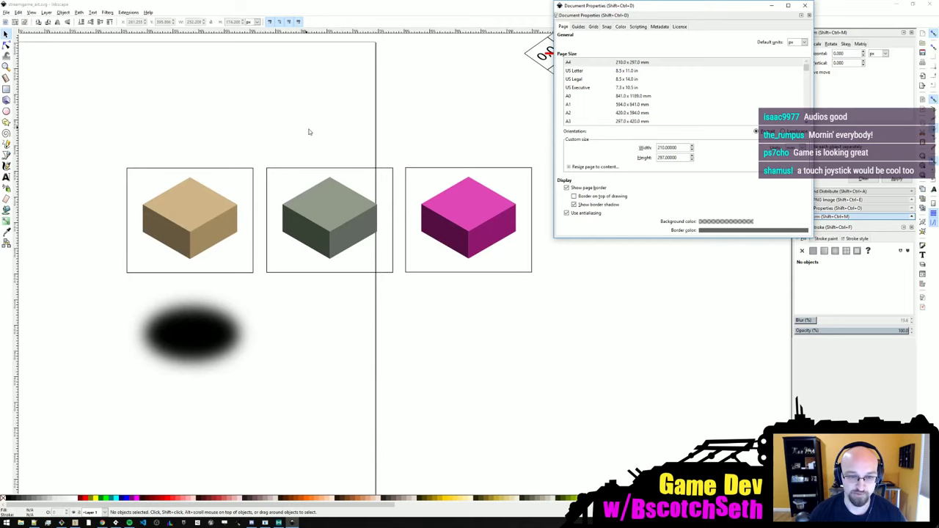
{"action": "scroll", "coordinate": [306, 130], "scroll_direction": "down", "scroll_amount": 2, "text": "ctrl"}
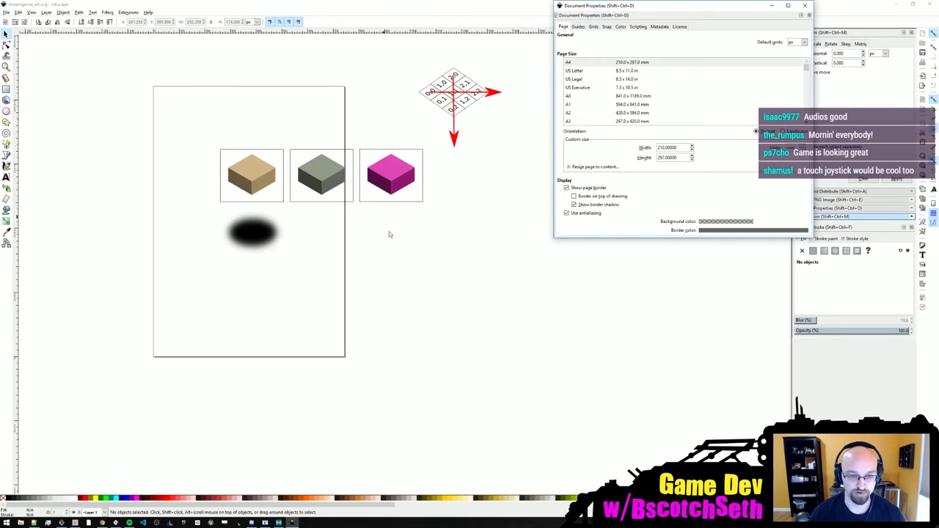
{"action": "scroll", "coordinate": [411, 178], "scroll_direction": "up", "scroll_amount": 1, "text": "ctrl"}
{"action": "middle_click_drag", "start_coordinate": [459, 174], "coordinate": [473, 127]}
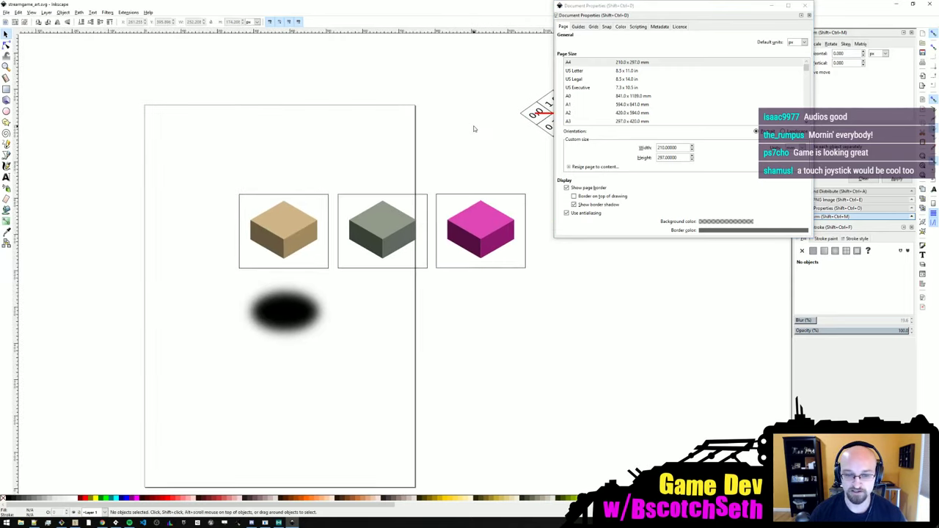
{"action": "left_click", "coordinate": [586, 189]}
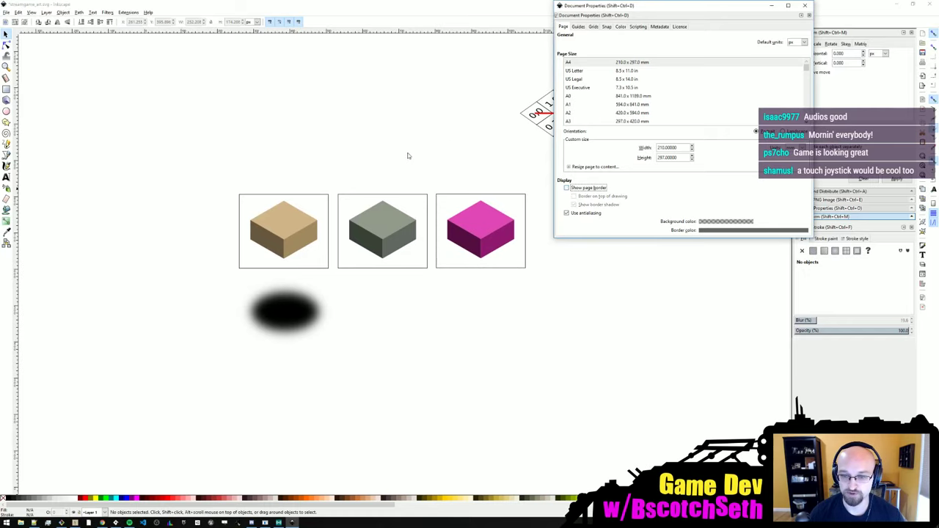
- Set the document background colour to grey with HSL lightness 130, close the document properties and save the drawing
{"action": "left_click", "coordinate": [717, 223]}
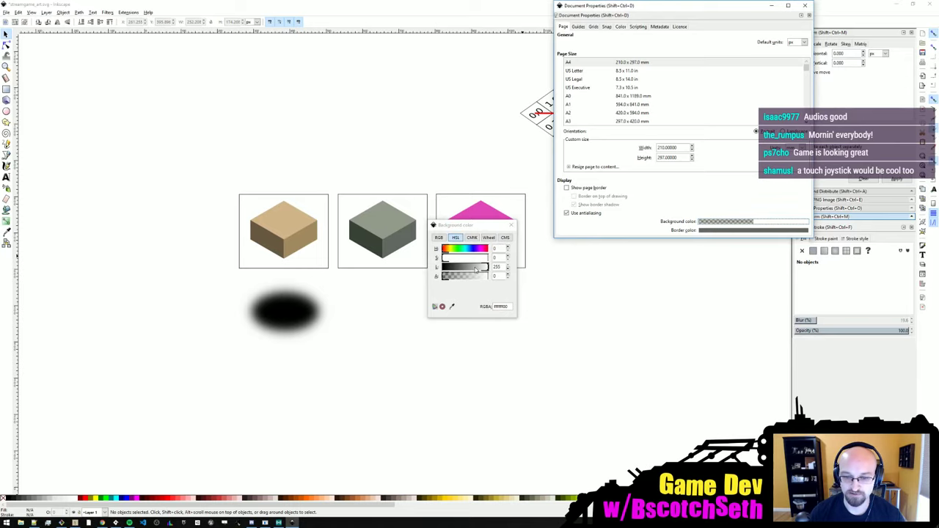
{"action": "left_click", "coordinate": [502, 267]}
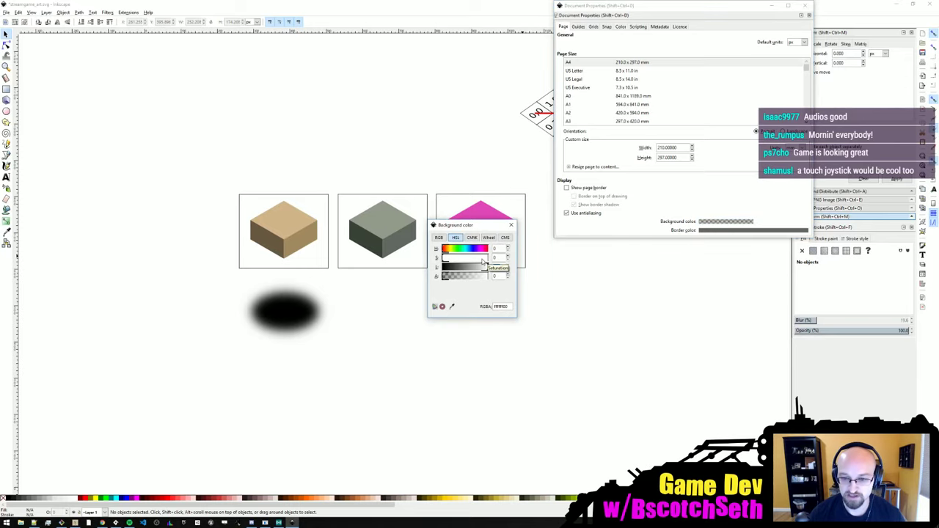
{"action": "left_click_drag", "start_coordinate": [493, 267], "coordinate": [937, 258]}
{"action": "type", "text": "130"}
{"action": "key", "text": "Return"}
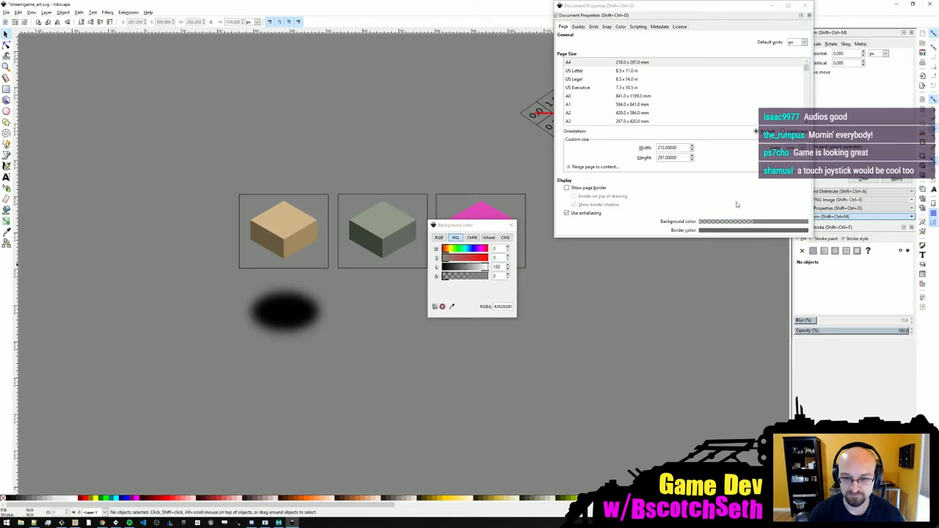
{"action": "left_click", "coordinate": [512, 226]}
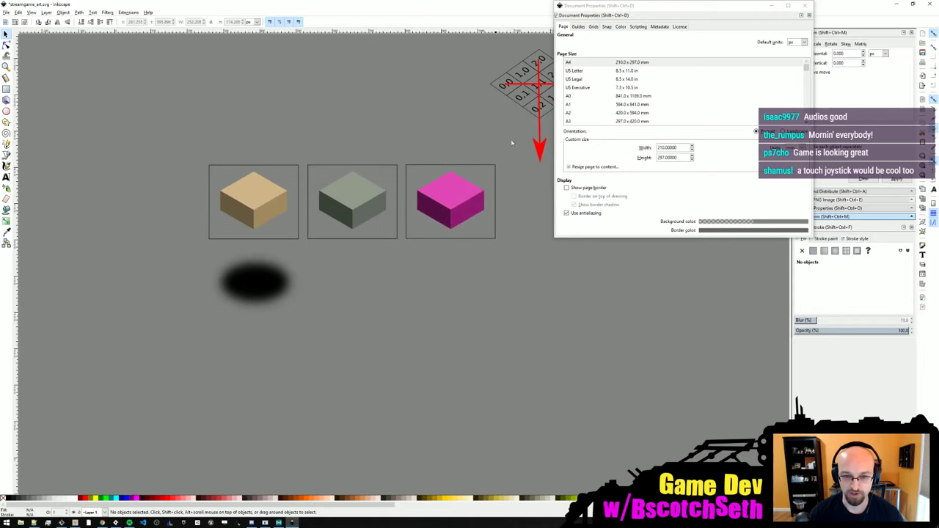
{"action": "left_click", "coordinate": [808, 7]}
{"action": "middle_click_drag", "start_coordinate": [456, 256], "coordinate": [459, 204]}
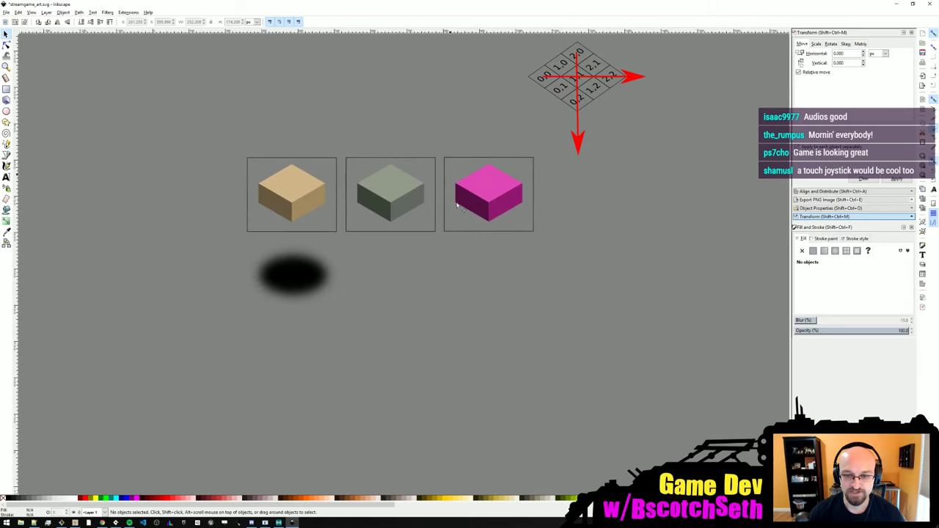
{"action": "scroll", "coordinate": [461, 206], "scroll_direction": "up", "scroll_amount": 1, "text": "ctrl"}
{"action": "key", "text": "ctrl+s"}
{"action": "middle_click_drag", "start_coordinate": [317, 147], "coordinate": [366, 150]}
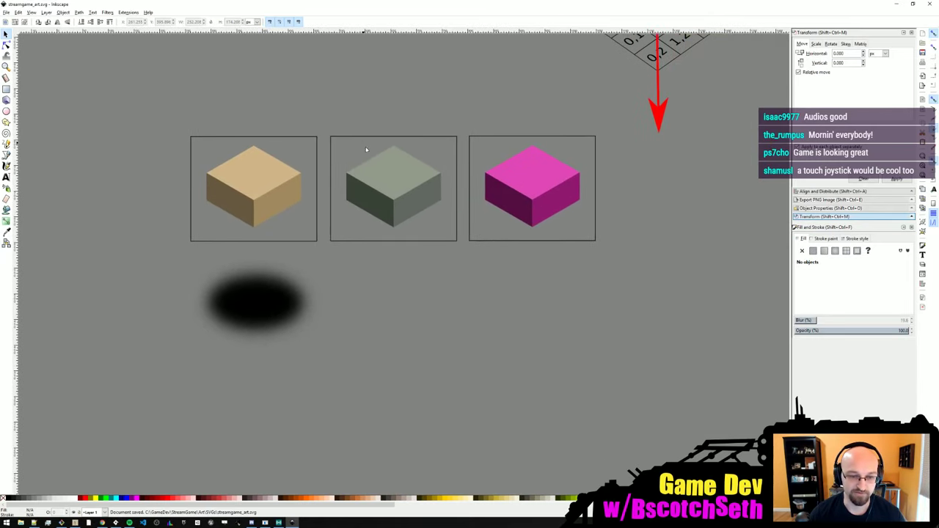
{"action": "left_click", "coordinate": [284, 298]}
{"action": "left_click", "coordinate": [375, 281]}
{"action": "middle_click_drag", "start_coordinate": [418, 268], "coordinate": [405, 306]}
{"action": "left_click", "coordinate": [387, 228]}
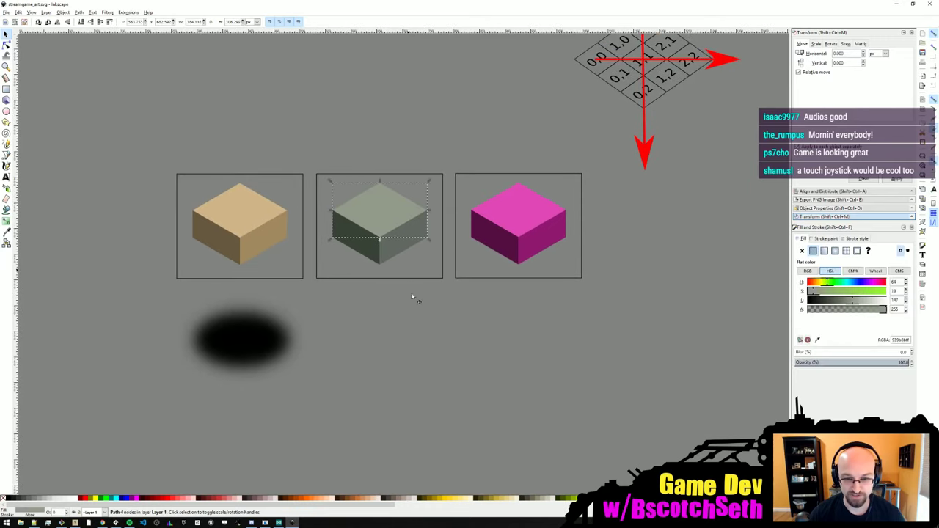
{"action": "left_click", "coordinate": [413, 298]}
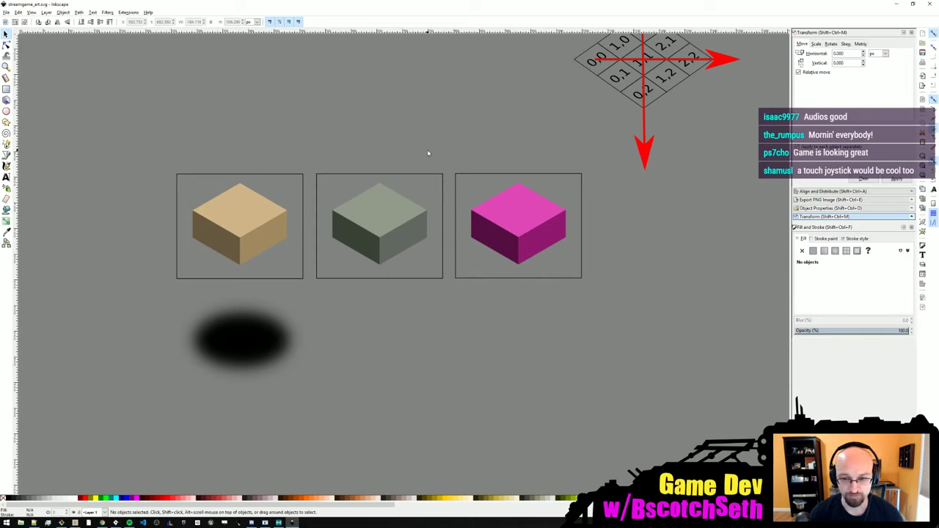
- Give the three frames around the tiles no stroke and a black fill with alpha 37, and save the drawing
{"action": "left_click", "coordinate": [441, 252]}
{"action": "left_click", "coordinate": [455, 256], "text": "shift"}
{"action": "left_click", "coordinate": [296, 261], "text": "shift"}
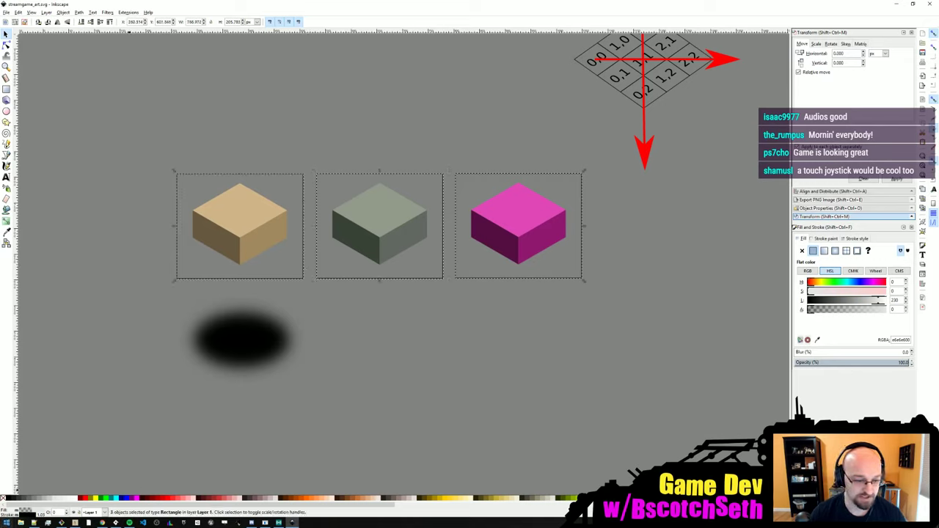
{"action": "left_click", "coordinate": [3, 499], "text": "shift"}
{"action": "left_click", "coordinate": [8, 499]}
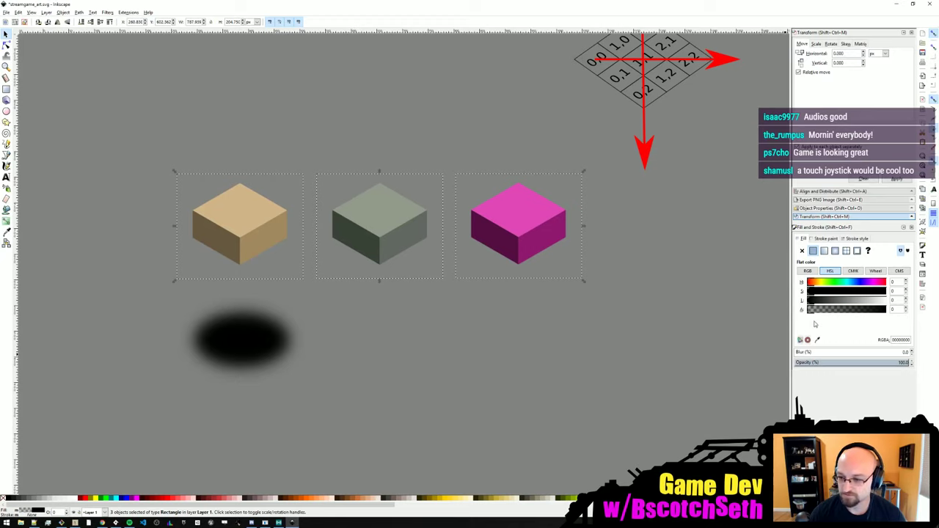
{"action": "left_click_drag", "start_coordinate": [811, 310], "coordinate": [820, 312]}
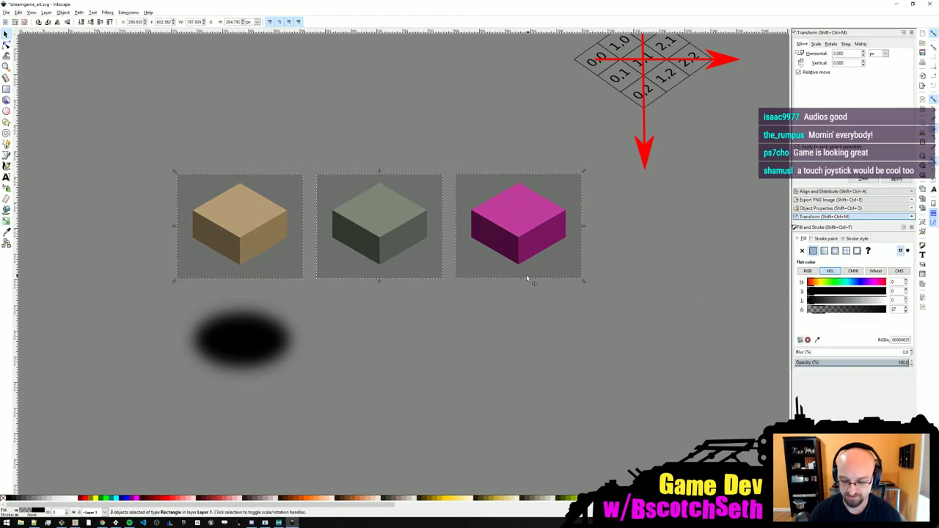
{"action": "left_click", "coordinate": [524, 317]}
{"action": "middle_click_drag", "start_coordinate": [411, 311], "coordinate": [416, 249]}
{"action": "key", "text": "ctrl+s"}
- Duplicate the frame around the grey tile and place the copy below that tile, beside the blurred shadow
{"action": "scroll", "coordinate": [421, 212], "scroll_direction": "up", "scroll_amount": 1, "text": "ctrl"}
{"action": "left_click", "coordinate": [424, 193]}
{"action": "key", "text": "ctrl+d"}
{"action": "left_click_drag", "start_coordinate": [424, 193], "coordinate": [439, 388]}
{"action": "left_click", "coordinate": [498, 317]}
{"action": "middle_click_drag", "start_coordinate": [369, 307], "coordinate": [345, 250]}
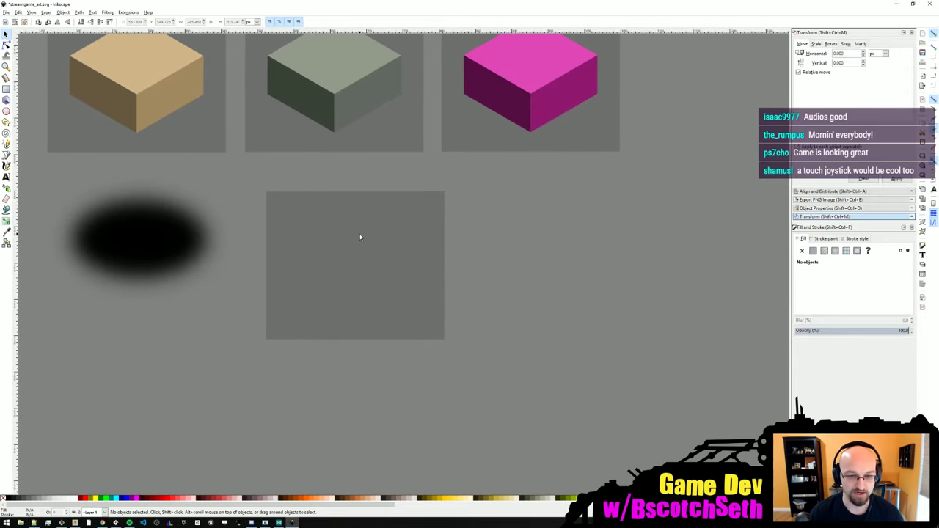
- Duplicate the top face of the grey tile and place the copy in the lower half of the new frame
{"action": "scroll", "coordinate": [360, 237], "scroll_direction": "up", "scroll_amount": 1, "text": "ctrl"}
{"action": "middle_click_drag", "start_coordinate": [335, 178], "coordinate": [365, 252]}
{"action": "left_click", "coordinate": [357, 97]}
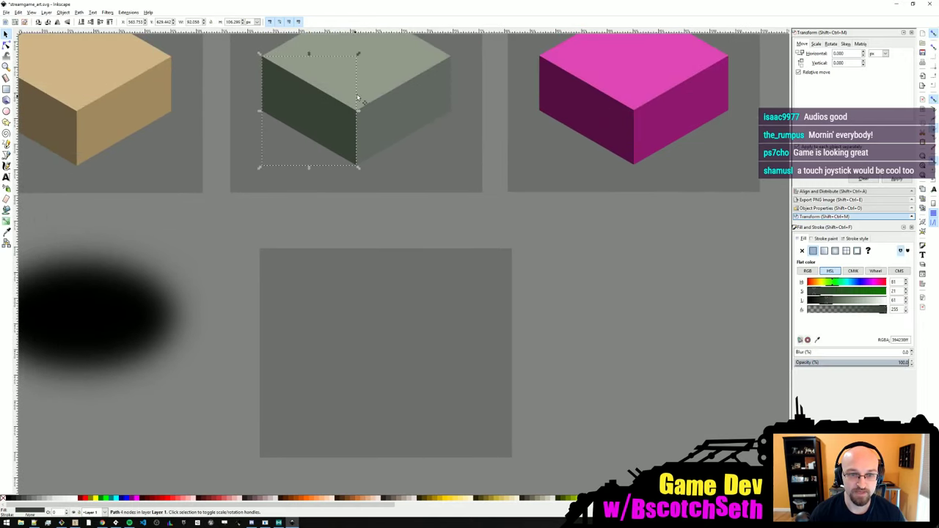
{"action": "left_click", "coordinate": [367, 97]}
{"action": "key", "text": "ctrl+d"}
{"action": "left_click_drag", "start_coordinate": [367, 98], "coordinate": [403, 405]}
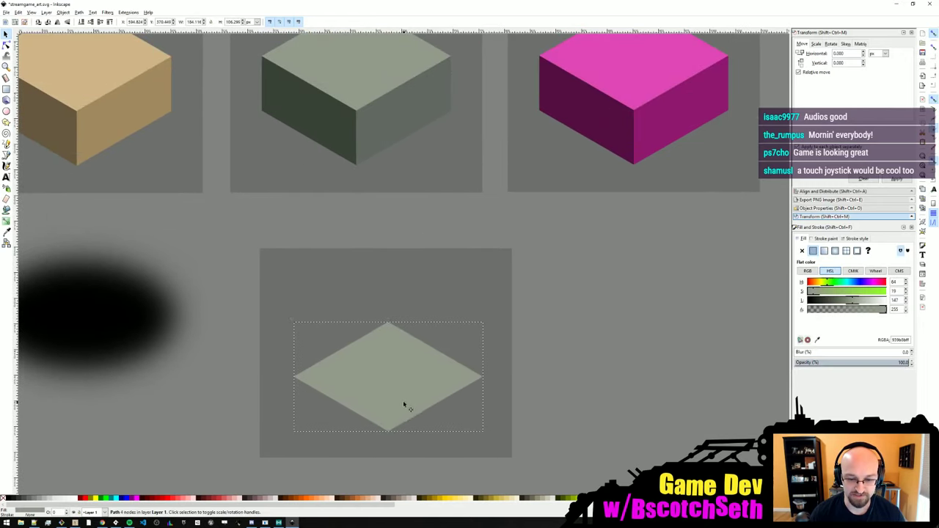
{"action": "scroll", "coordinate": [387, 188], "scroll_direction": "up", "scroll_amount": 2}
{"action": "scroll", "coordinate": [410, 307], "scroll_direction": "down", "scroll_amount": 2, "text": "ctrl"}
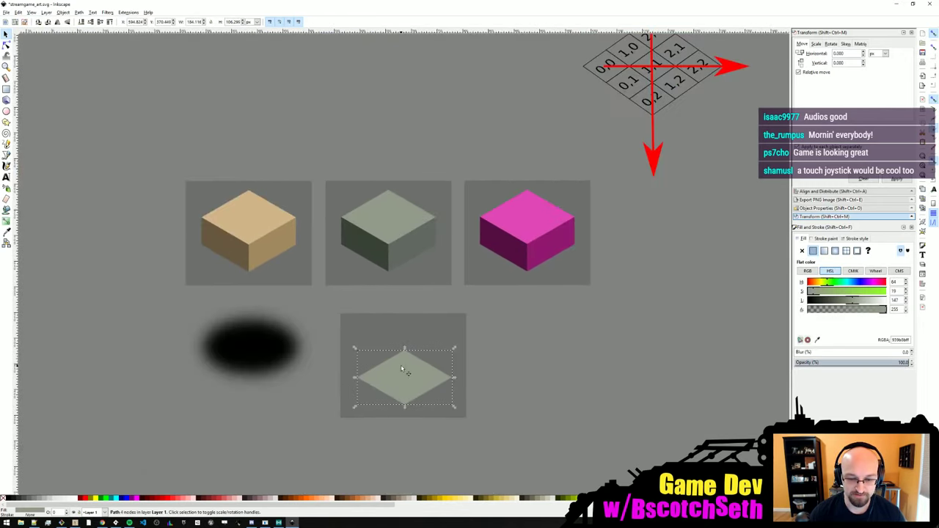
{"action": "middle_click_drag", "start_coordinate": [402, 370], "coordinate": [382, 288]}
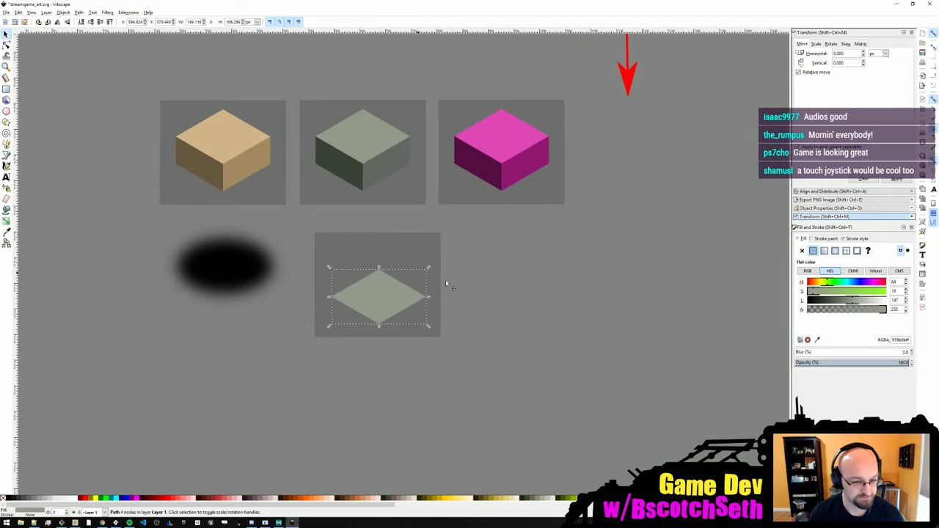
{"action": "key", "text": "Escape"}
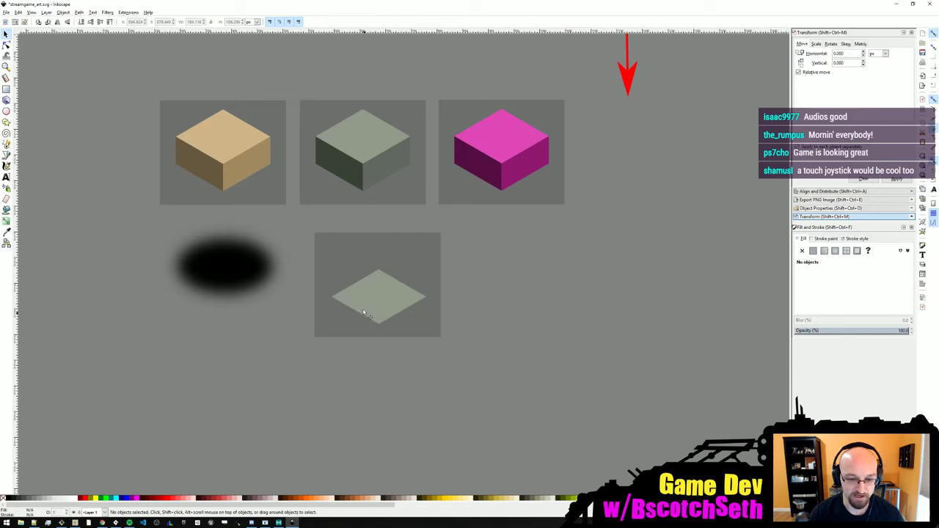
- Fill the diamond in the new frame with dark grey, HSL lightness 26, and reduce its alpha to 60
{"action": "left_click", "coordinate": [365, 313]}
{"action": "left_click", "coordinate": [494, 282]}
{"action": "left_click", "coordinate": [396, 303]}
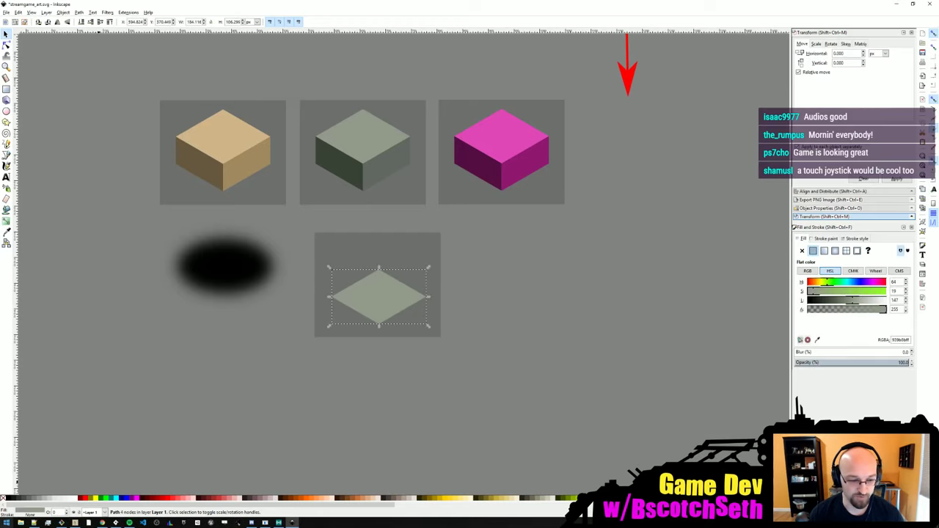
{"action": "left_click", "coordinate": [10, 500]}
{"action": "left_click", "coordinate": [450, 314]}
{"action": "scroll", "coordinate": [391, 303], "scroll_direction": "up", "scroll_amount": 1, "text": "ctrl"}
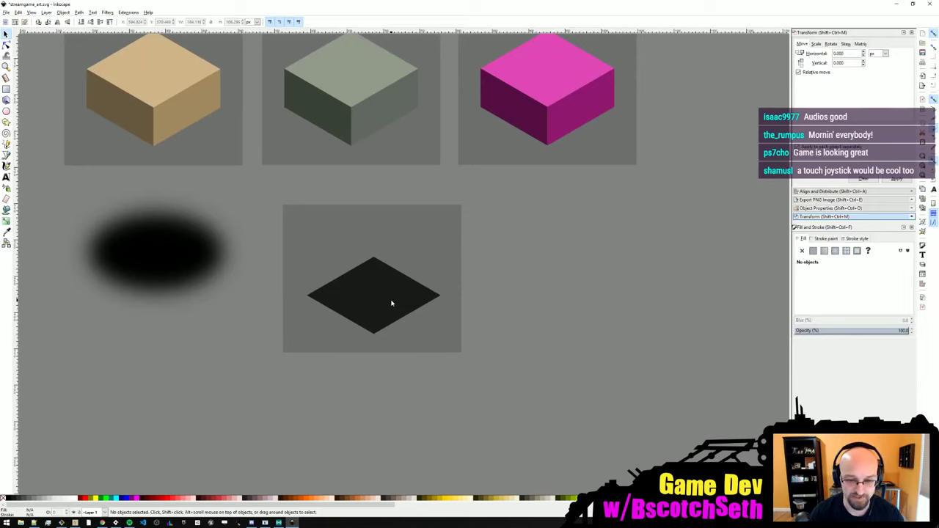
{"action": "left_click", "coordinate": [420, 294]}
{"action": "left_click", "coordinate": [830, 309]}
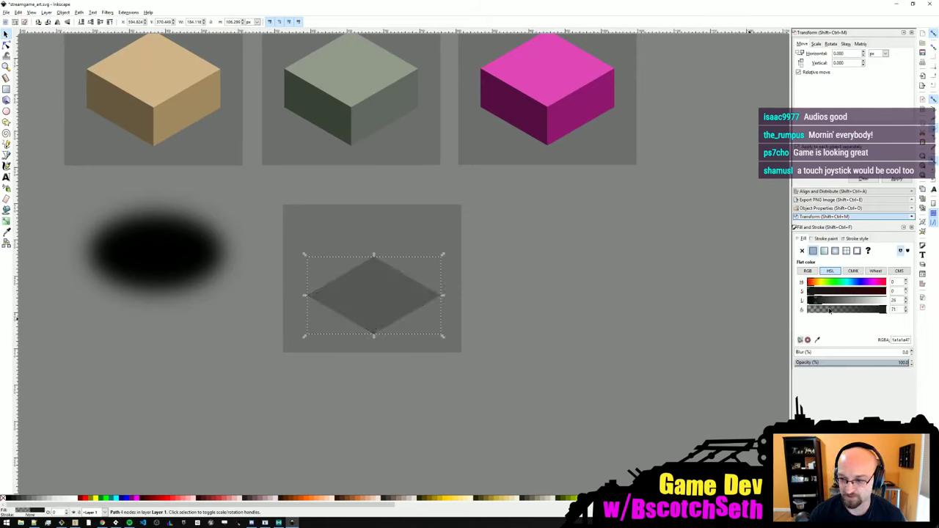
{"action": "left_click", "coordinate": [543, 304]}
{"action": "middle_click_drag", "start_coordinate": [535, 304], "coordinate": [519, 287]}
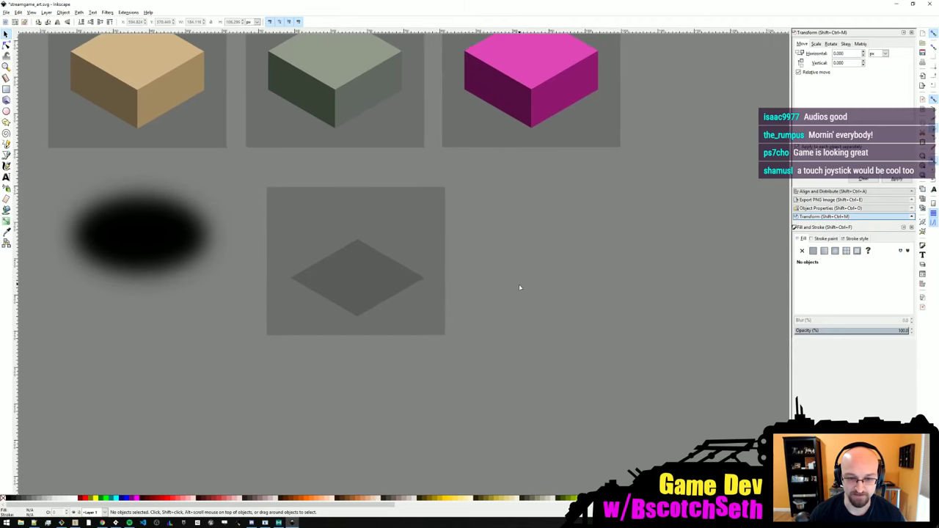
- Centre the diamond and its frame horizontally on each other using a vertical-axis alignment
{"action": "left_click", "coordinate": [413, 250], "text": "shift"}
{"action": "left_click", "coordinate": [836, 192]}
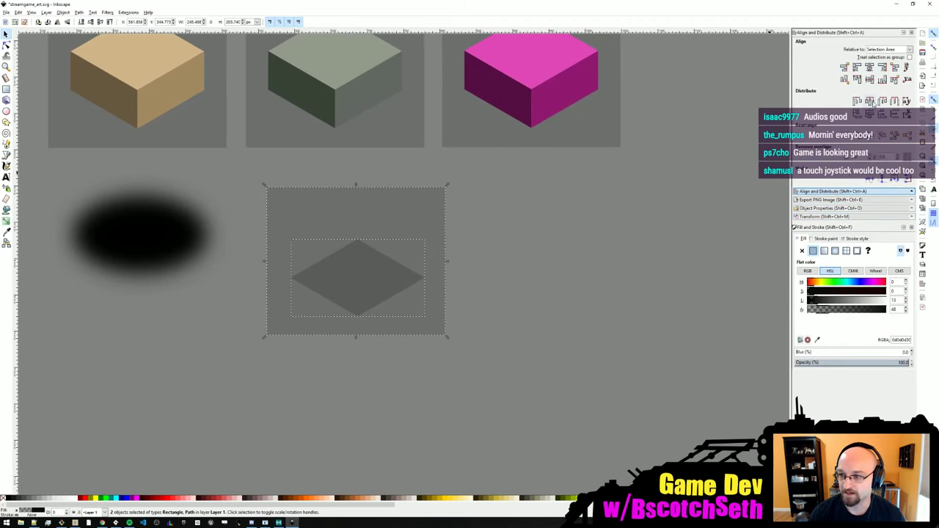
{"action": "left_click", "coordinate": [870, 68]}
{"action": "key", "text": "Escape"}
- Stretch the frame around the diamond downward to a height of about 260 px
{"action": "left_click", "coordinate": [420, 300]}
{"action": "left_click", "coordinate": [377, 287]}
{"action": "left_click", "coordinate": [359, 332]}
{"action": "left_click_drag", "start_coordinate": [354, 340], "coordinate": [357, 381]}
- Move the diamond straight down to sit just above the frame's lower edge, and save the drawing
{"action": "left_click", "coordinate": [378, 281]}
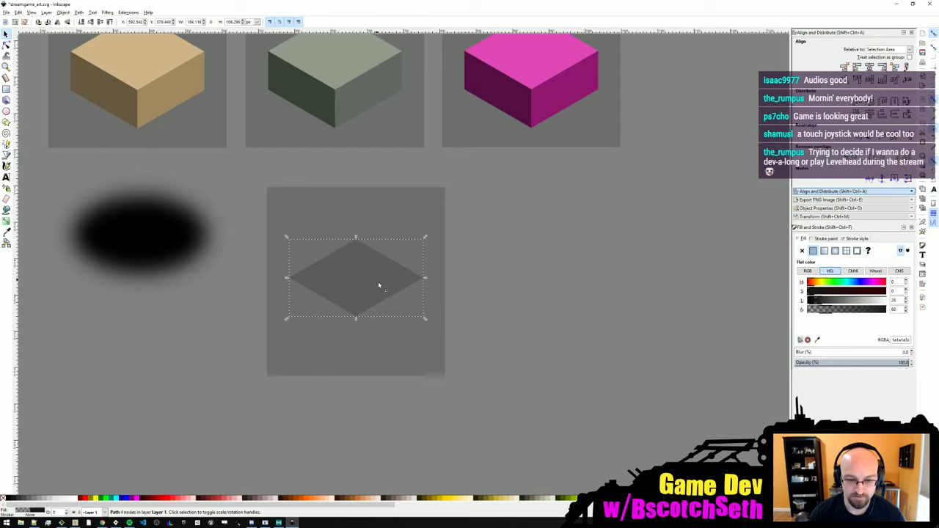
{"action": "key", "text": "Down"}
{"action": "key", "text": "Down"}
{"action": "key", "text": "Down"}
{"action": "key", "text": "Down"}
{"action": "key", "text": "Down"}
{"action": "key", "text": "Down"}
{"action": "key", "text": "Down"}
{"action": "key", "text": "Down"}
{"action": "key", "text": "Down"}
{"action": "key", "text": "Down"}
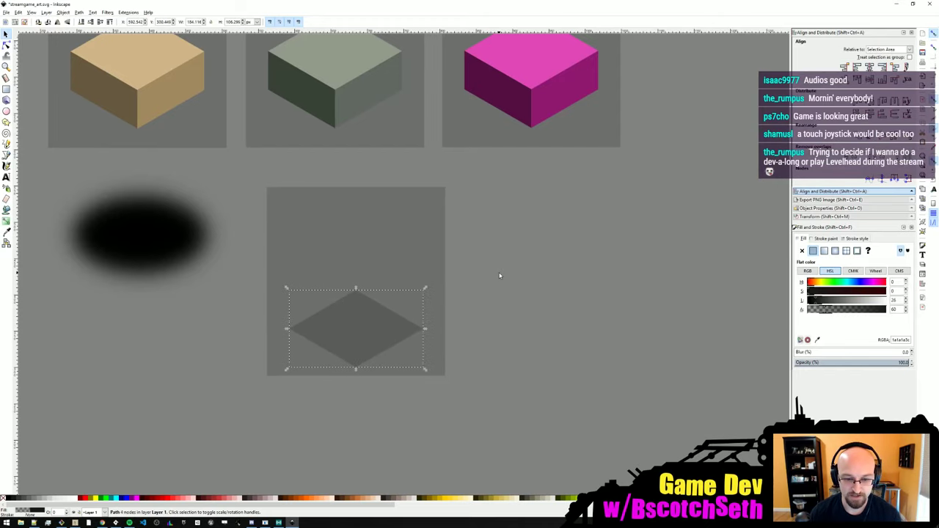
{"action": "key", "text": "Escape"}
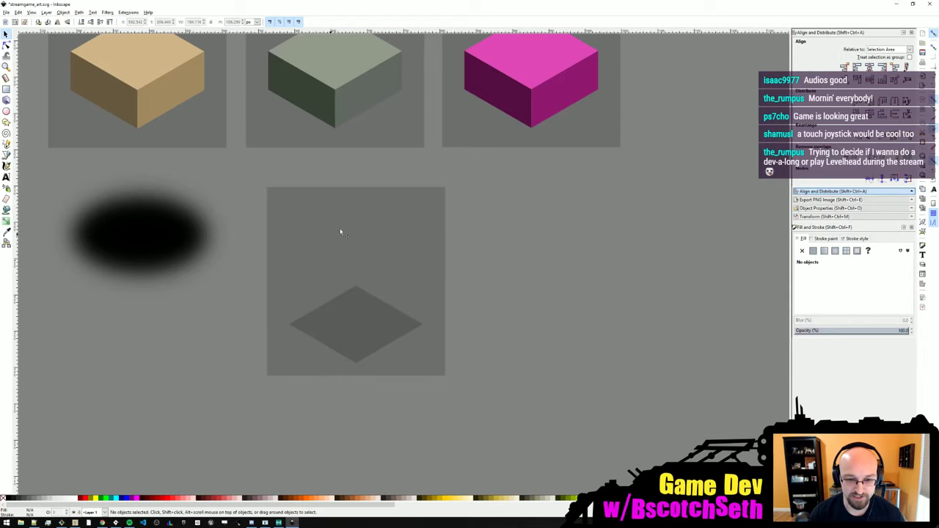
{"action": "key", "text": "ctrl+s"}
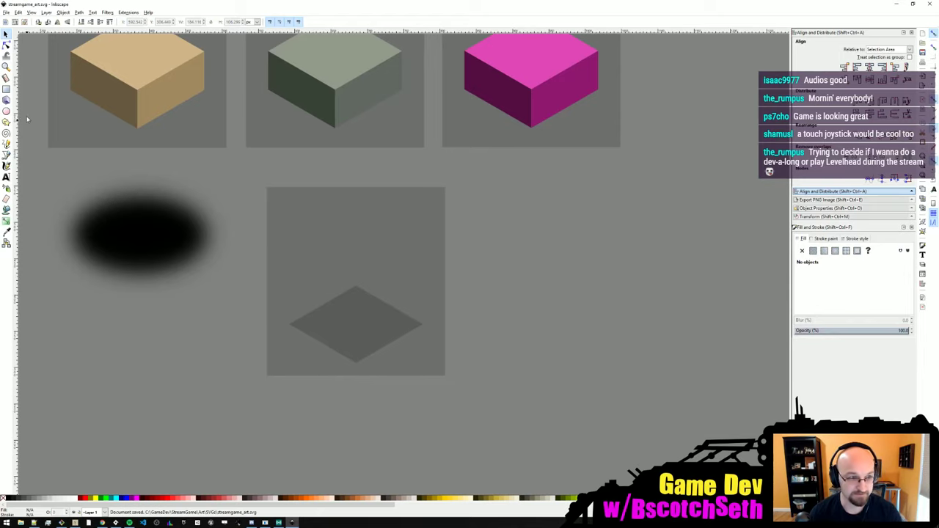
- Duplicate the frame together with its diamond, place the copy directly to the right, and save the drawing
{"action": "left_click", "coordinate": [7, 68]}
{"action": "left_click", "coordinate": [358, 331]}
{"action": "middle_click_drag", "start_coordinate": [380, 291], "coordinate": [386, 302]}
{"action": "middle_click_drag", "start_coordinate": [203, 256], "coordinate": [184, 218]}
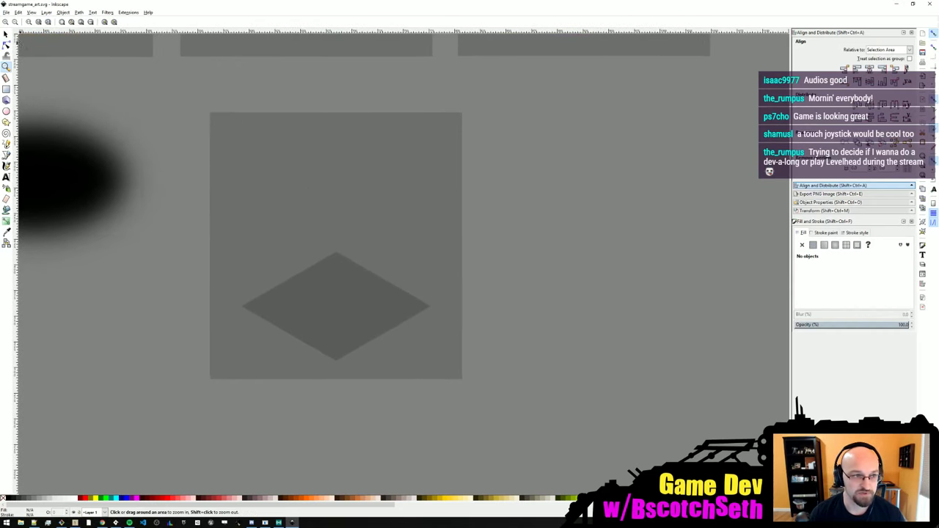
{"action": "key", "text": "s"}
{"action": "left_click_drag", "start_coordinate": [179, 93], "coordinate": [517, 389]}
{"action": "key", "text": "ctrl+d"}
{"action": "left_click_drag", "start_coordinate": [316, 298], "coordinate": [586, 297]}
{"action": "middle_click_drag", "start_coordinate": [587, 297], "coordinate": [504, 287]}
{"action": "left_click", "coordinate": [462, 412]}
{"action": "middle_click_drag", "start_coordinate": [412, 282], "coordinate": [400, 280]}
{"action": "scroll", "coordinate": [363, 268], "scroll_direction": "down", "scroll_amount": 1, "text": "ctrl"}
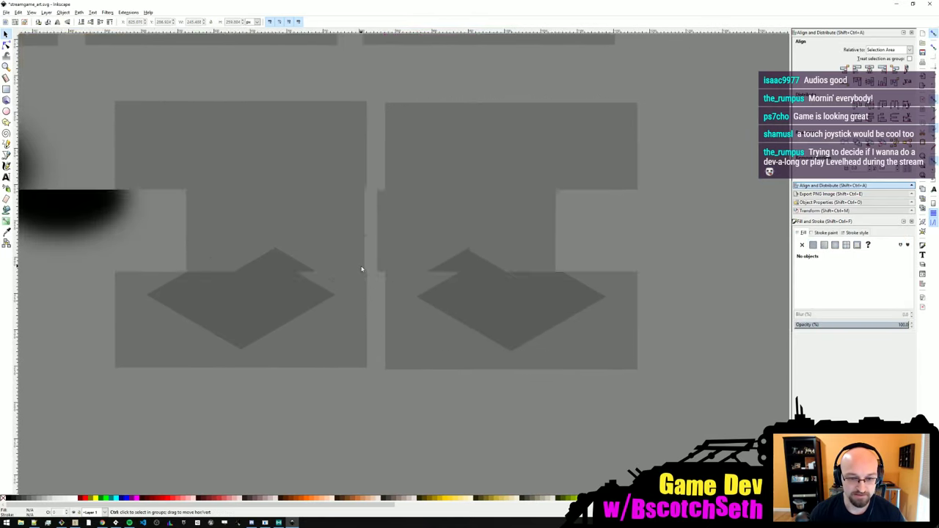
{"action": "middle_click_drag", "start_coordinate": [576, 249], "coordinate": [497, 249]}
{"action": "key", "text": "ctrl+s"}
- Duplicate the second framed diamond, place the copy to its right as the third in the row, and save
{"action": "left_click_drag", "start_coordinate": [552, 385], "coordinate": [271, 123]}
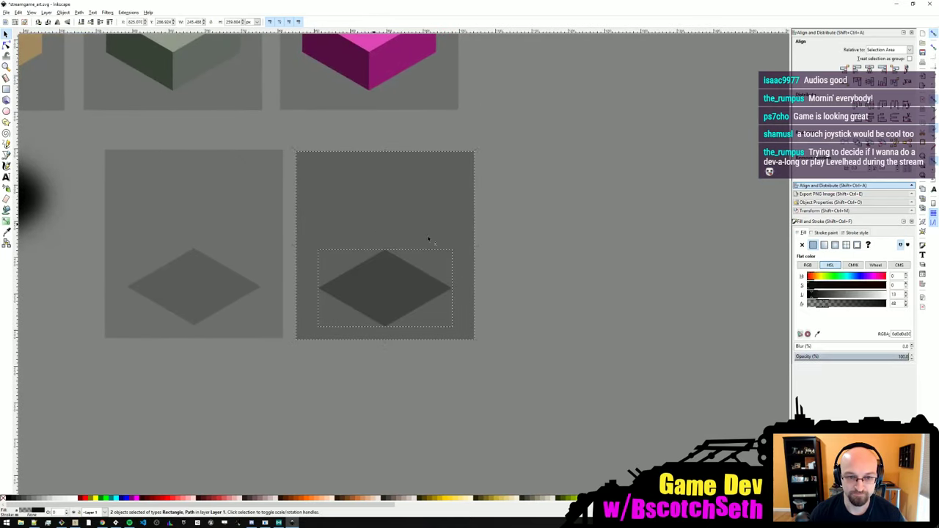
{"action": "key", "text": "ctrl+d"}
{"action": "left_click_drag", "start_coordinate": [430, 237], "coordinate": [551, 223]}
{"action": "left_click", "coordinate": [533, 133]}
{"action": "key", "text": "ctrl+s"}
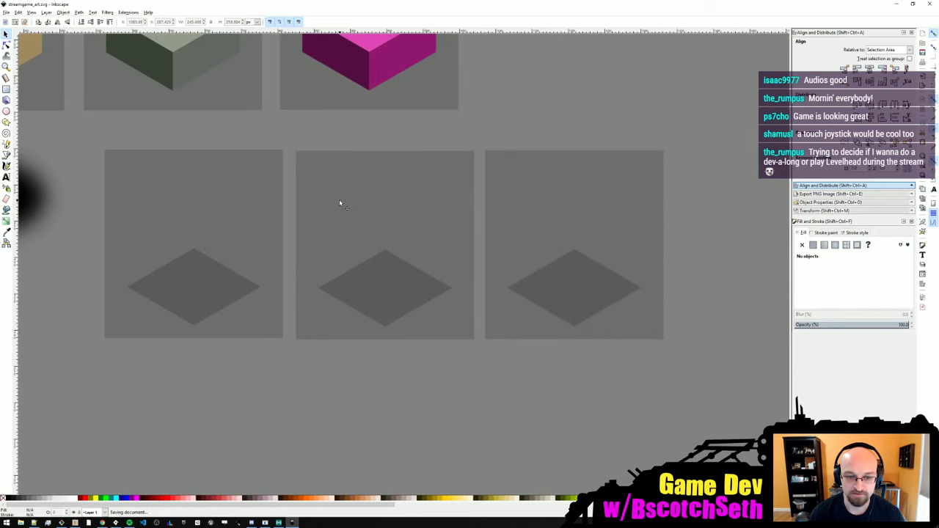
- Save the drawing, switch to the Pencil tool for freehand lines and set its smoothing to 1
{"action": "middle_click_drag", "start_coordinate": [193, 211], "coordinate": [283, 221]}
{"action": "scroll", "coordinate": [291, 228], "scroll_direction": "up", "scroll_amount": 1, "text": "ctrl"}
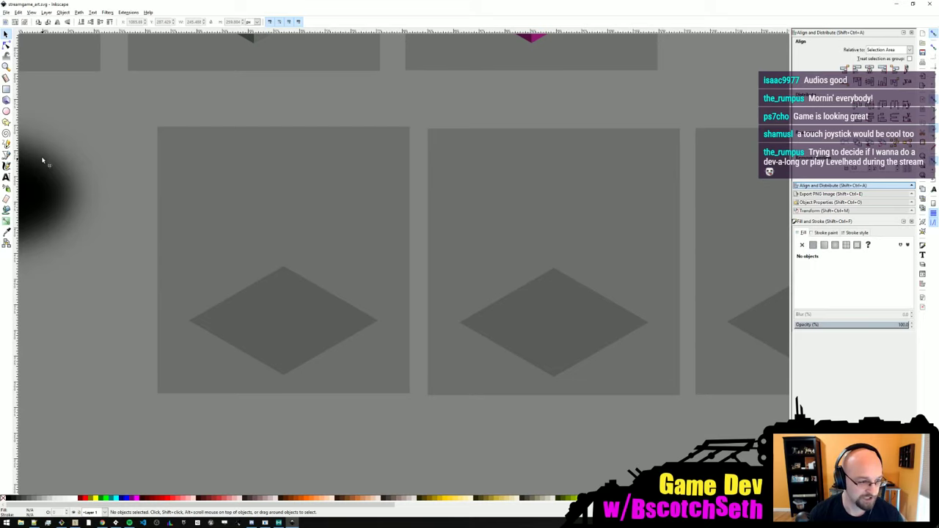
{"action": "middle_click_drag", "start_coordinate": [261, 224], "coordinate": [311, 211]}
{"action": "key", "text": "ctrl+s"}
{"action": "key", "text": "p"}
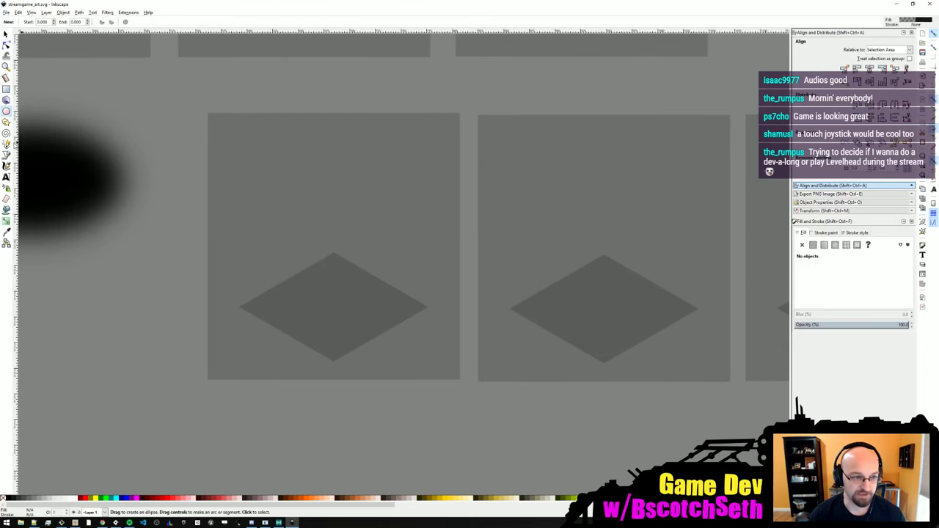
{"action": "middle_click_drag", "start_coordinate": [308, 288], "coordinate": [342, 291]}
{"action": "scroll", "coordinate": [343, 293], "scroll_direction": "up", "scroll_amount": 1, "text": "ctrl"}
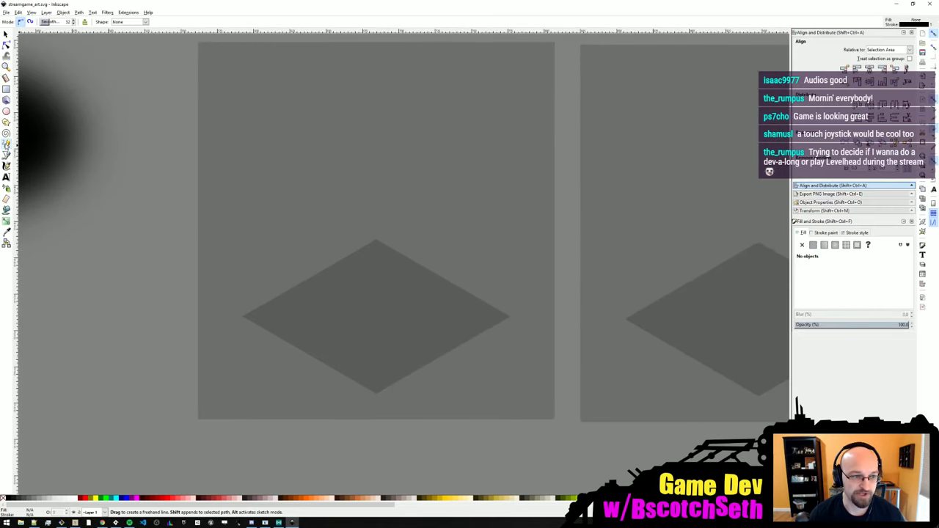
{"action": "double_click", "coordinate": [6, 145]}
{"action": "left_click", "coordinate": [96, 66]}
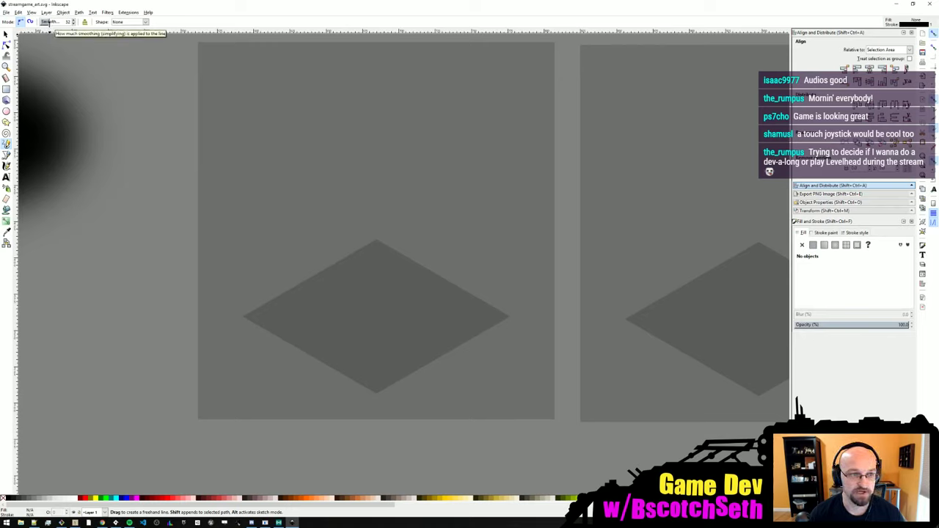
{"action": "scroll", "coordinate": [49, 23], "scroll_direction": "down", "scroll_amount": 2}
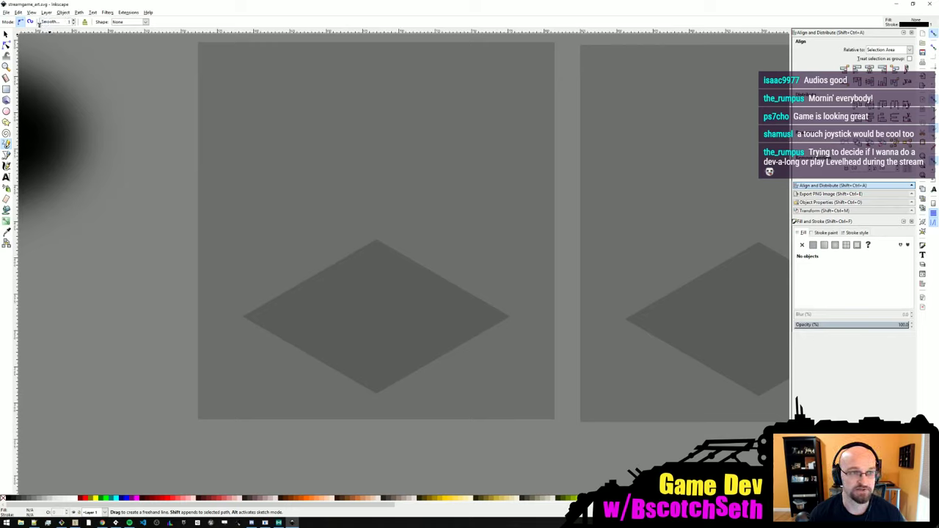
- Draw a wavy freehand line across the upper part of the first frame and show its nodes
{"action": "left_click", "coordinate": [265, 124]}
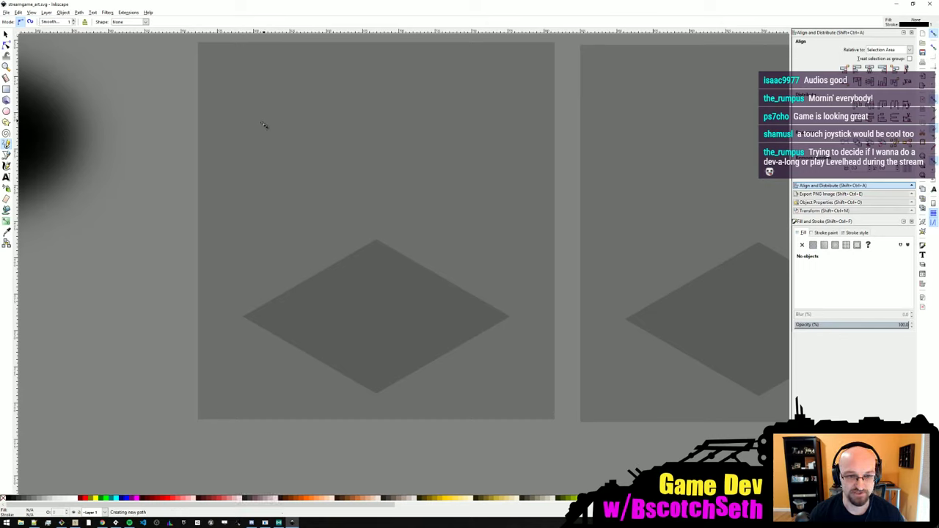
{"action": "left_click_drag", "start_coordinate": [407, 160], "coordinate": [495, 194]}
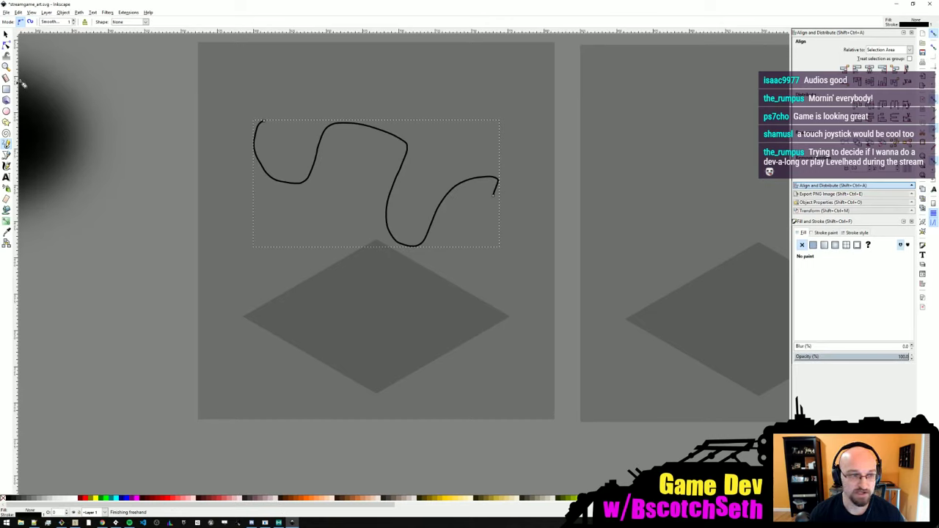
{"action": "left_click", "coordinate": [6, 45]}
{"action": "key", "text": "plus"}
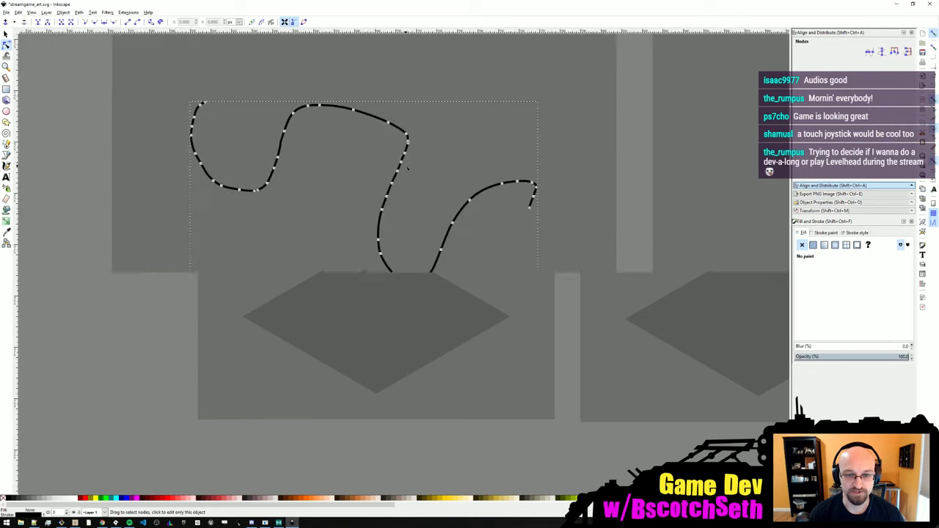
{"action": "key", "text": "p"}
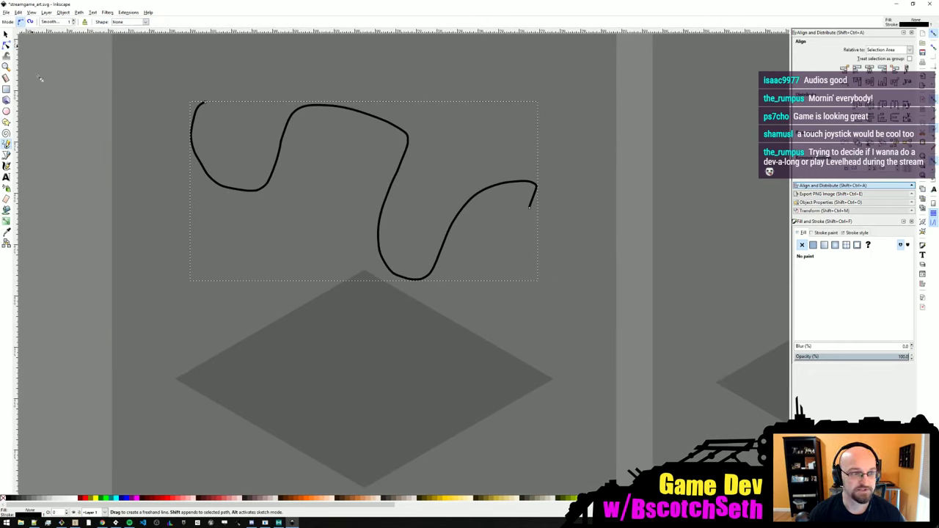
{"action": "left_click_drag", "start_coordinate": [98, 173], "coordinate": [491, 378]}
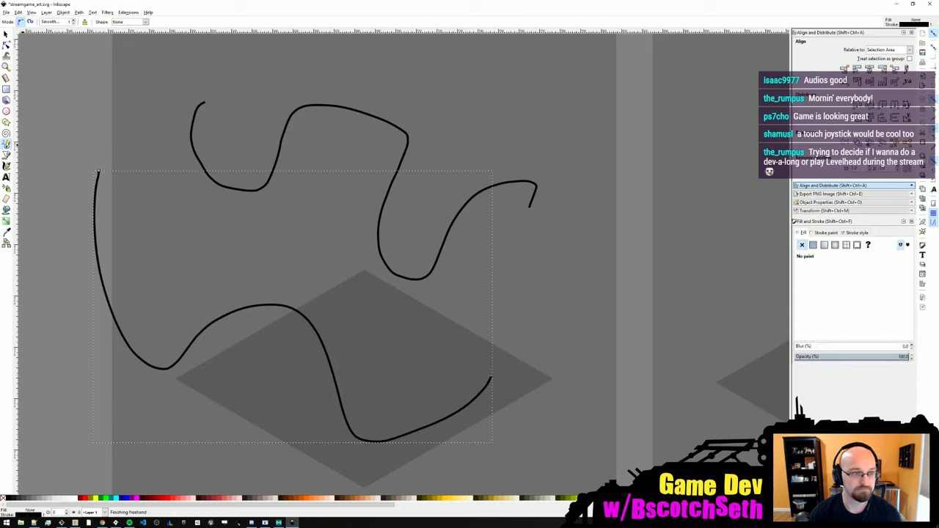
{"action": "key", "text": "Delete"}
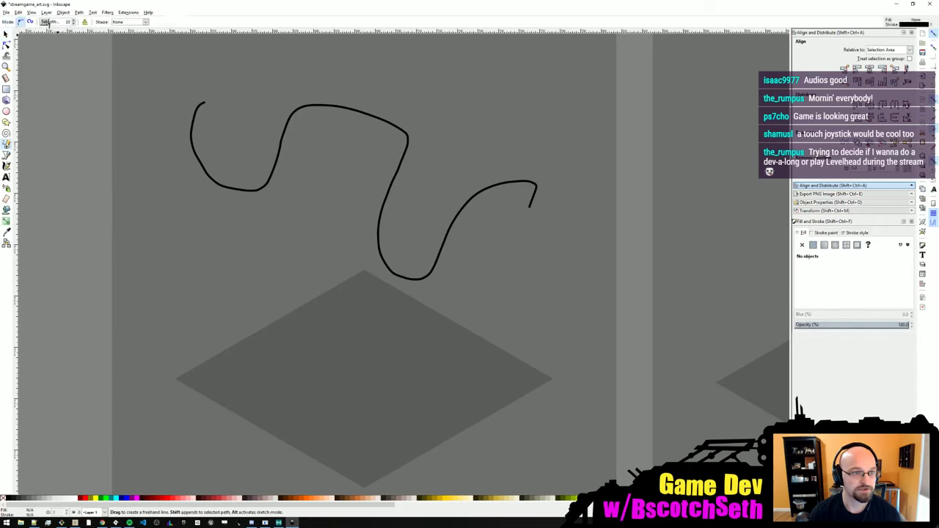
- Set the Pencil smoothing to 30, draw a wavy line across the first diamond and inspect the upper line's nodes
{"action": "scroll", "coordinate": [266, 236], "scroll_direction": "down", "scroll_amount": 1, "text": "ctrl"}
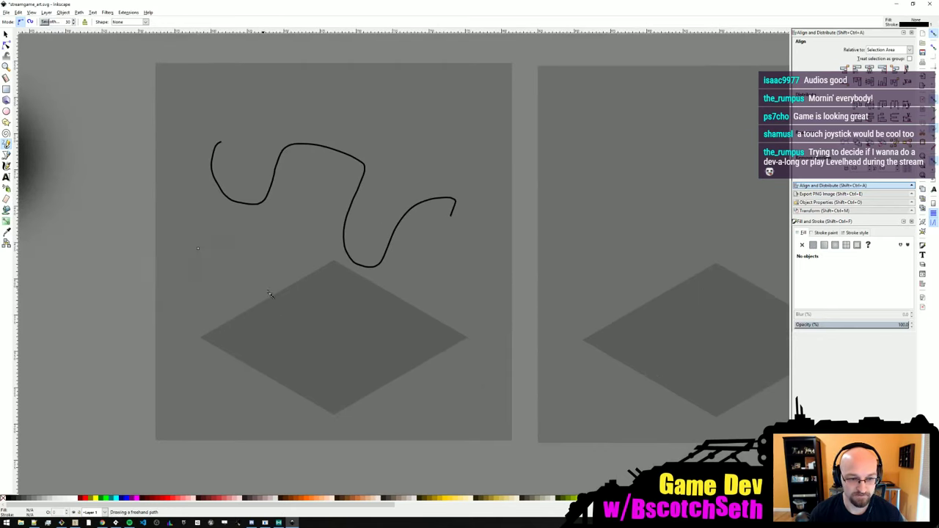
{"action": "left_click_drag", "start_coordinate": [197, 250], "coordinate": [413, 339]}
{"action": "key", "text": "n"}
{"action": "left_click", "coordinate": [348, 221]}
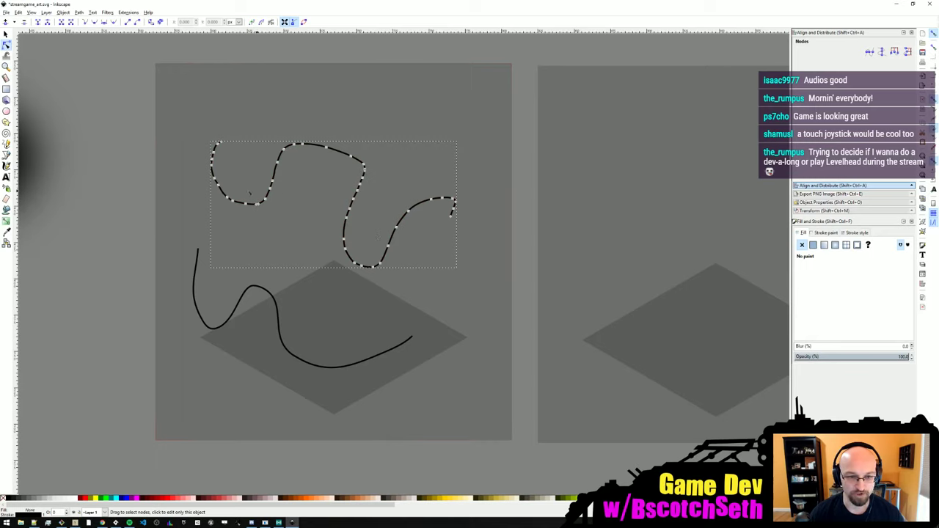
- Move the node at the lower line's left bend outward, and select the upper line to compare its nodes
{"action": "scroll", "coordinate": [350, 226], "scroll_direction": "up", "scroll_amount": 1, "text": "ctrl"}
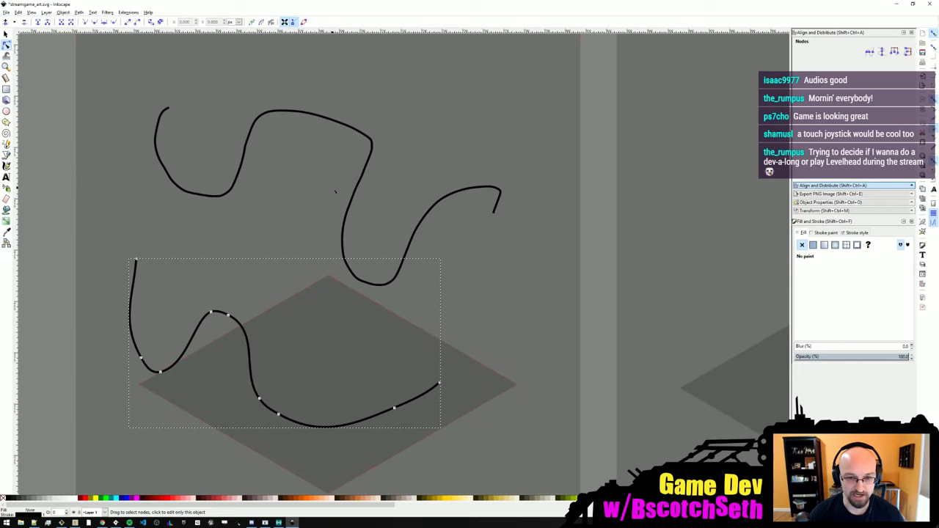
{"action": "middle_click_drag", "start_coordinate": [283, 292], "coordinate": [307, 278]}
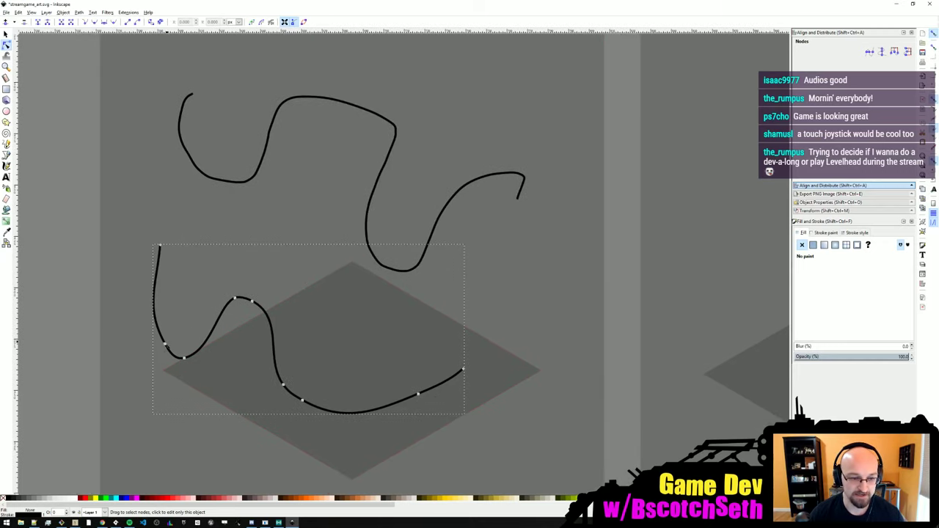
{"action": "left_click_drag", "start_coordinate": [165, 344], "coordinate": [141, 350]}
{"action": "left_click", "coordinate": [256, 174]}
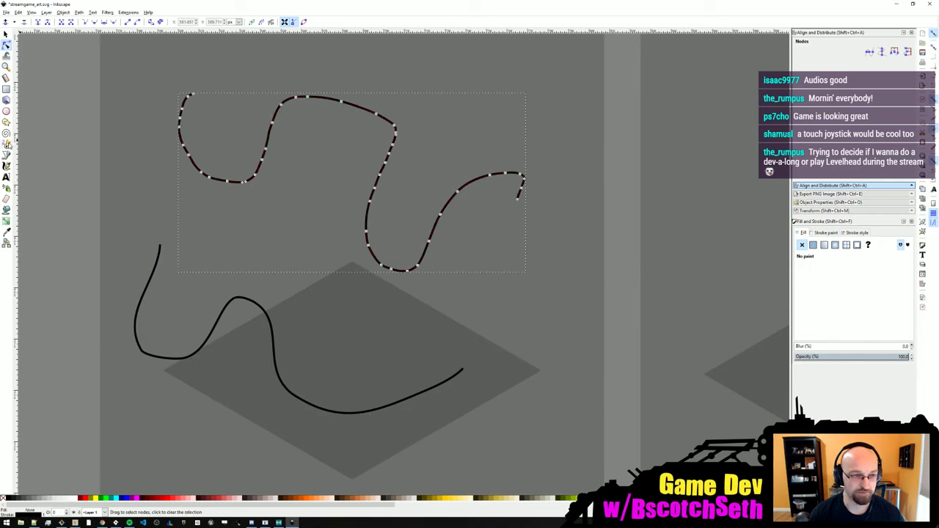
{"action": "key", "text": "p"}
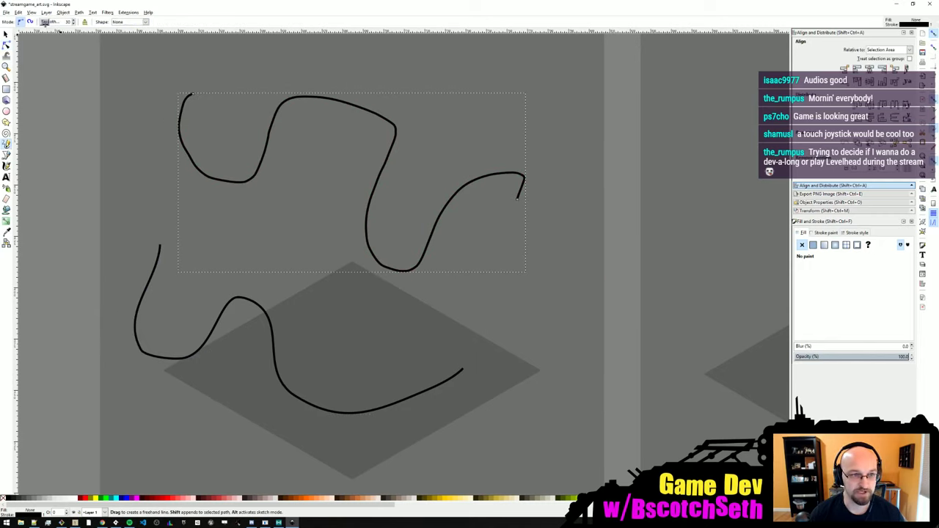
- Delete both wavy freehand test lines from the first frame
{"action": "key", "text": "s"}
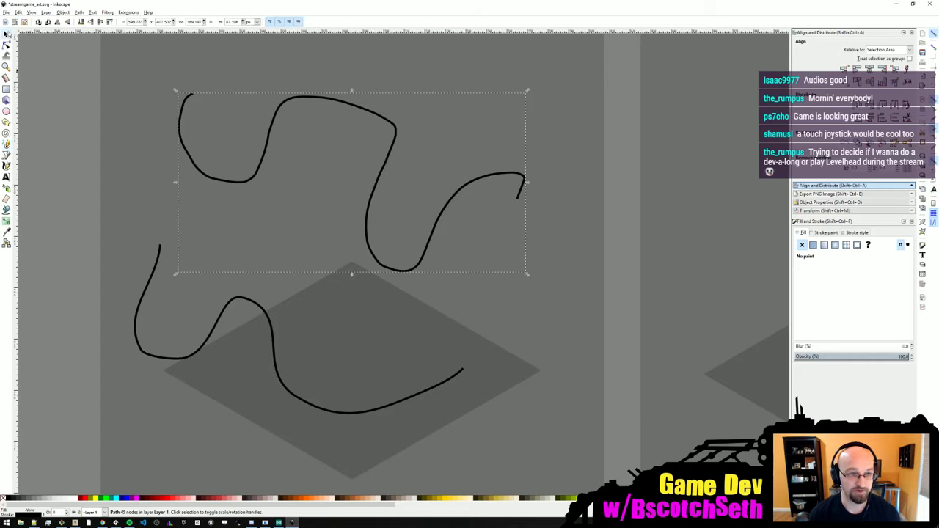
{"action": "key", "text": "Delete"}
{"action": "left_click", "coordinate": [250, 299]}
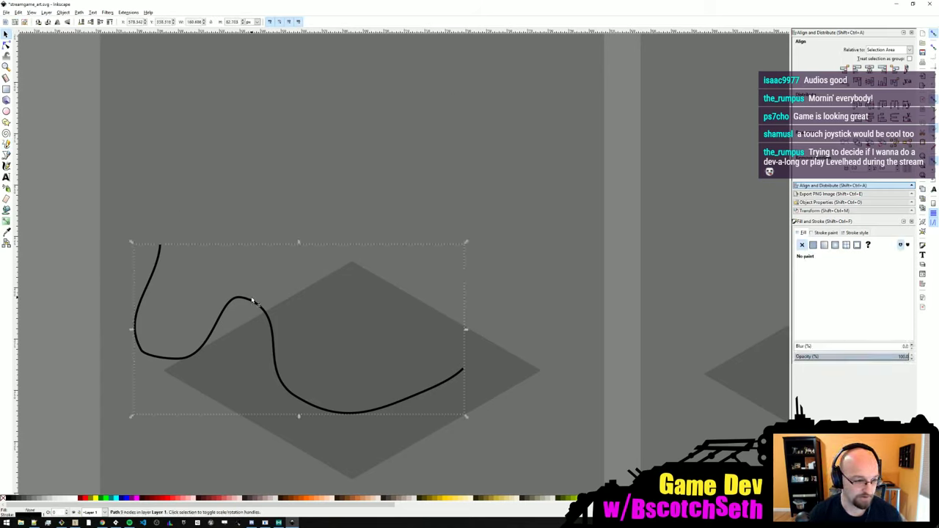
{"action": "left_click_drag", "start_coordinate": [258, 209], "coordinate": [325, 226]}
{"action": "key", "text": "ctrl+z"}
{"action": "left_click", "coordinate": [257, 304]}
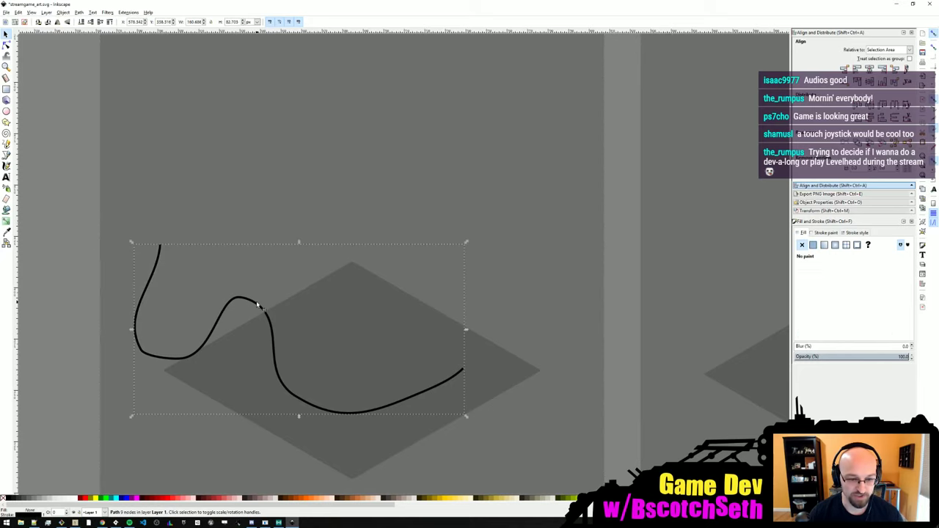
{"action": "left_click_drag", "start_coordinate": [258, 303], "coordinate": [350, 306]}
{"action": "key", "text": "Delete"}
- Save the drawing and switch back to the Pencil tool for freehand lines
{"action": "middle_click_drag", "start_coordinate": [344, 277], "coordinate": [365, 228]}
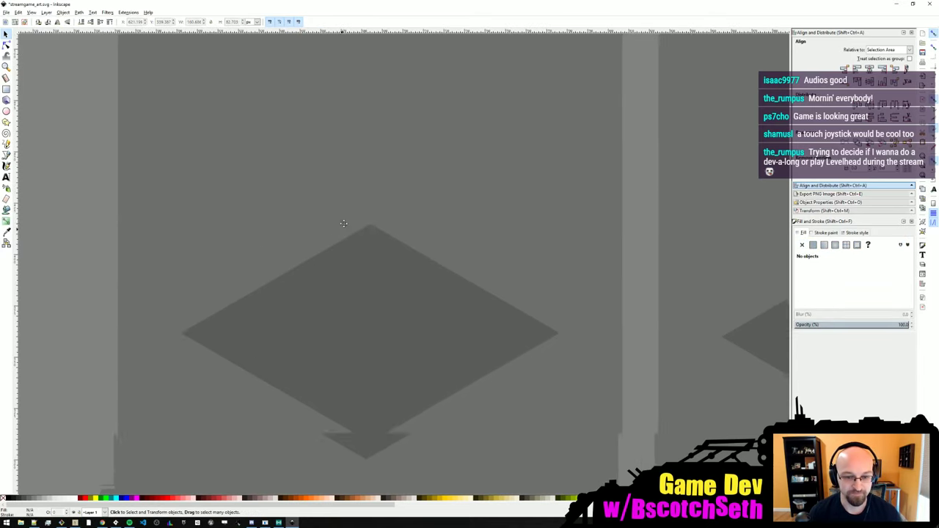
{"action": "key", "text": "ctrl+s"}
{"action": "left_click", "coordinate": [7, 145]}
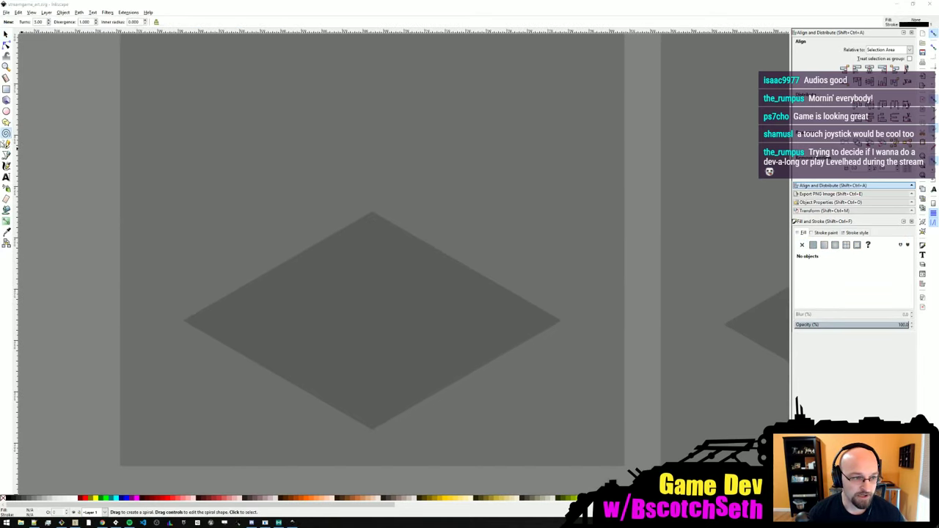
{"action": "mouse_move", "coordinate": [395, 272]}
{"action": "middle_mouse_down"}
{"action": "mouse_move", "coordinate": [403, 230]}
{"action": "mouse_move", "coordinate": [371, 237]}
{"action": "mouse_move", "coordinate": [345, 271]}
{"action": "middle_mouse_up"}
{"action": "scroll", "coordinate": [465, 276], "scroll_direction": "up", "scroll_amount": 1, "text": "ctrl"}
{"action": "scroll", "coordinate": [466, 276], "scroll_direction": "down", "scroll_amount": 1, "text": "ctrl"}
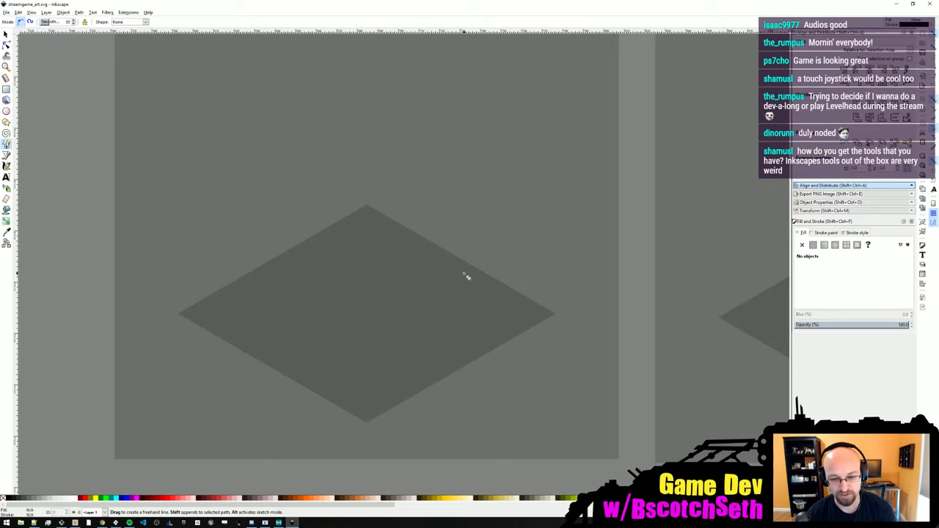
{"action": "mouse_move", "coordinate": [314, 252]}
{"action": "middle_mouse_down"}
{"action": "mouse_move", "coordinate": [359, 236]}
{"action": "mouse_move", "coordinate": [369, 251]}
{"action": "mouse_move", "coordinate": [359, 236]}
{"action": "mouse_move", "coordinate": [372, 237]}
{"action": "mouse_move", "coordinate": [309, 247]}
{"action": "mouse_move", "coordinate": [335, 260]}
{"action": "mouse_move", "coordinate": [303, 256]}
{"action": "middle_mouse_up"}
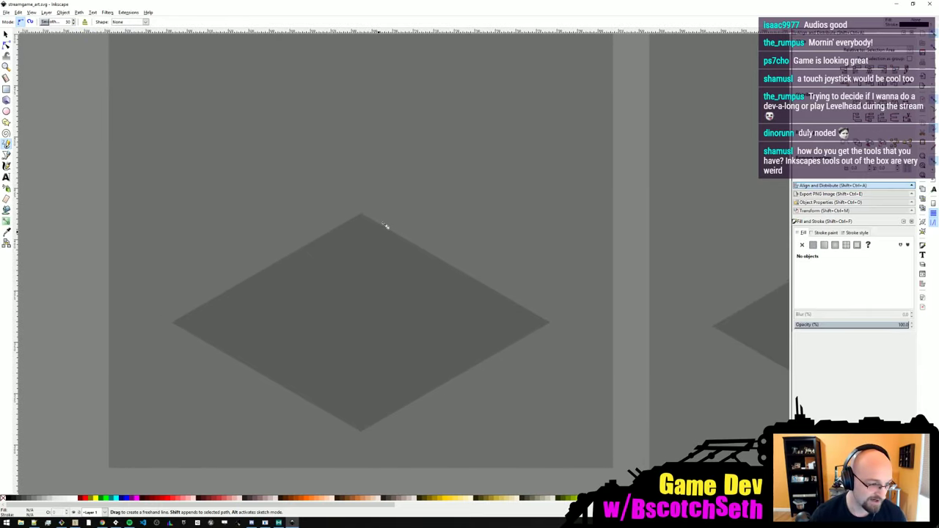
{"action": "middle_click_drag", "start_coordinate": [376, 222], "coordinate": [377, 210]}
{"action": "key", "text": "ctrl+s"}
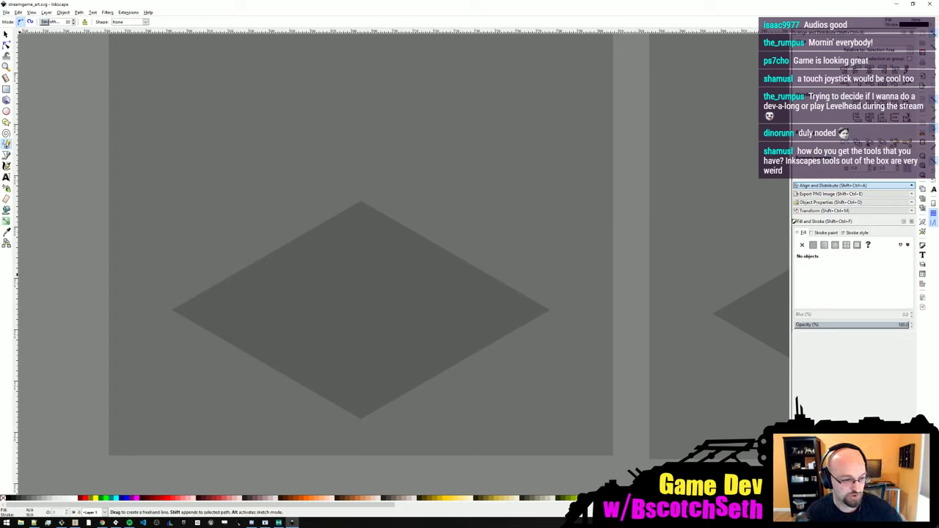
{"action": "middle_click_drag", "start_coordinate": [296, 248], "coordinate": [319, 246]}
{"action": "scroll", "coordinate": [356, 245], "scroll_direction": "down", "scroll_amount": 1, "text": "ctrl"}
{"action": "scroll", "coordinate": [411, 261], "scroll_direction": "up", "scroll_amount": 3, "text": "ctrl"}
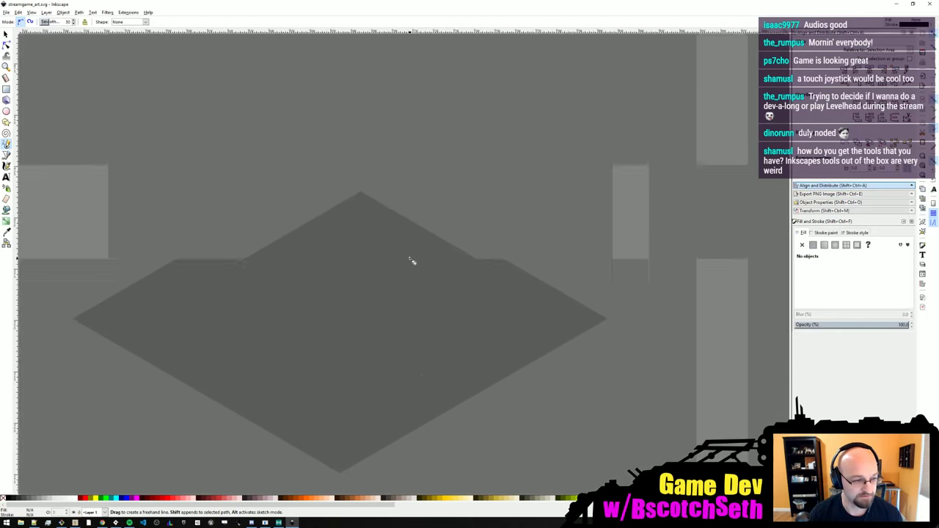
{"action": "scroll", "coordinate": [411, 260], "scroll_direction": "down", "scroll_amount": 2, "text": "ctrl"}
{"action": "key", "text": "ctrl+s"}
{"action": "scroll", "coordinate": [535, 229], "scroll_direction": "down", "scroll_amount": 3, "text": "ctrl"}
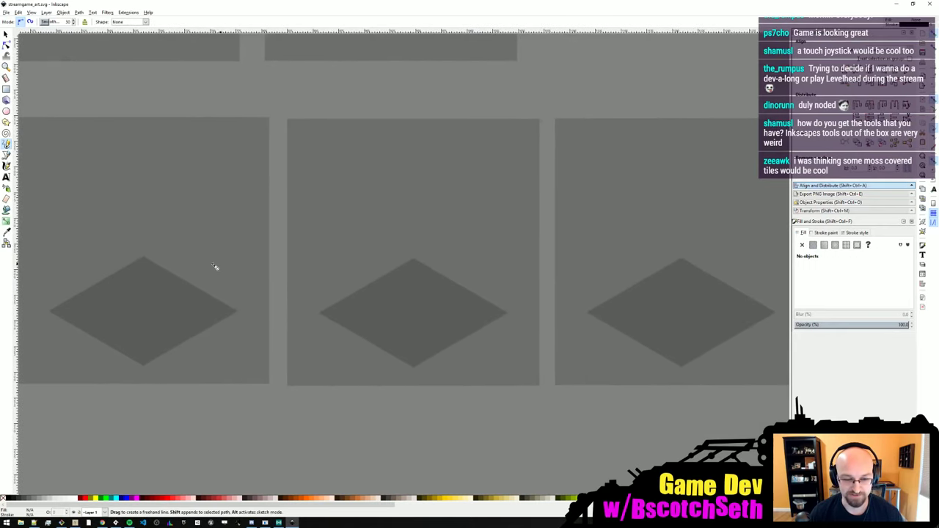
{"action": "scroll", "coordinate": [215, 267], "scroll_direction": "up", "scroll_amount": 3, "text": "ctrl"}
{"action": "key", "text": "ctrl+s"}
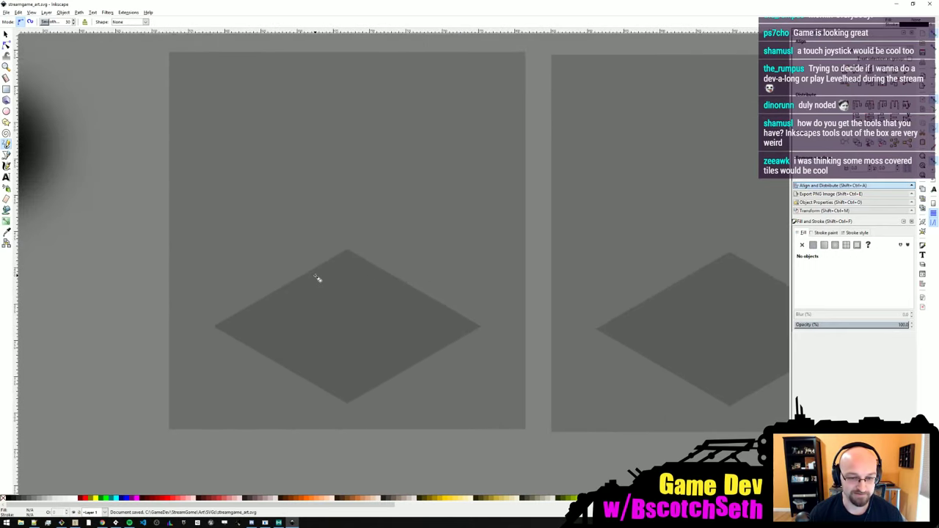
{"action": "scroll", "coordinate": [317, 277], "scroll_direction": "up", "scroll_amount": 1, "text": "ctrl"}
{"action": "scroll", "coordinate": [317, 278], "scroll_direction": "down", "scroll_amount": 1, "text": "ctrl"}
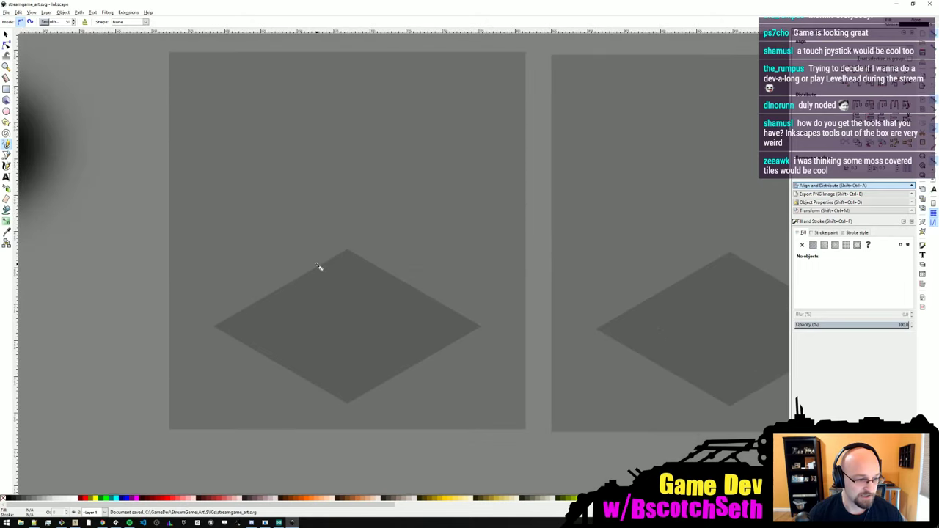
{"action": "scroll", "coordinate": [325, 261], "scroll_direction": "down", "scroll_amount": 1}
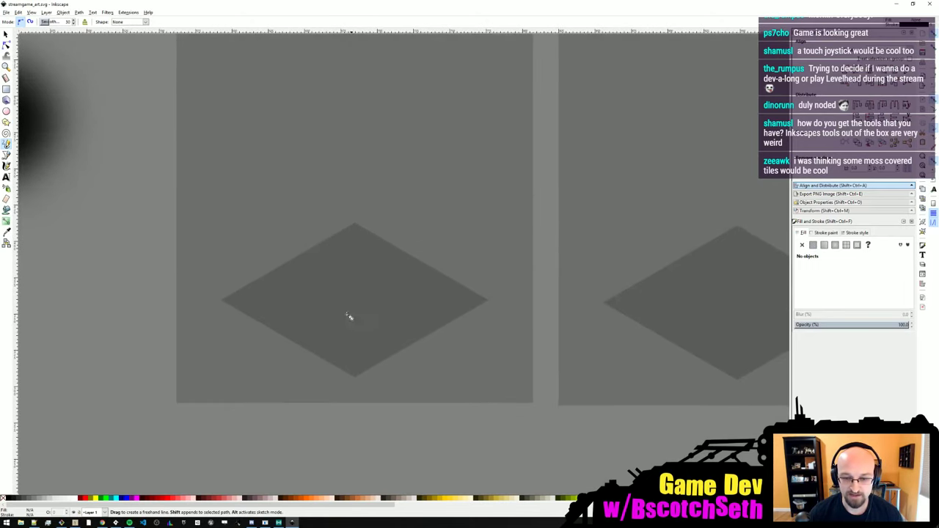
{"action": "scroll", "coordinate": [320, 262], "scroll_direction": "up", "scroll_amount": 1}
{"action": "scroll", "coordinate": [325, 266], "scroll_direction": "down", "scroll_amount": 1}
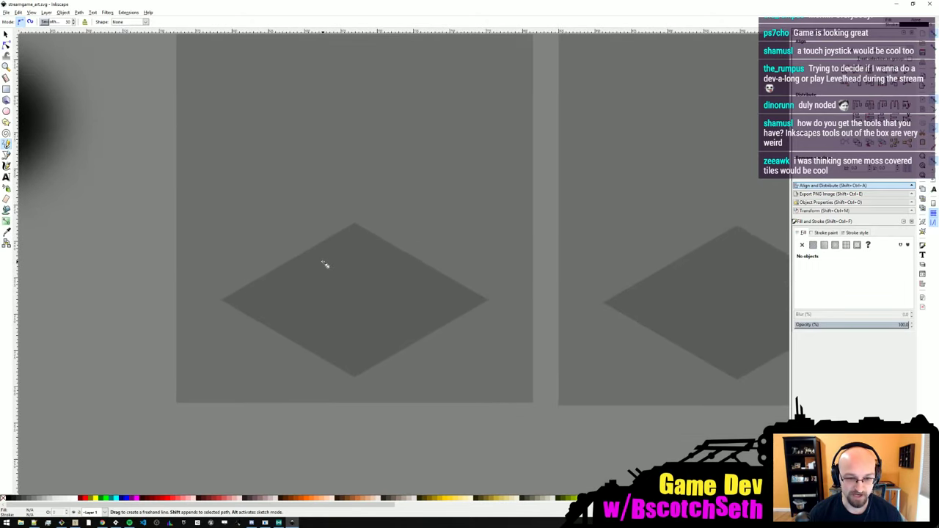
{"action": "scroll", "coordinate": [325, 265], "scroll_direction": "up", "scroll_amount": 1, "text": "ctrl"}
{"action": "middle_click_drag", "start_coordinate": [367, 274], "coordinate": [355, 267]}
{"action": "middle_click_drag", "start_coordinate": [308, 240], "coordinate": [323, 258]}
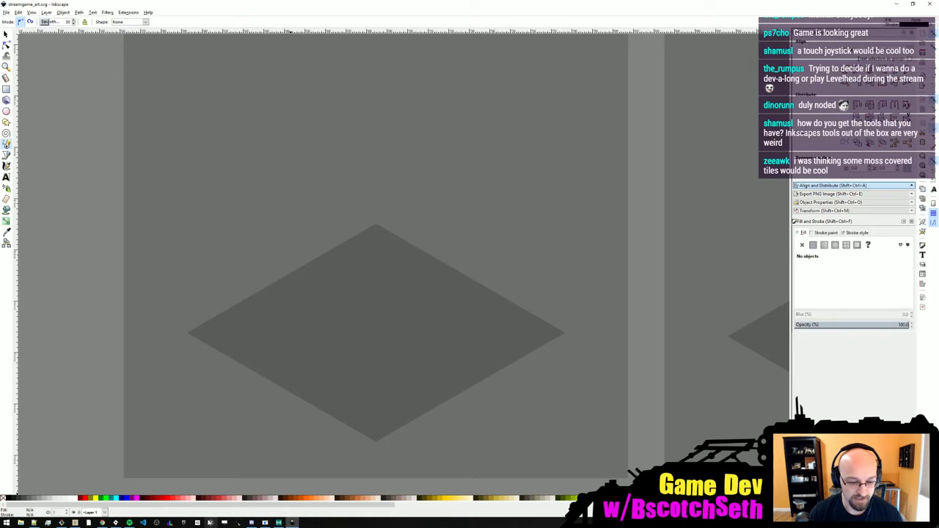
- Switch to the running Stream Game, start play and walk the cube character across the platforms to examine the ground tiles
{"action": "left_click", "coordinate": [116, 523]}
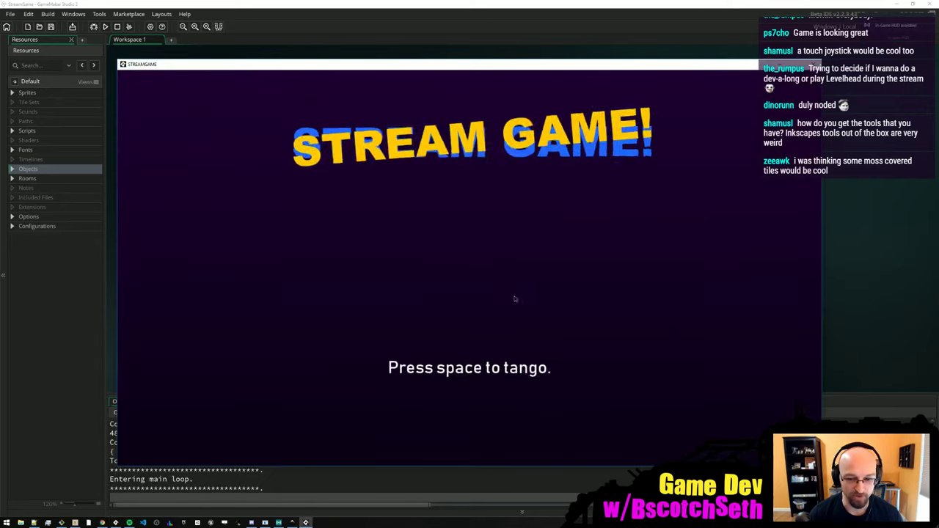
{"action": "key", "text": "space"}
{"action": "key", "text": "s"}
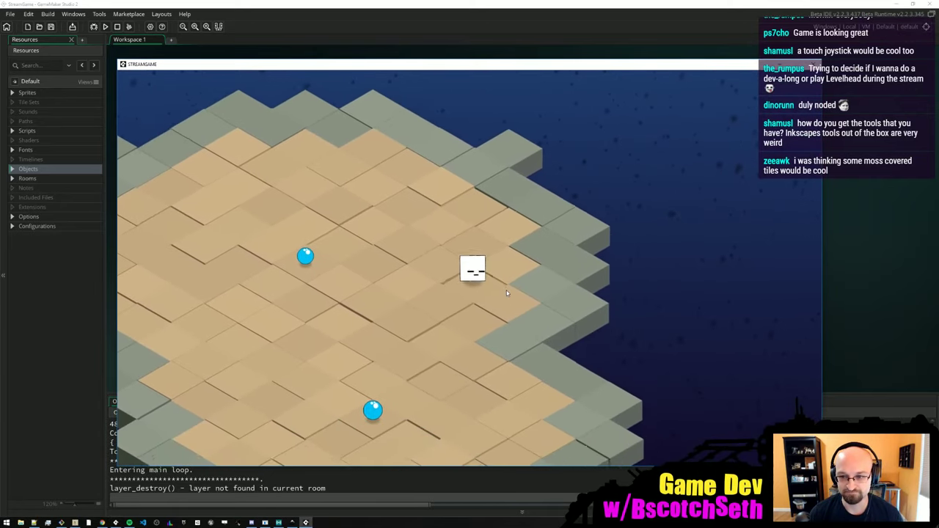
{"action": "key", "text": "a"}
{"action": "key", "text": "Down"}
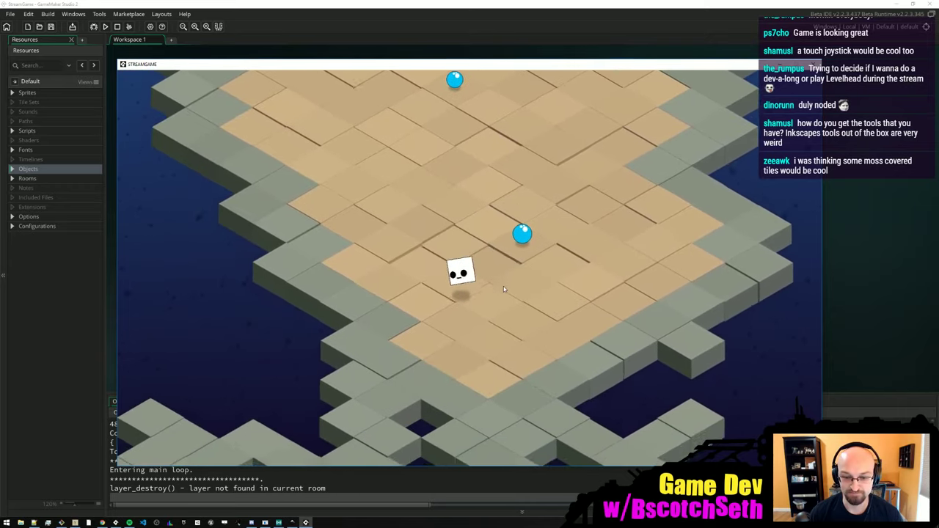
{"action": "key", "text": "s"}
{"action": "key", "text": "a"}
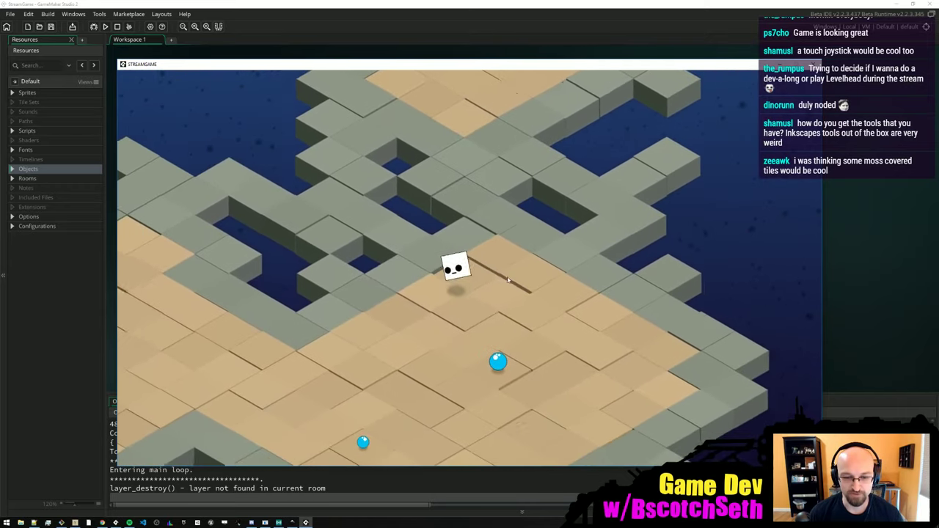
{"action": "key", "text": "w"}
{"action": "key", "text": "a"}
{"action": "key", "text": "Down"}
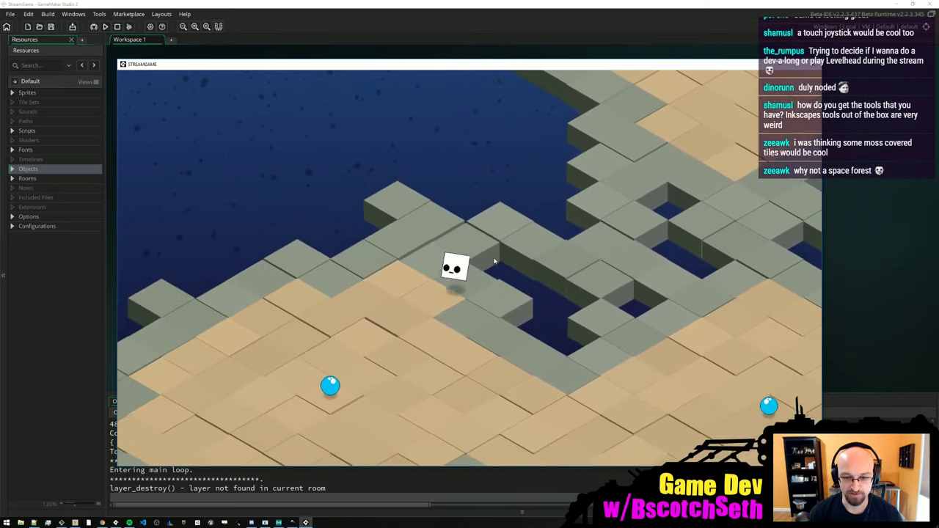
- Walk the cube back over the sand-coloured areas to examine the world's layout, and close the game window
{"action": "key", "text": "d"}
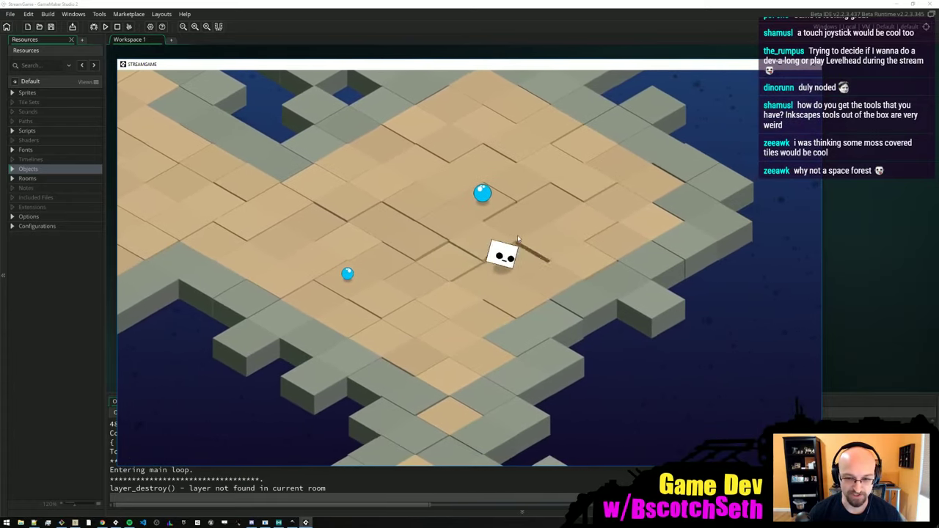
{"action": "key", "text": "w"}
{"action": "key", "text": "a"}
{"action": "key", "text": "Left"}
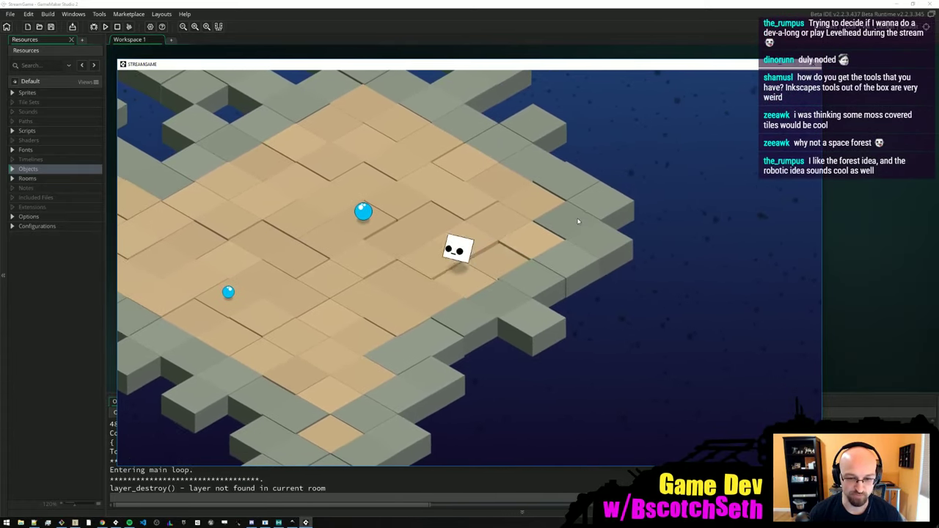
{"action": "key", "text": "Up"}
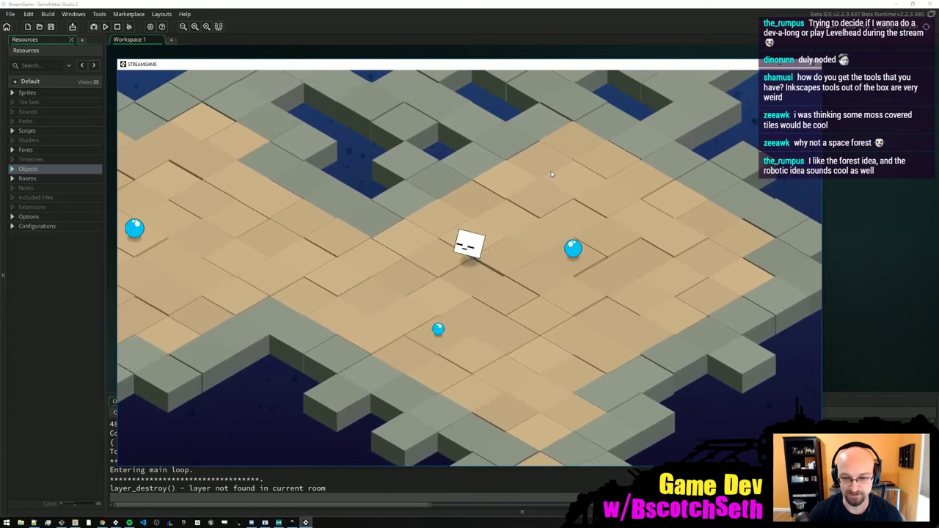
{"action": "key", "text": "Up"}
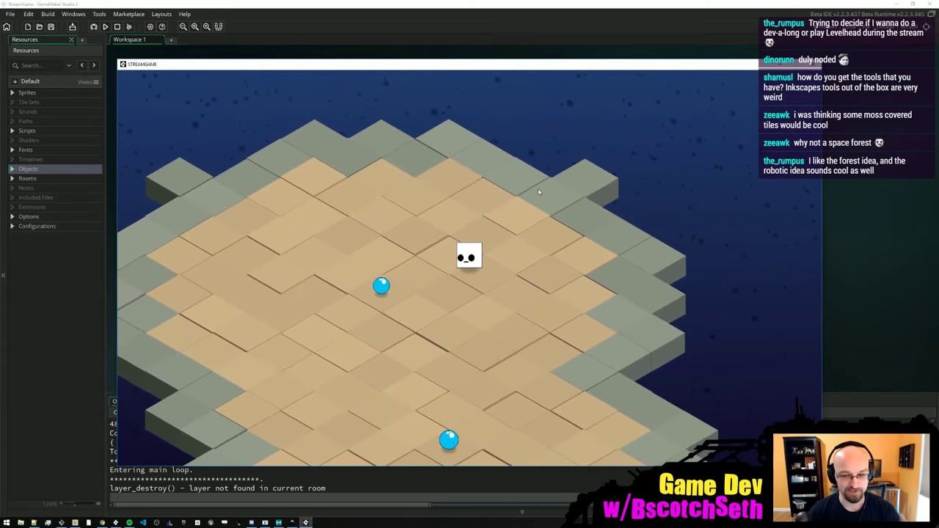
{"action": "key", "text": "a"}
{"action": "key", "text": "s"}
{"action": "key", "text": "d"}
{"action": "key", "text": "s"}
{"action": "key", "text": "a"}
{"action": "left_click", "coordinate": [814, 64]}
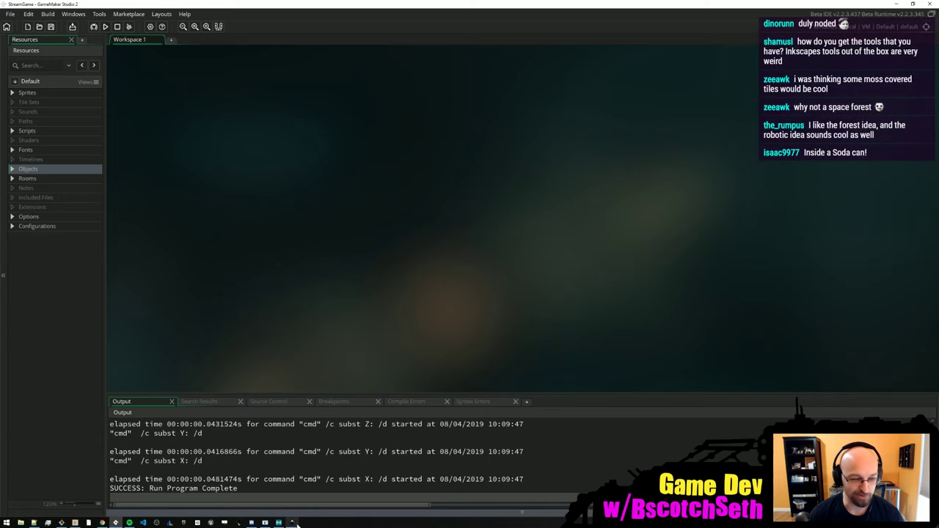
- Switch back to Inkscape and draw a rounded, closed freehand shape over the upper-left edge of the first diamond
{"action": "left_click", "coordinate": [292, 522]}
{"action": "middle_click_drag", "start_coordinate": [433, 296], "coordinate": [442, 253]}
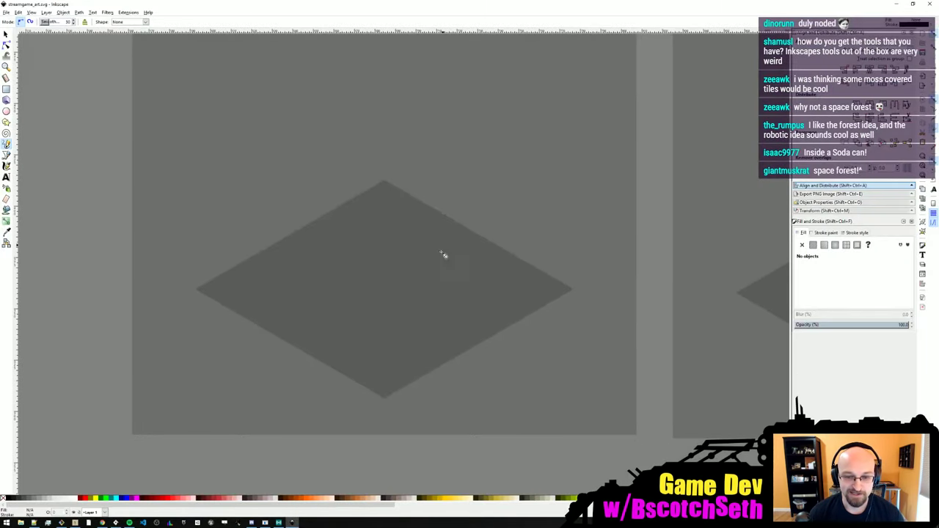
{"action": "middle_click_drag", "start_coordinate": [308, 206], "coordinate": [331, 224]}
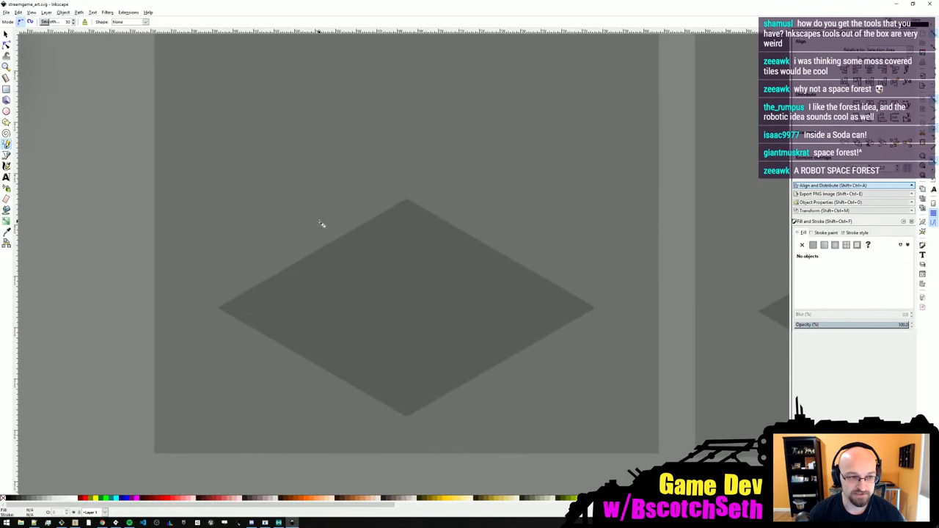
{"action": "scroll", "coordinate": [379, 218], "scroll_direction": "down", "scroll_amount": 2, "text": "ctrl"}
{"action": "scroll", "coordinate": [379, 220], "scroll_direction": "up", "scroll_amount": 2, "text": "ctrl"}
{"action": "scroll", "coordinate": [345, 272], "scroll_direction": "left", "scroll_amount": 2, "text": "shift"}
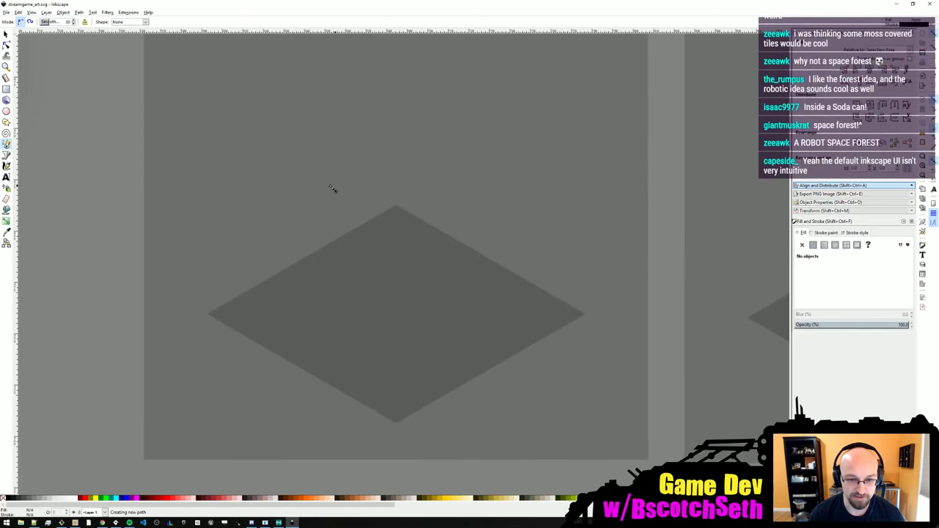
{"action": "left_click_drag", "start_coordinate": [346, 188], "coordinate": [342, 186]}
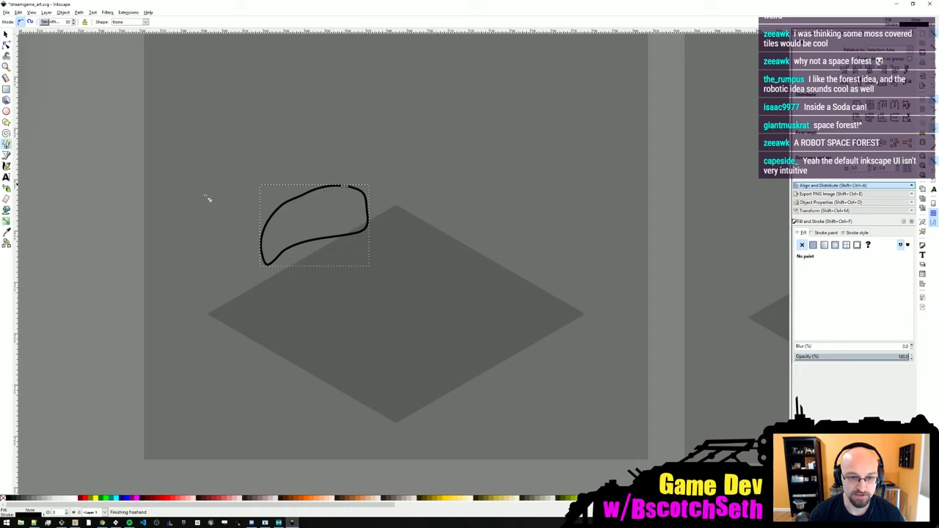
- Move the nodes along the freehand shape's upper curve outward and delete the extra node near its upper-right bend
{"action": "left_click", "coordinate": [7, 44]}
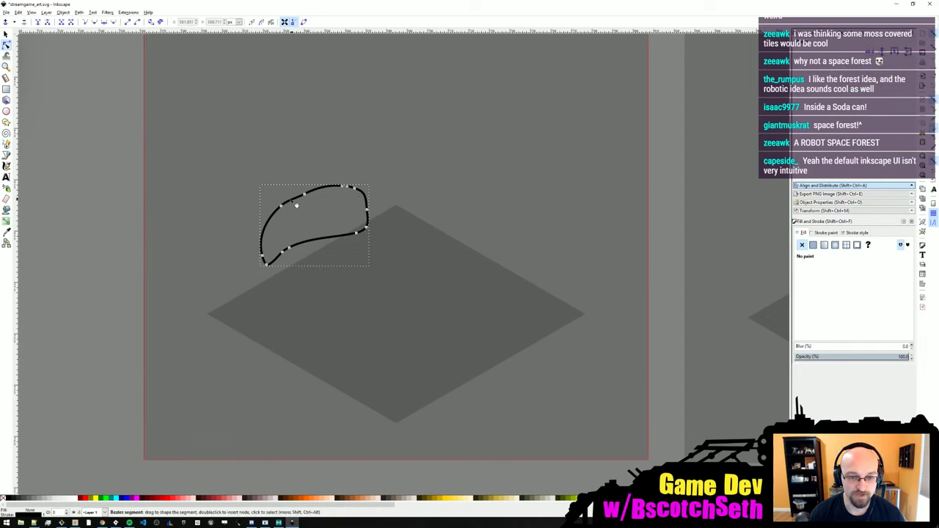
{"action": "left_click_drag", "start_coordinate": [301, 188], "coordinate": [273, 203]}
{"action": "left_click_drag", "start_coordinate": [344, 186], "coordinate": [344, 177]}
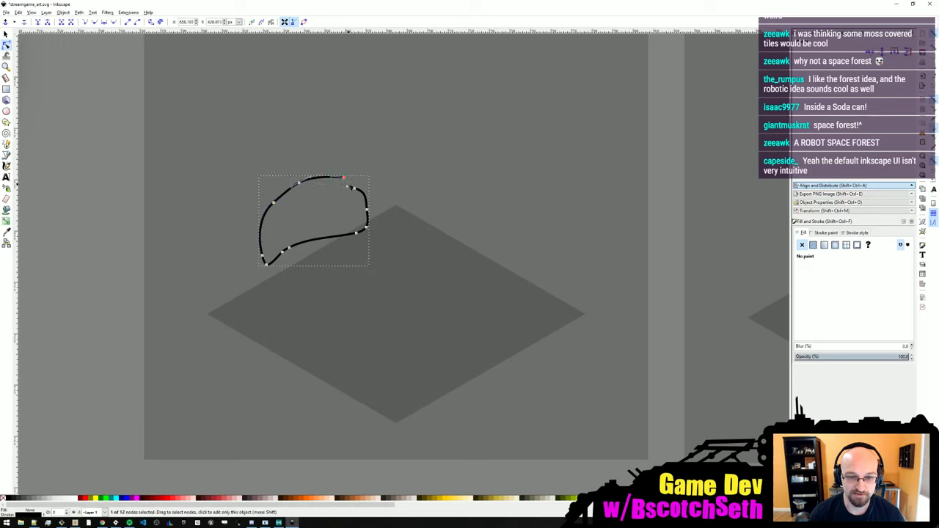
{"action": "left_click", "coordinate": [353, 186]}
{"action": "key", "text": "Delete"}
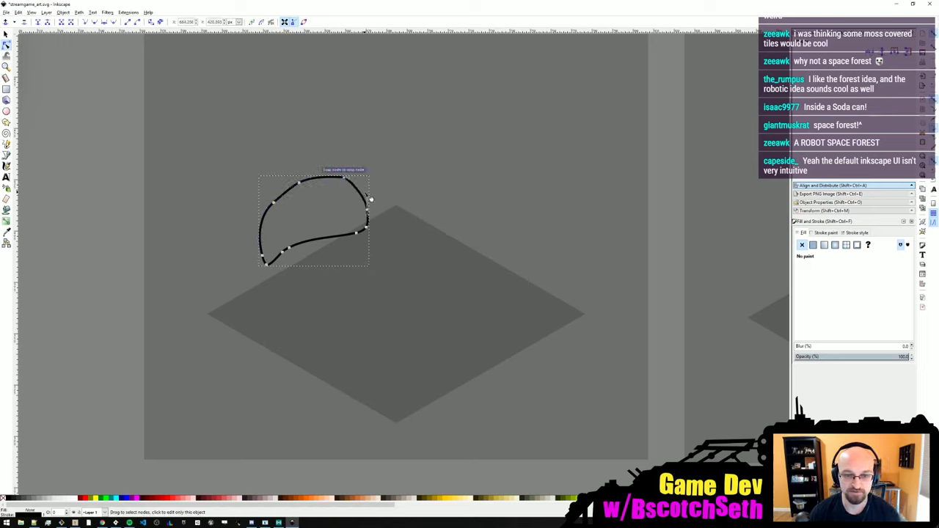
- Try to reshape the freehand shape's upper-right curve by moving its end node and curve handle
{"action": "left_click_drag", "start_coordinate": [363, 192], "coordinate": [367, 195]}
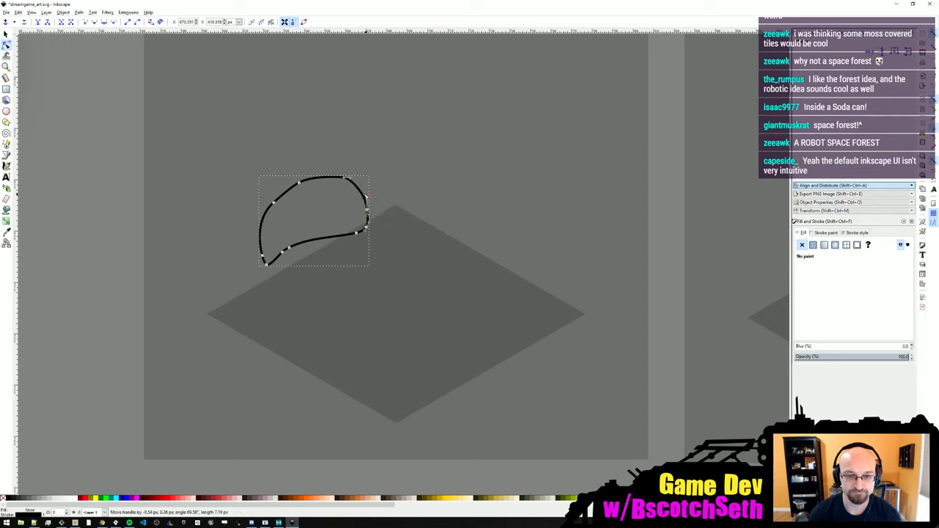
{"action": "left_click_drag", "start_coordinate": [344, 178], "coordinate": [345, 184]}
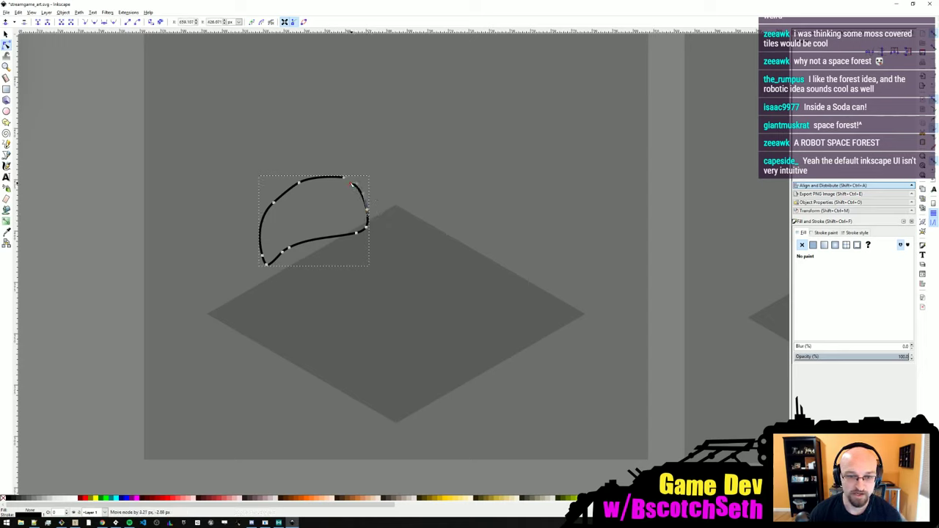
{"action": "left_click_drag", "start_coordinate": [330, 165], "coordinate": [354, 202]}
{"action": "key", "text": "Escape"}
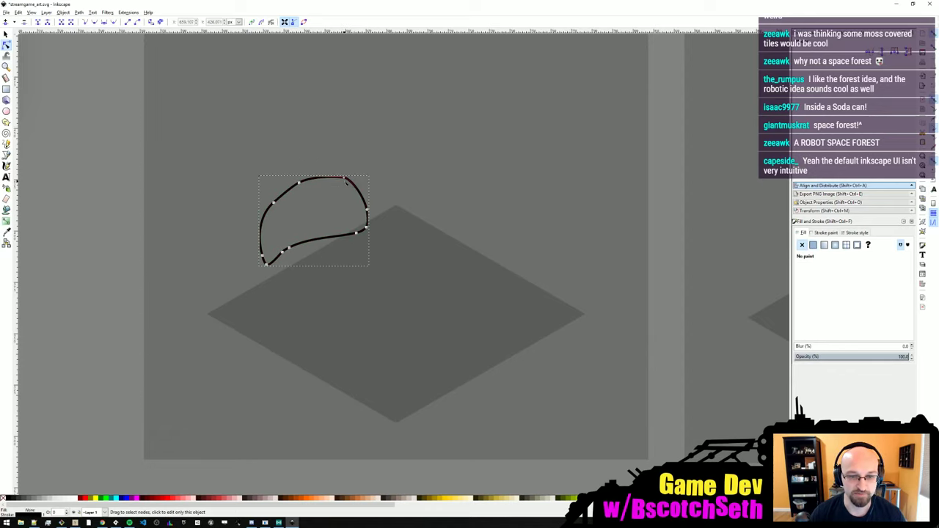
- Move the node on the freehand shape's upper-left curve slightly outward
{"action": "scroll", "coordinate": [342, 193], "scroll_direction": "up", "scroll_amount": 1, "text": "ctrl"}
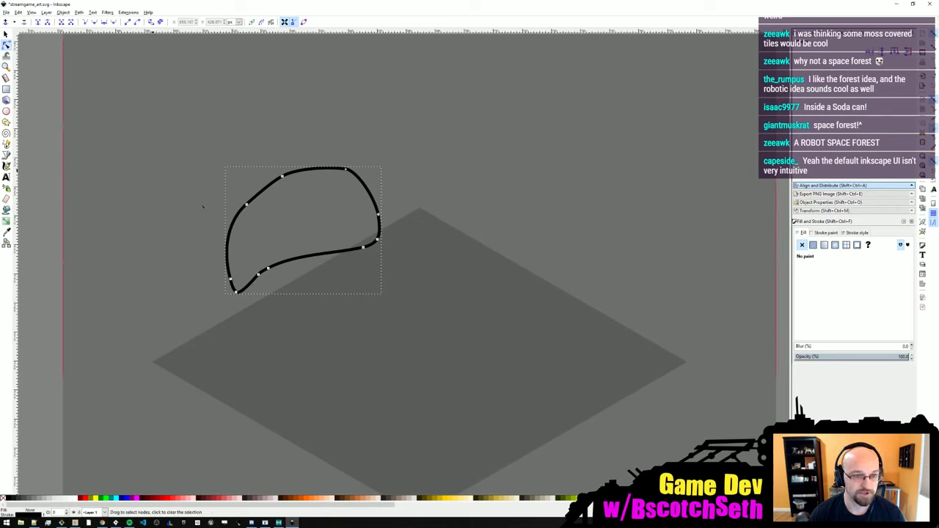
{"action": "left_click", "coordinate": [245, 204]}
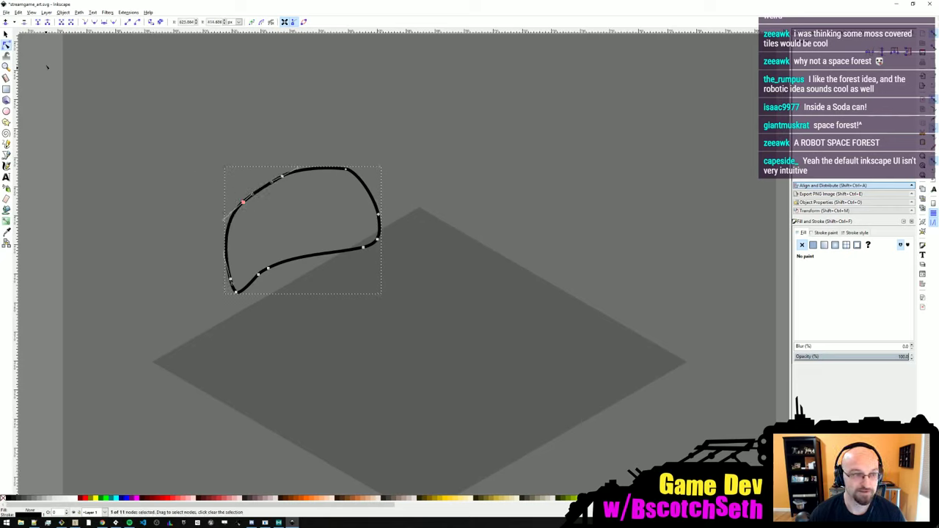
{"action": "left_click", "coordinate": [7, 34]}
{"action": "left_click", "coordinate": [271, 271]}
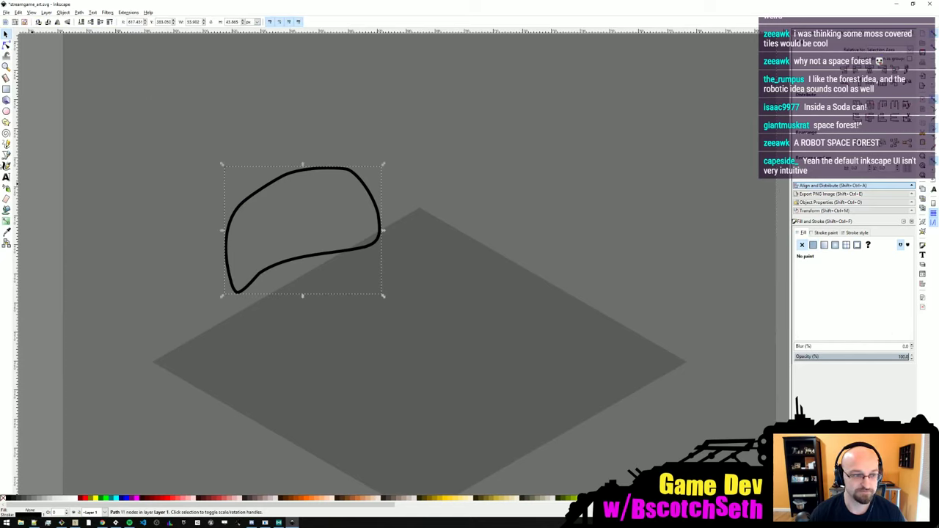
{"action": "left_click", "coordinate": [7, 45]}
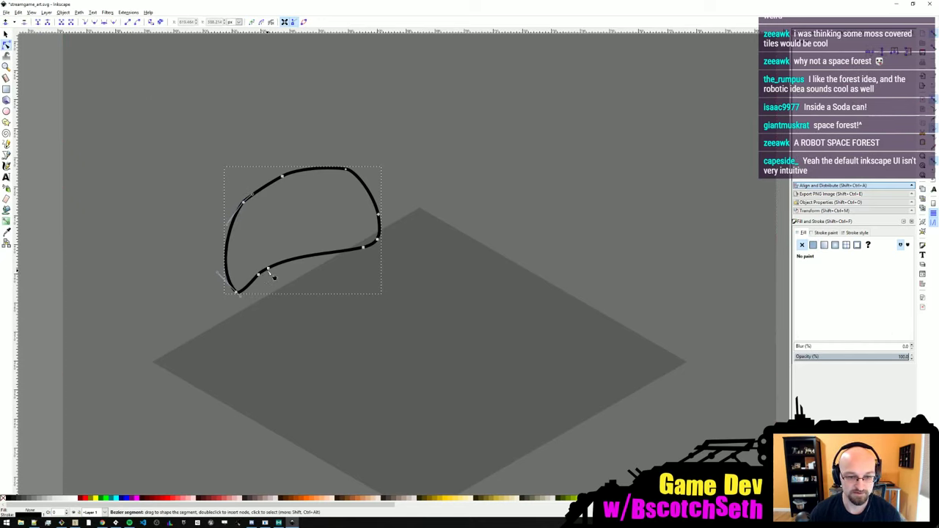
- Delete the extra nodes beside the freehand shape's lower-left tip and pull the tip node outward to the left
{"action": "left_click", "coordinate": [269, 270]}
{"action": "left_click", "coordinate": [277, 293]}
{"action": "left_click", "coordinate": [273, 269]}
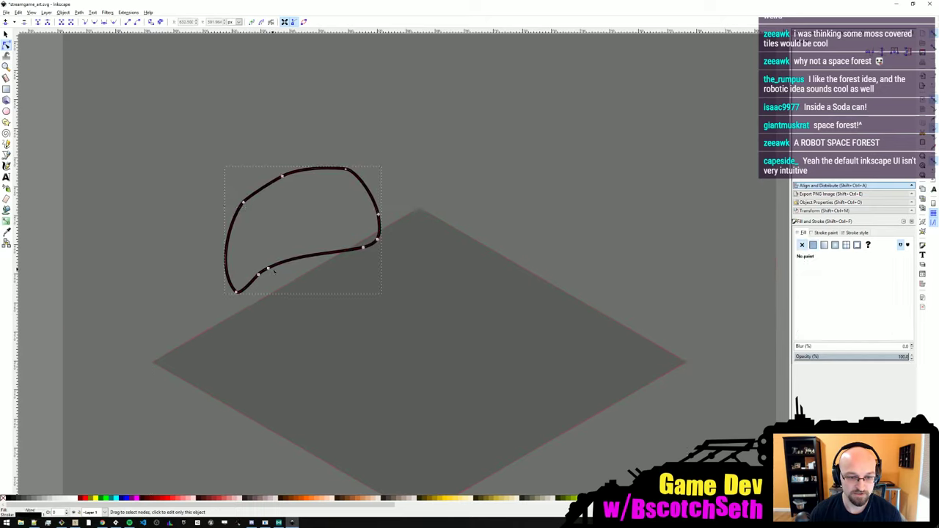
{"action": "left_click_drag", "start_coordinate": [236, 291], "coordinate": [212, 292]}
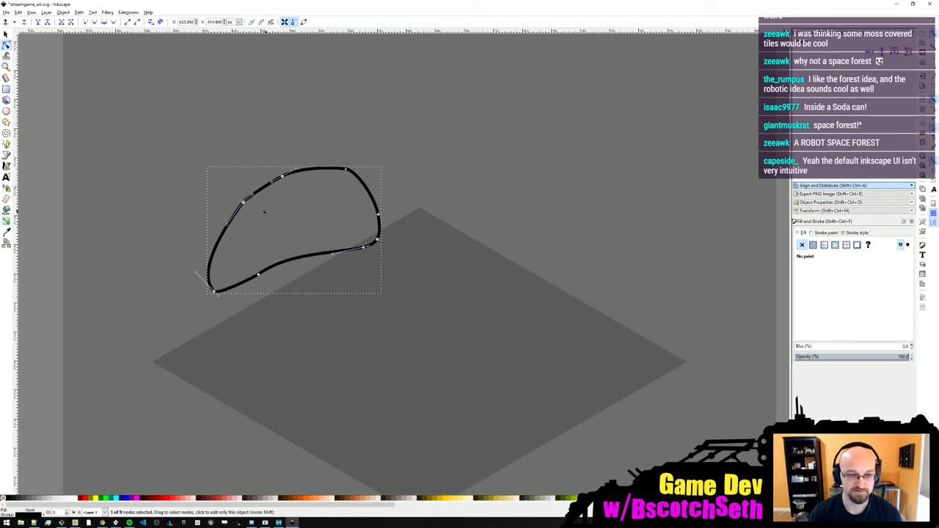
- Make the four nodes along the freehand shape's upper curve symmetric
{"action": "left_click_drag", "start_coordinate": [203, 127], "coordinate": [361, 242]}
{"action": "left_click", "coordinate": [105, 22]}
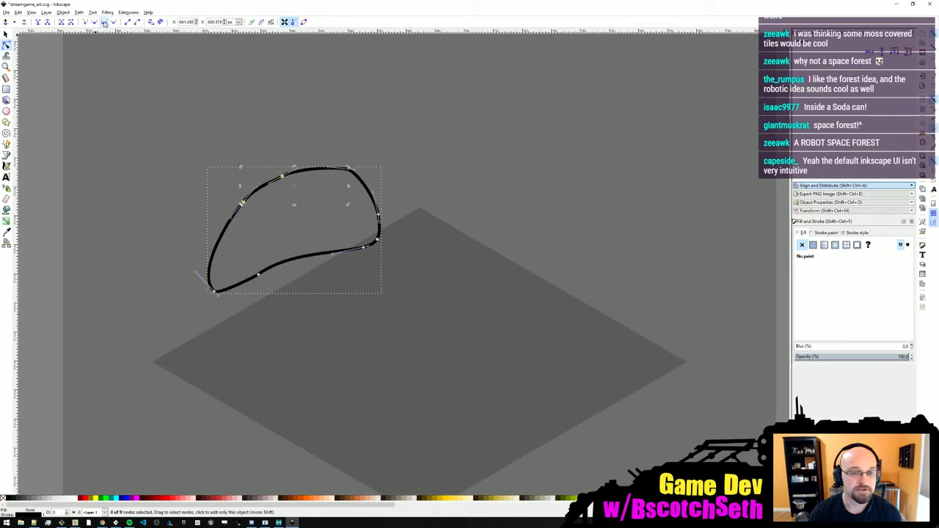
{"action": "left_click", "coordinate": [333, 135]}
{"action": "left_click", "coordinate": [348, 169]}
{"action": "left_click", "coordinate": [348, 168]}
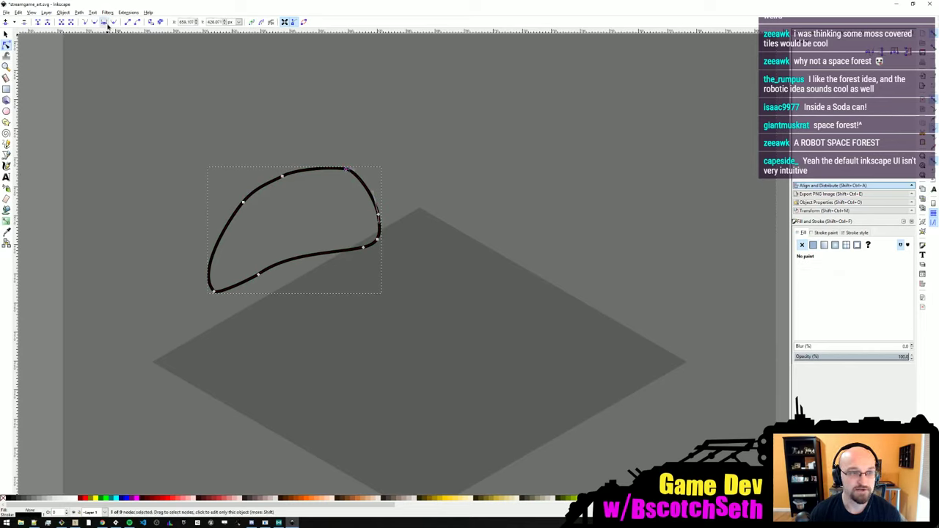
- Join the two overlapping end nodes at the freehand shape's upper-right bend and nudge the joined node slightly downward
{"action": "left_click", "coordinate": [351, 185]}
{"action": "left_click", "coordinate": [348, 170]}
{"action": "left_click_drag", "start_coordinate": [347, 170], "coordinate": [374, 186]}
{"action": "left_click", "coordinate": [38, 23]}
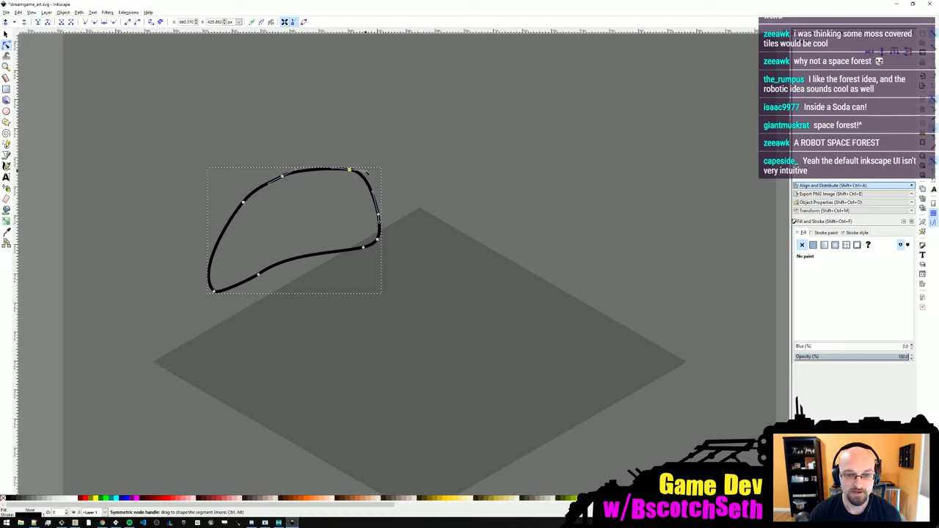
{"action": "left_click_drag", "start_coordinate": [350, 170], "coordinate": [348, 171]}
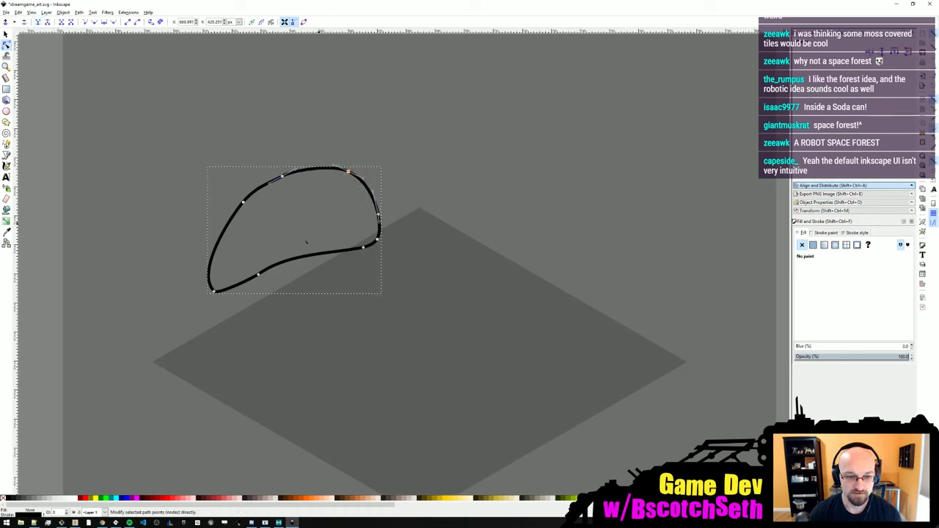
- Adjust the curve handle of the lower edge's left node and slide its right node leftward along the edge
{"action": "left_click", "coordinate": [259, 275]}
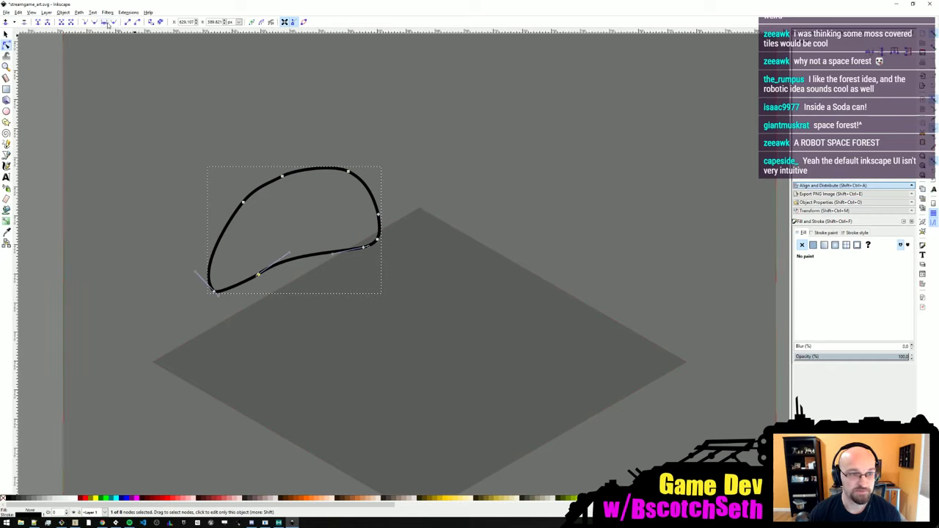
{"action": "left_click_drag", "start_coordinate": [288, 255], "coordinate": [281, 260]}
{"action": "left_click", "coordinate": [365, 247], "text": "shift"}
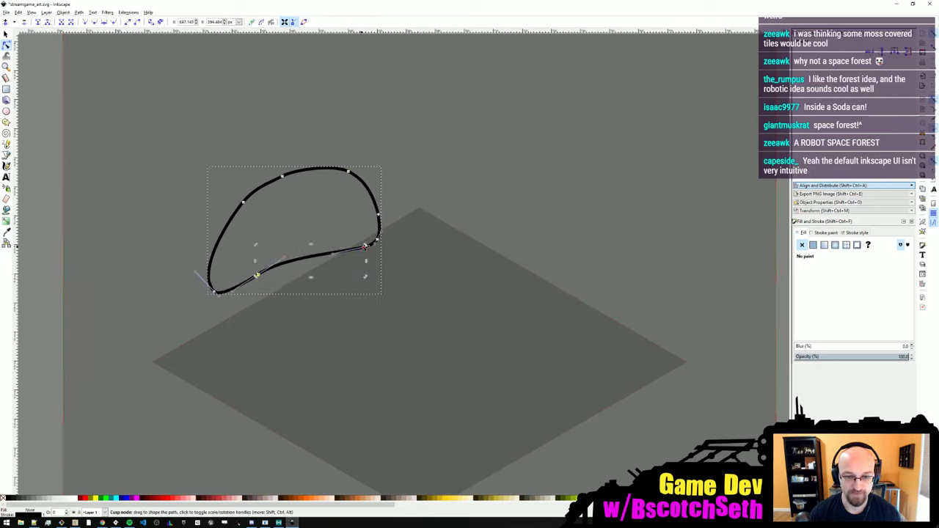
{"action": "left_click", "coordinate": [423, 222]}
{"action": "left_click", "coordinate": [374, 243]}
{"action": "left_click_drag", "start_coordinate": [365, 247], "coordinate": [349, 251]}
- Move the node on the freehand shape's right side slightly upward and make the three lower-right nodes symmetric
{"action": "left_click", "coordinate": [377, 209]}
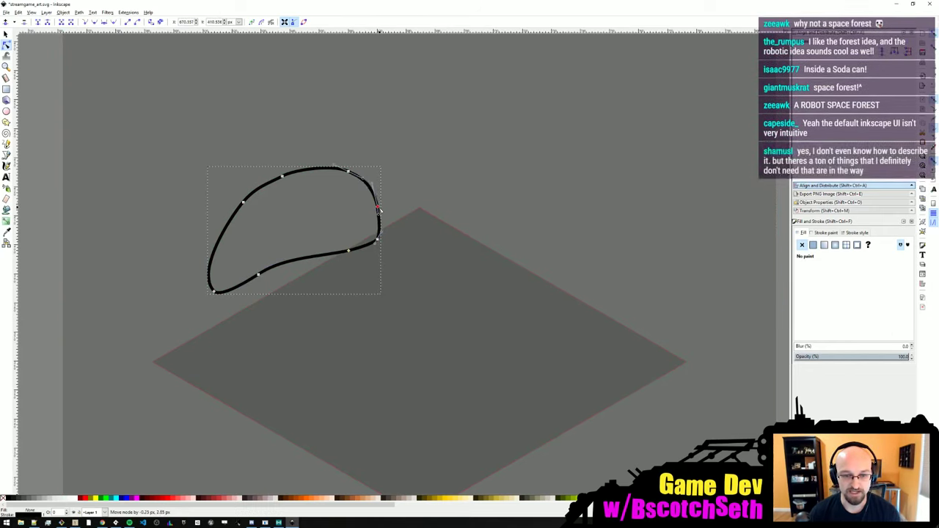
{"action": "left_click_drag", "start_coordinate": [349, 194], "coordinate": [419, 282]}
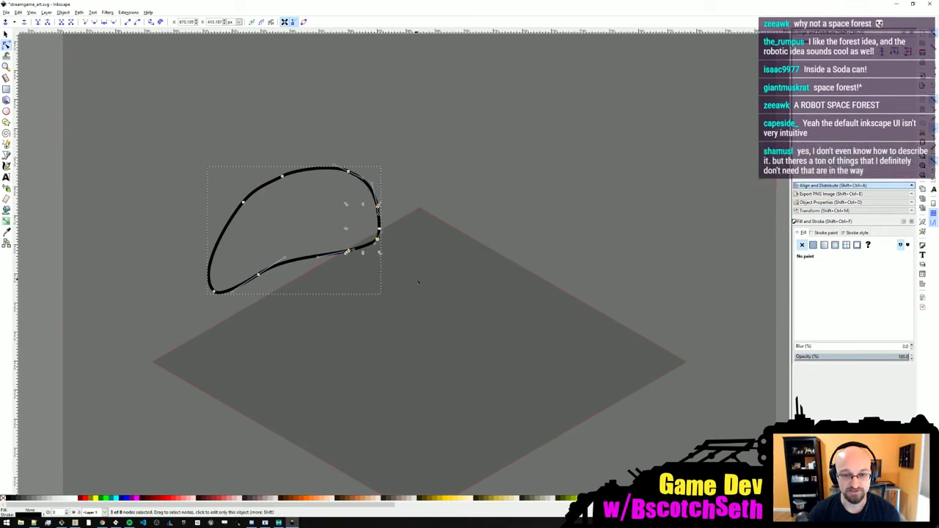
{"action": "left_click", "coordinate": [106, 22]}
- Slide the lower-edge node farther left and slightly down to round out the shape's lower-right corner
{"action": "left_click", "coordinate": [403, 229]}
{"action": "left_click", "coordinate": [361, 248]}
{"action": "left_click", "coordinate": [352, 251]}
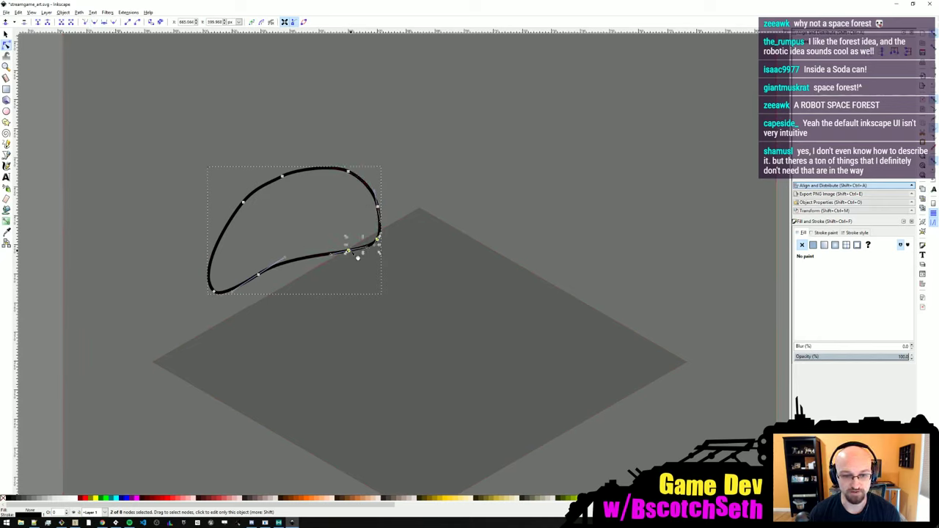
{"action": "left_click", "coordinate": [359, 263]}
{"action": "left_click", "coordinate": [351, 251]}
{"action": "left_click_drag", "start_coordinate": [349, 251], "coordinate": [337, 255]}
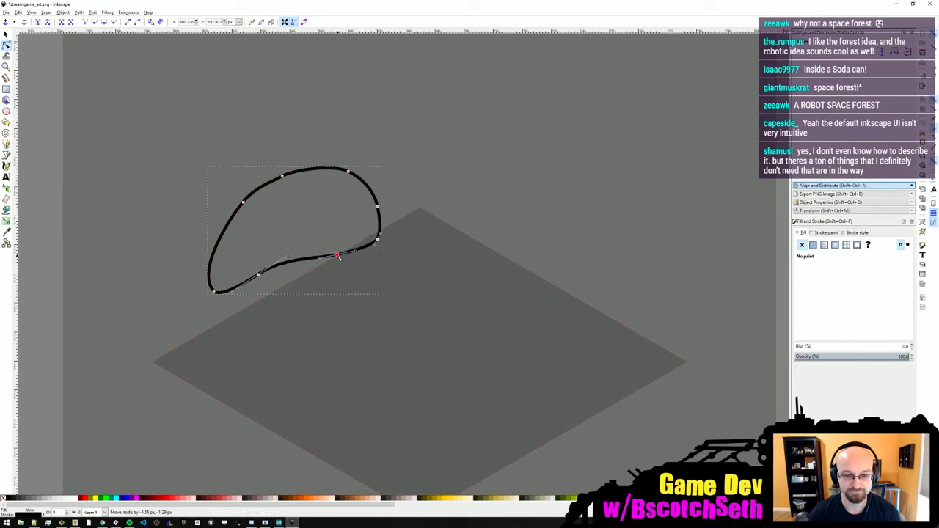
{"action": "left_click", "coordinate": [345, 266]}
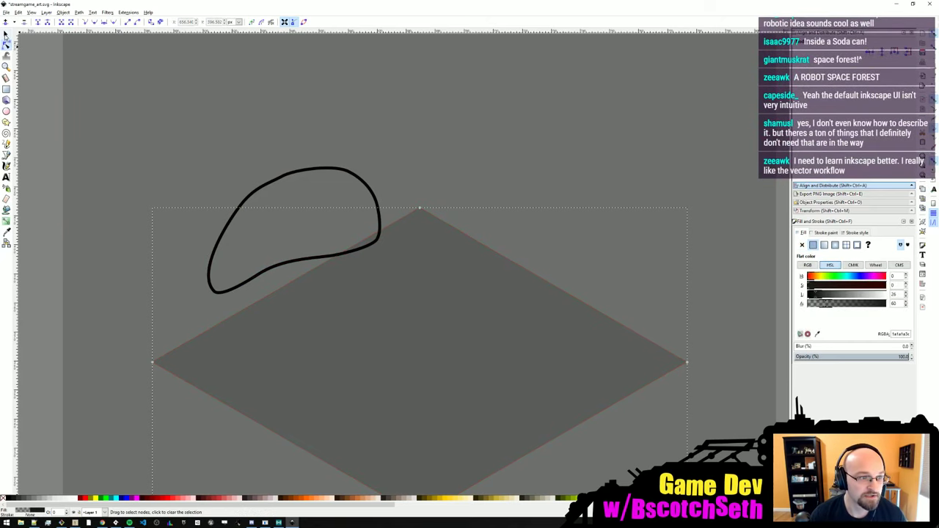
- Fill the freehand shape with an opaque flat light purple, using saturation 154 and lightness 172
{"action": "left_click", "coordinate": [6, 35]}
{"action": "scroll", "coordinate": [230, 162], "scroll_direction": "left", "scroll_amount": 4}
{"action": "left_click", "coordinate": [6, 155]}
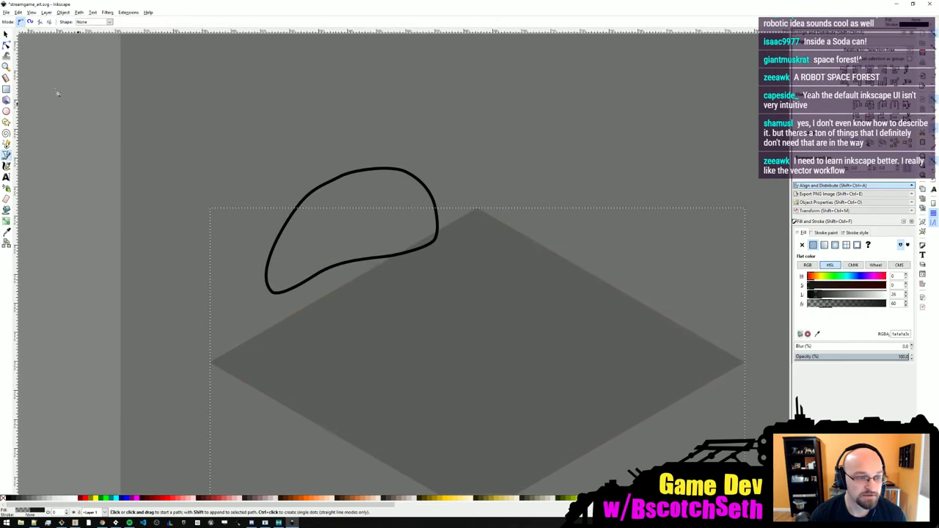
{"action": "key", "text": "s"}
{"action": "left_click", "coordinate": [349, 171]}
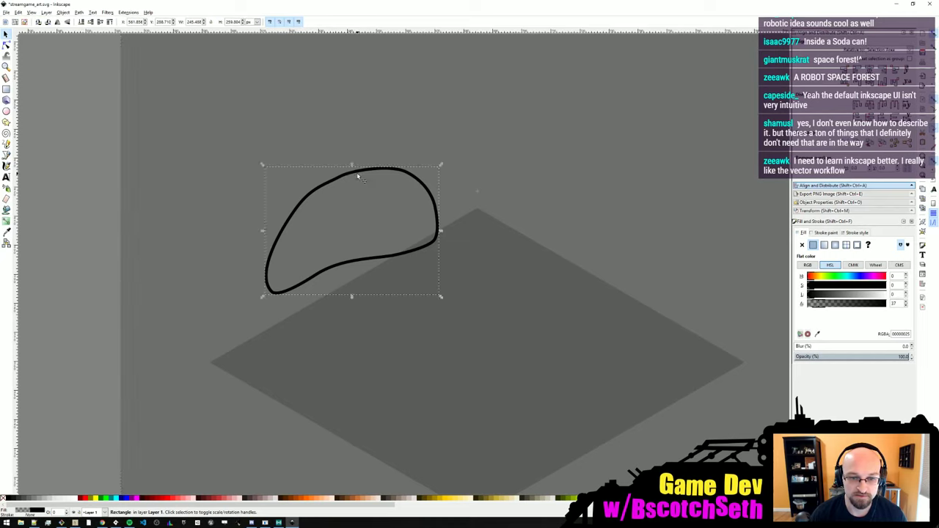
{"action": "left_click", "coordinate": [358, 176]}
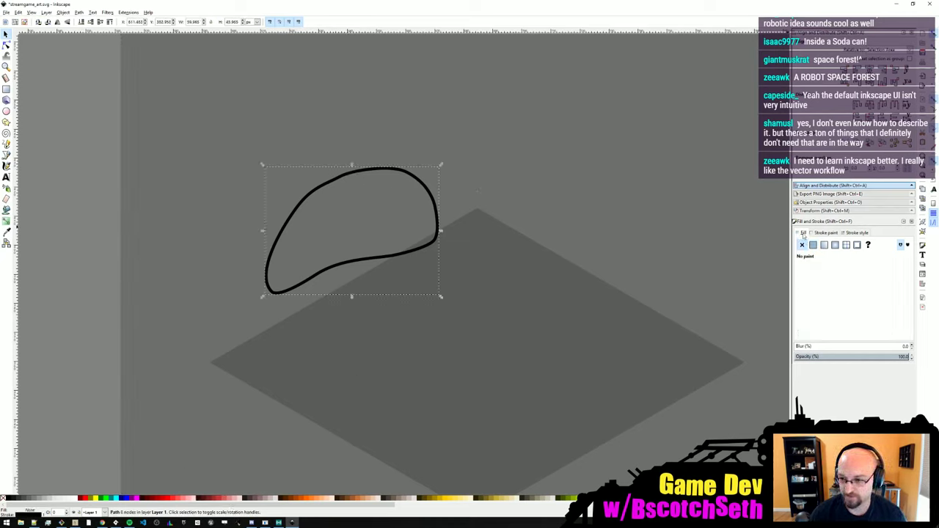
{"action": "left_click", "coordinate": [814, 245]}
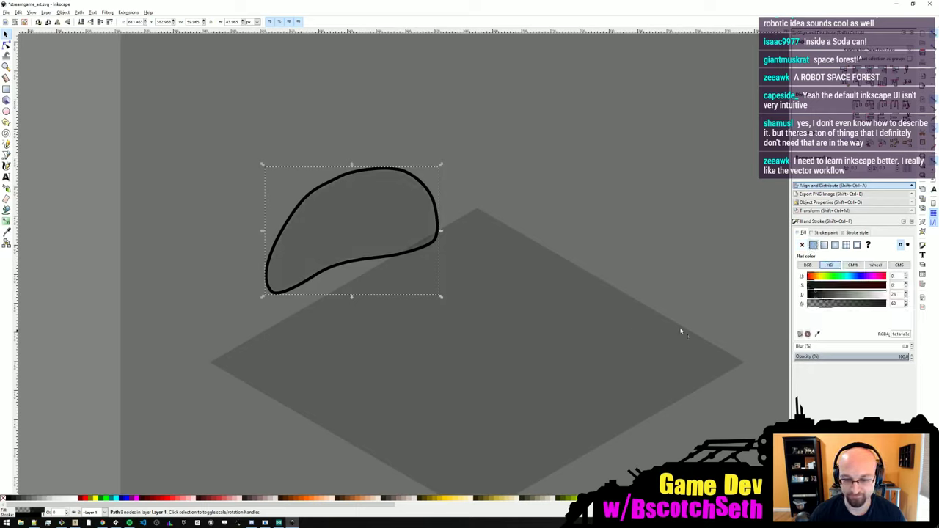
{"action": "left_click_drag", "start_coordinate": [826, 303], "coordinate": [906, 312]}
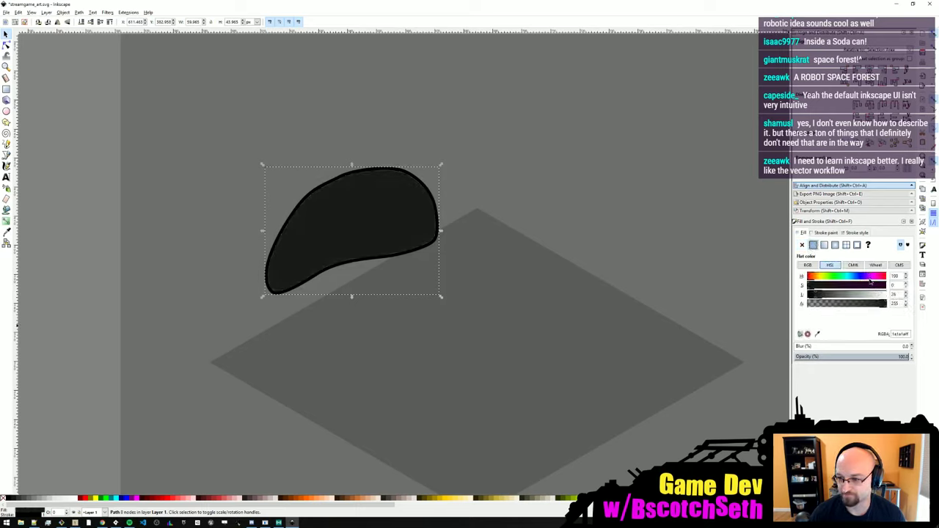
{"action": "left_click", "coordinate": [877, 295]}
{"action": "left_click_drag", "start_coordinate": [875, 285], "coordinate": [888, 286]}
{"action": "mouse_move", "coordinate": [879, 282]}
{"action": "left_mouse_down"}
{"action": "mouse_move", "coordinate": [861, 297]}
{"action": "mouse_move", "coordinate": [869, 277]}
{"action": "left_mouse_up"}
- Save the drawing with the purple-filled shape
{"action": "middle_click_drag", "start_coordinate": [386, 213], "coordinate": [343, 207]}
{"action": "key", "text": "ctrl+s"}
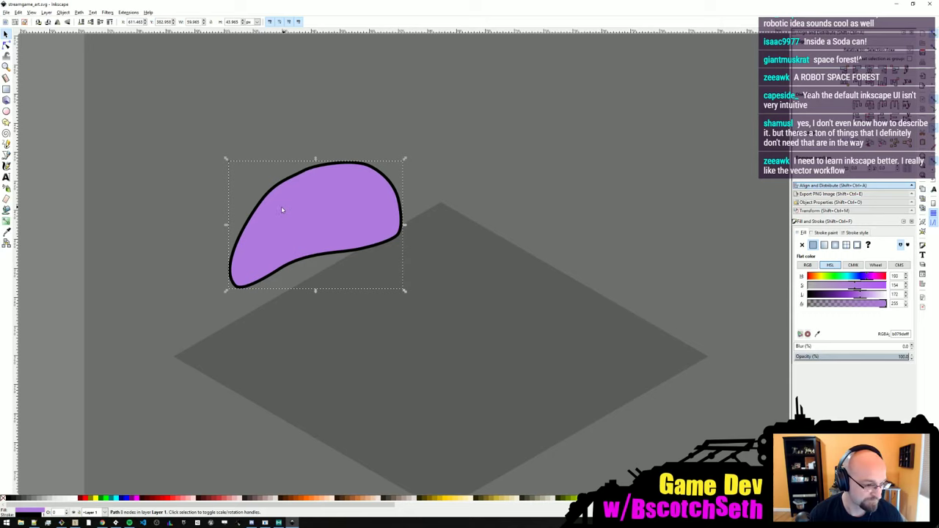
{"action": "middle_click_drag", "start_coordinate": [303, 220], "coordinate": [317, 218]}
{"action": "scroll", "coordinate": [304, 222], "scroll_direction": "up", "scroll_amount": 1, "text": "ctrl"}
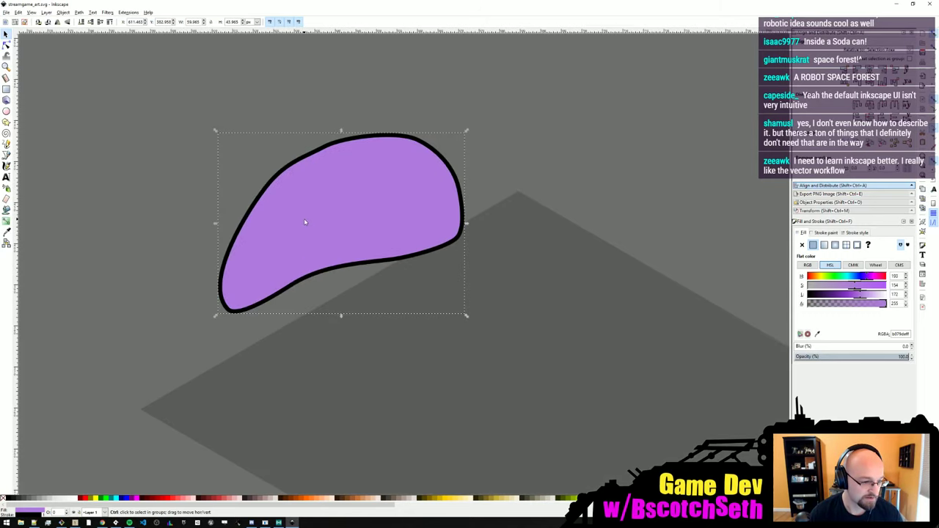
{"action": "scroll", "coordinate": [304, 222], "scroll_direction": "down", "scroll_amount": 1, "text": "ctrl"}
{"action": "key", "text": "ctrl+s"}
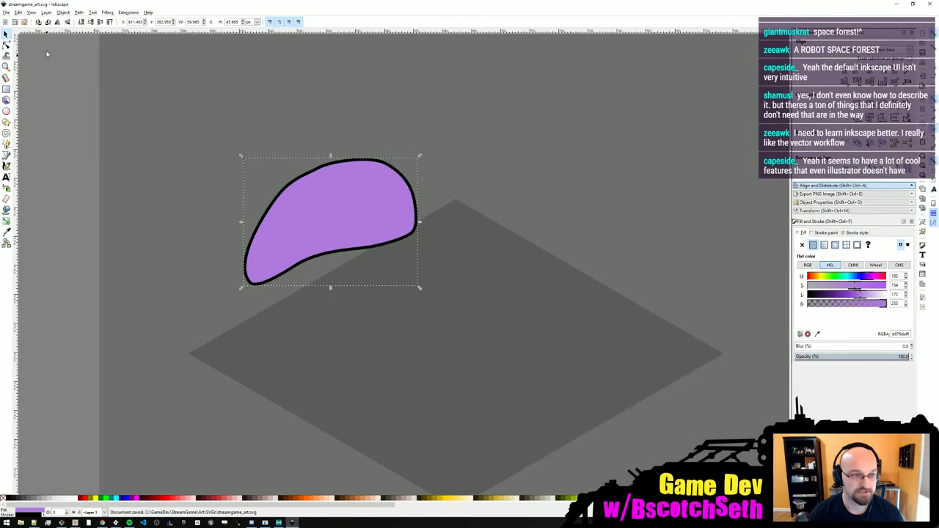
- Draw a freehand line about 38 by 24 px inside the purple shape along its upper-left curve, and shift it inward
{"action": "middle_click_drag", "start_coordinate": [303, 220], "coordinate": [306, 234]}
{"action": "left_click", "coordinate": [6, 145]}
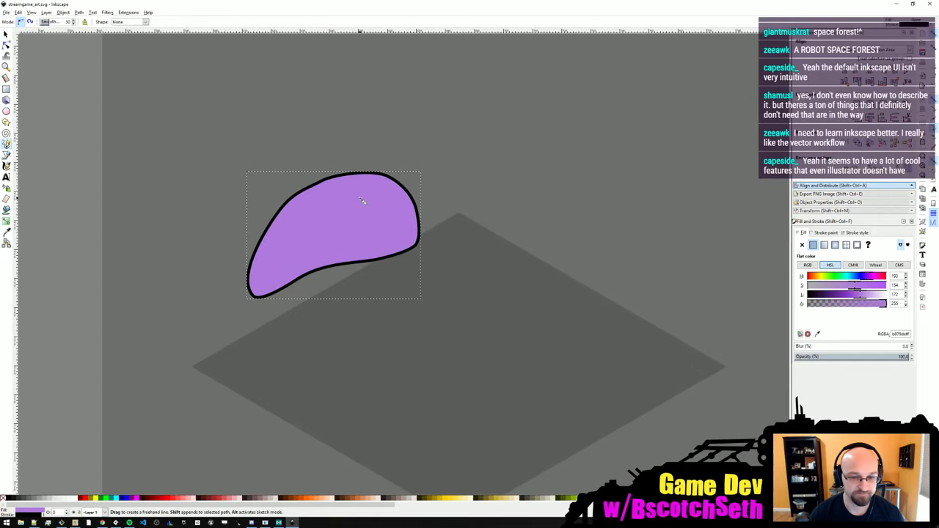
{"action": "left_click_drag", "start_coordinate": [366, 187], "coordinate": [263, 259]}
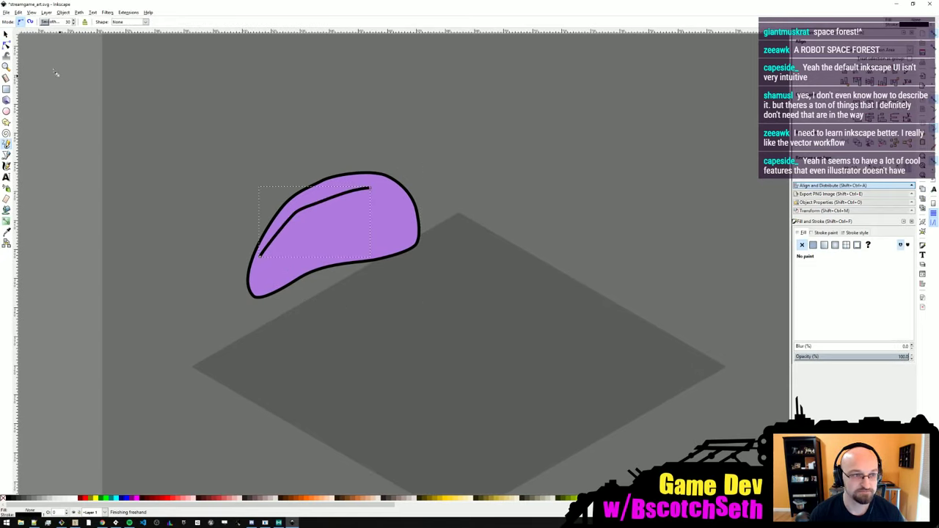
{"action": "key", "text": "s"}
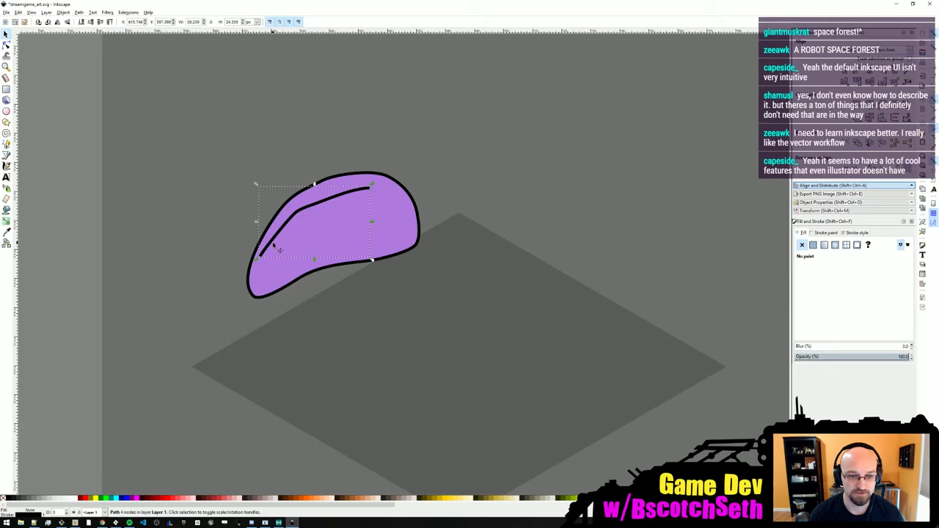
{"action": "left_click_drag", "start_coordinate": [278, 248], "coordinate": [292, 254]}
- Delete the extra middle node of the inner line and smooth its remaining middle node into an even curve
{"action": "left_click", "coordinate": [7, 45]}
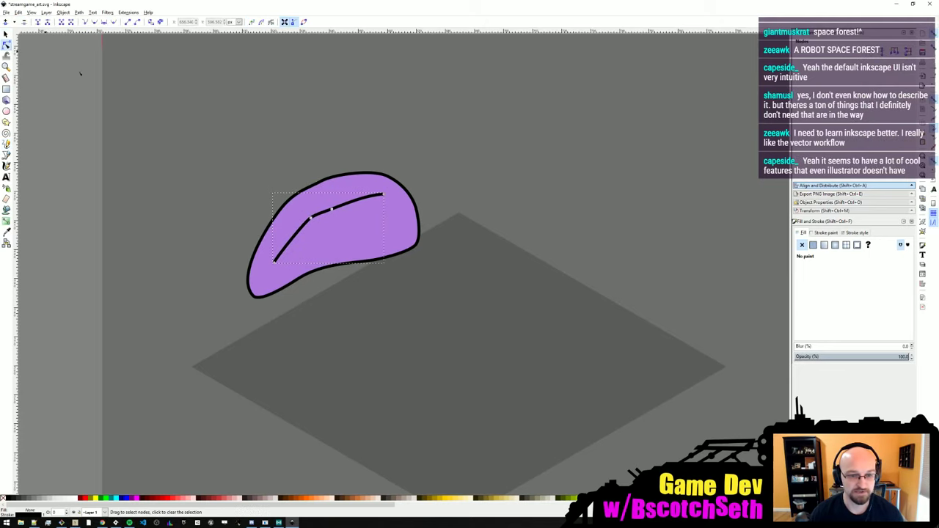
{"action": "left_click_drag", "start_coordinate": [325, 200], "coordinate": [337, 213]}
{"action": "key", "text": "Delete"}
{"action": "left_click", "coordinate": [310, 218]}
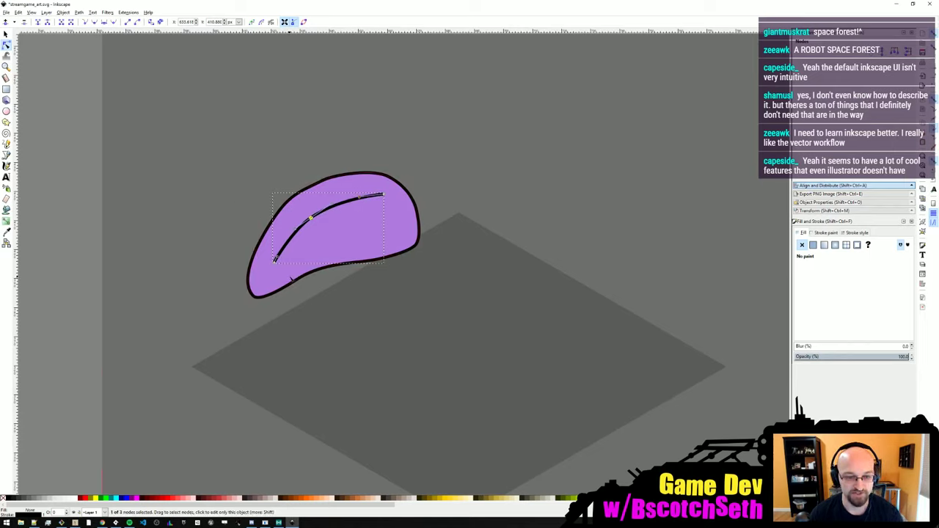
- Give the purple shape and its inner line round joins and round caps, and move the line slightly up and left
{"action": "left_click", "coordinate": [227, 184]}
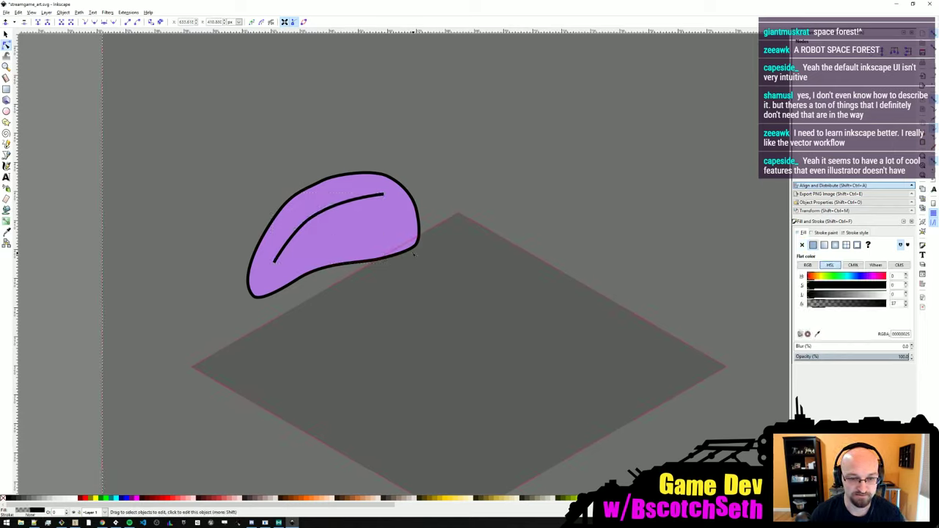
{"action": "left_click", "coordinate": [315, 253]}
{"action": "key", "text": "s"}
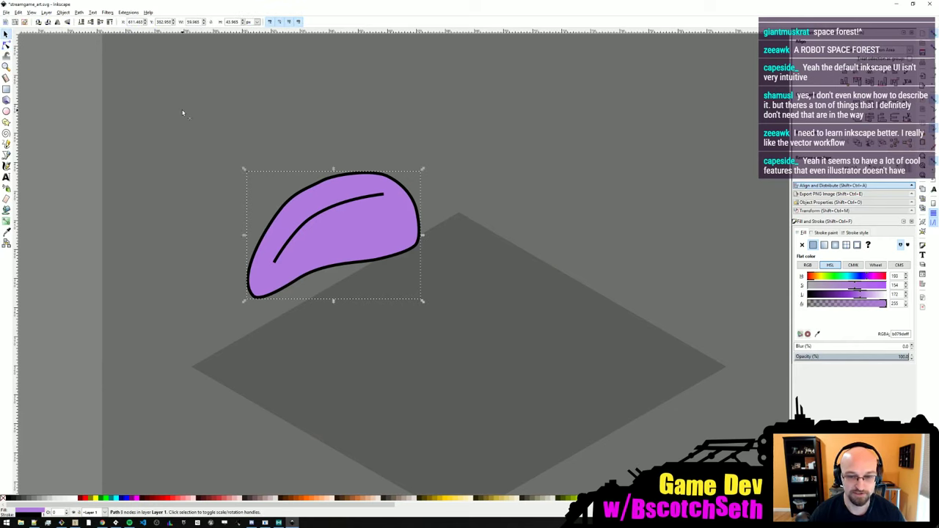
{"action": "left_click", "coordinate": [332, 212], "text": "shift"}
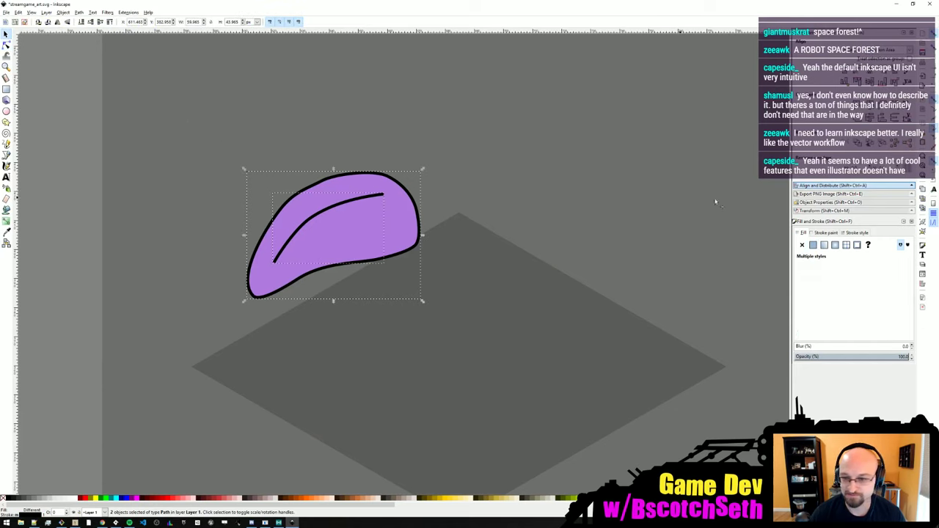
{"action": "left_click", "coordinate": [858, 233]}
{"action": "left_click", "coordinate": [857, 255]}
{"action": "left_click", "coordinate": [857, 280]}
{"action": "left_click", "coordinate": [323, 245]}
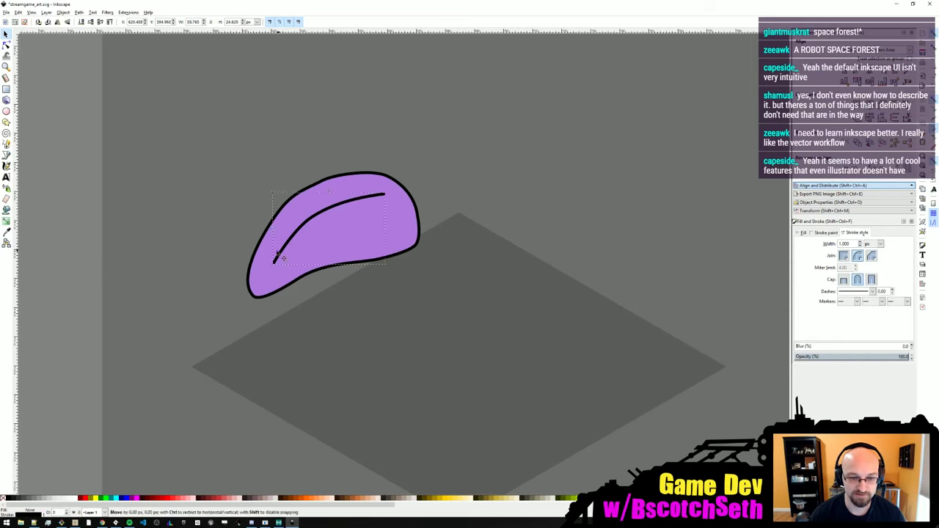
{"action": "left_click", "coordinate": [89, 174]}
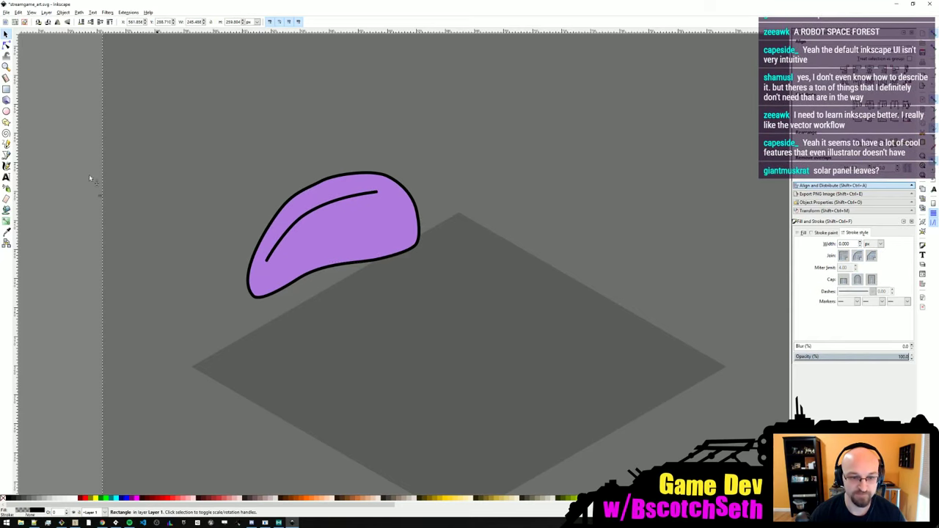
- Draw a closed freehand shape overlapping the purple shape's lower edge, filled dark purple with no stroke
{"action": "left_click", "coordinate": [7, 143]}
{"action": "left_click_drag", "start_coordinate": [362, 208], "coordinate": [354, 238]}
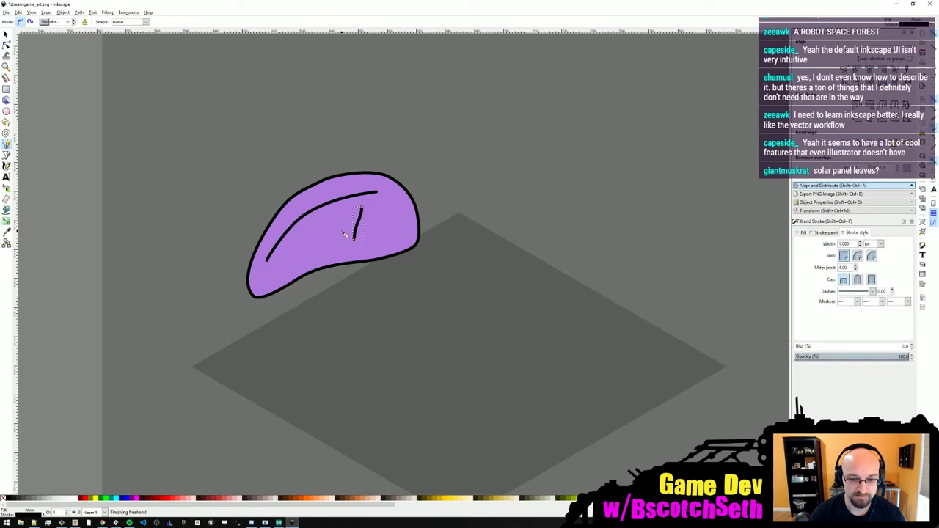
{"action": "key", "text": "ctrl+z"}
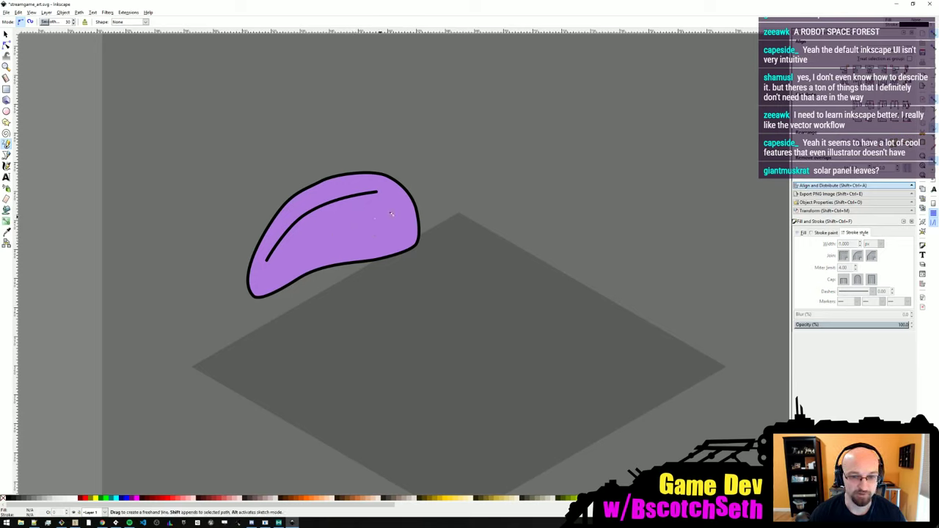
{"action": "mouse_move", "coordinate": [414, 200]}
{"action": "left_mouse_down"}
{"action": "mouse_move", "coordinate": [413, 230]}
{"action": "mouse_move", "coordinate": [347, 248]}
{"action": "mouse_move", "coordinate": [270, 292]}
{"action": "mouse_move", "coordinate": [236, 275]}
{"action": "left_mouse_up"}
{"action": "left_click_drag", "start_coordinate": [383, 311], "coordinate": [425, 209]}
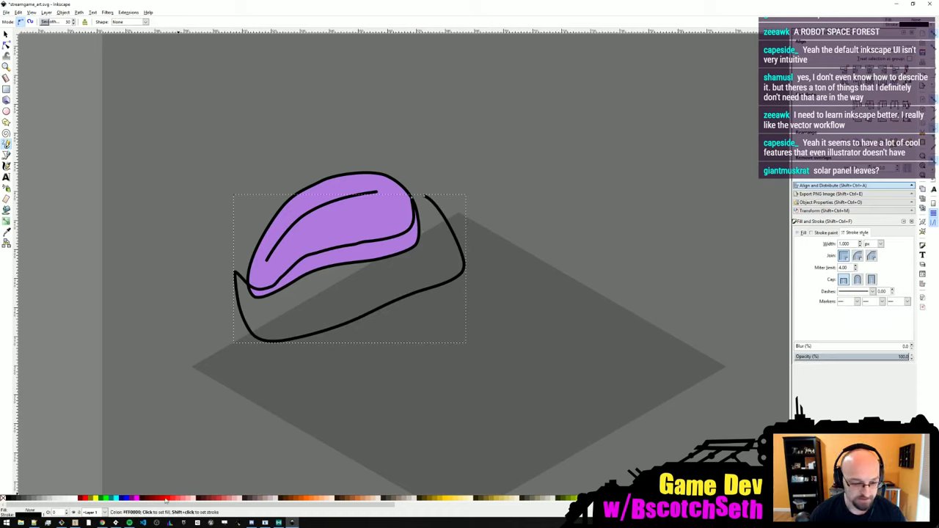
{"action": "left_click", "coordinate": [134, 499]}
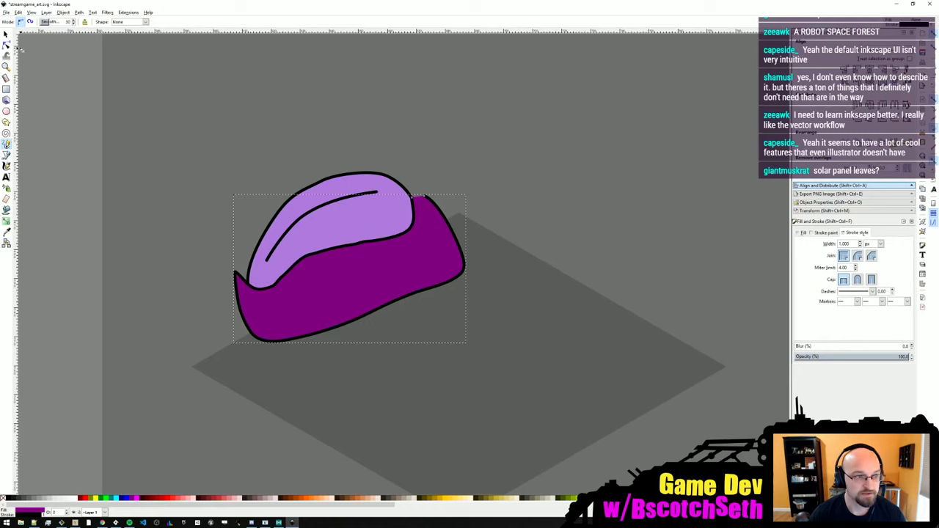
{"action": "left_click", "coordinate": [6, 35]}
{"action": "left_click", "coordinate": [3, 499], "text": "shift"}
- Duplicate the light purple shape and intersect the copy with the dark purple shape, trimming the latter to a shading band
{"action": "left_click", "coordinate": [350, 232]}
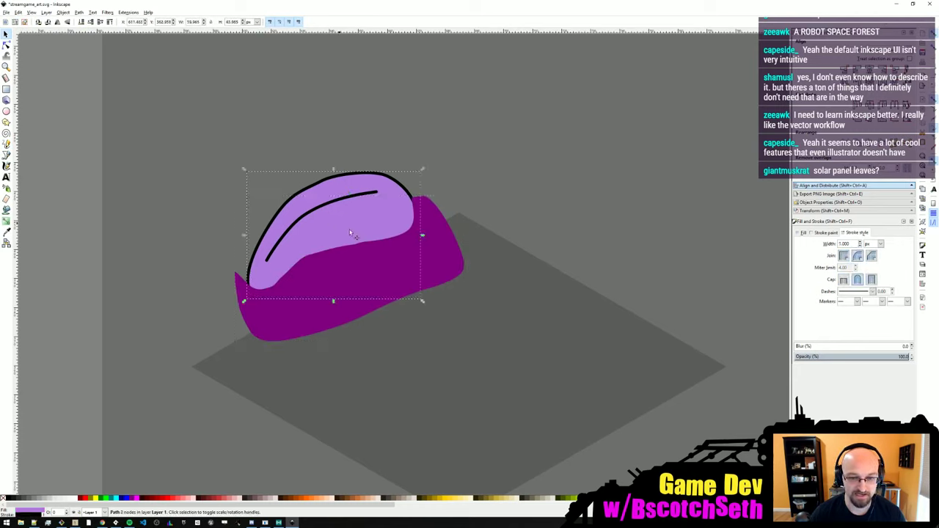
{"action": "left_click", "coordinate": [361, 275]}
{"action": "left_click", "coordinate": [7, 45]}
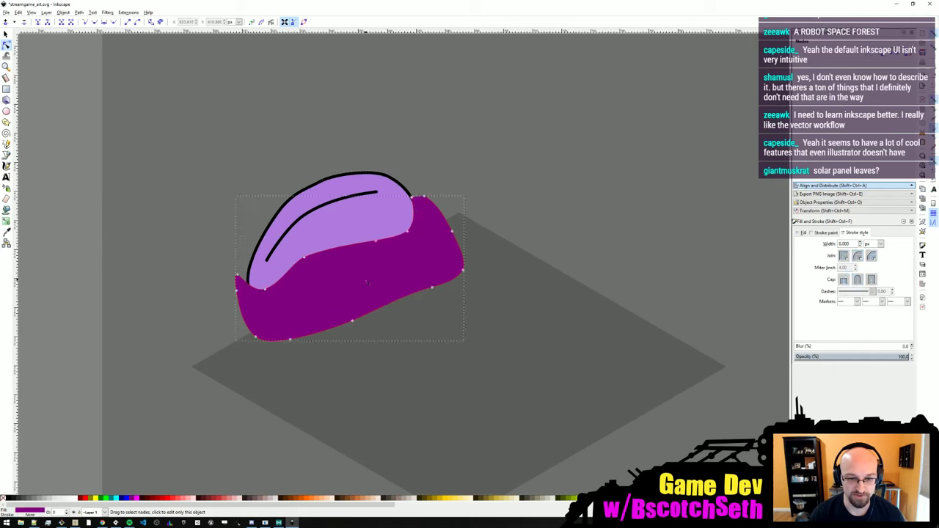
{"action": "key", "text": "s"}
{"action": "left_click", "coordinate": [368, 224], "text": "shift"}
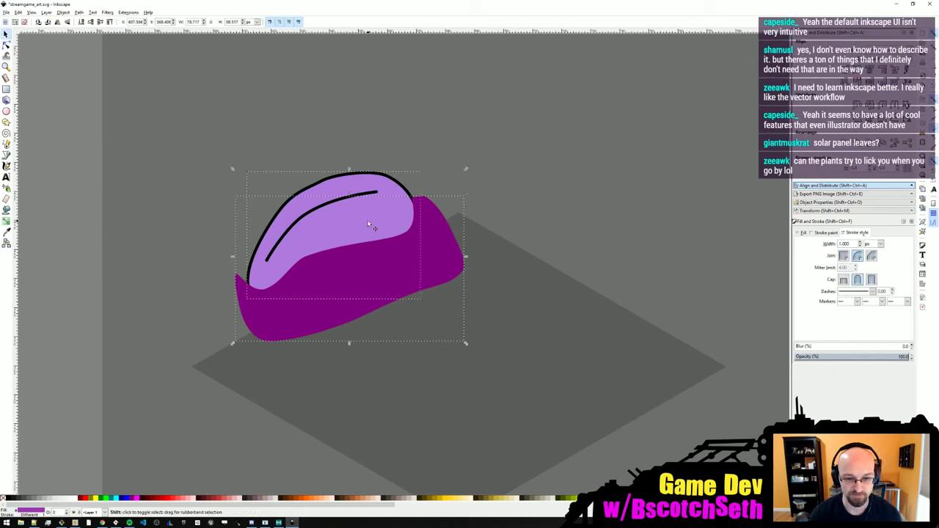
{"action": "key", "text": "Escape"}
{"action": "left_click", "coordinate": [362, 222]}
{"action": "key", "text": "ctrl+d"}
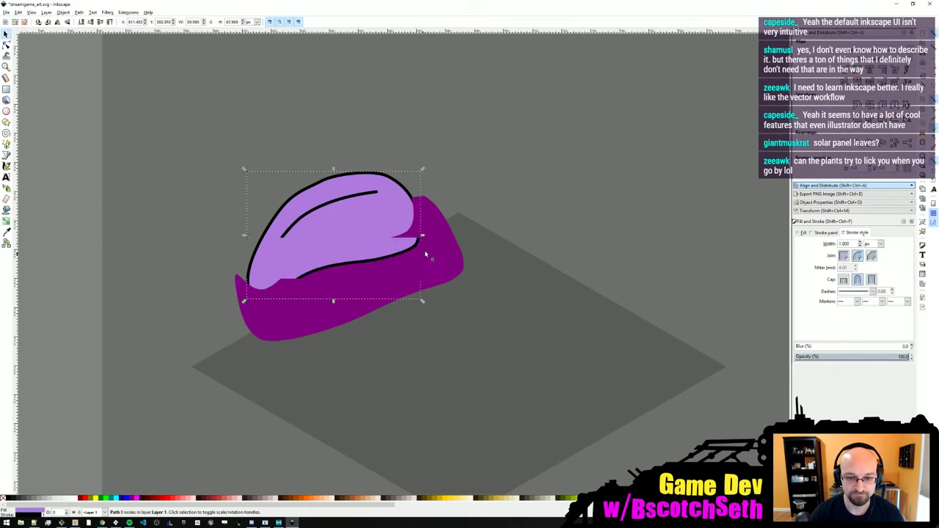
{"action": "left_click", "coordinate": [444, 256], "text": "shift"}
{"action": "key", "text": "ctrl+asterisk"}
- Duplicate the light purple shape again and remove the copy's fill so only its outline lies over the shading
{"action": "left_click", "coordinate": [389, 222]}
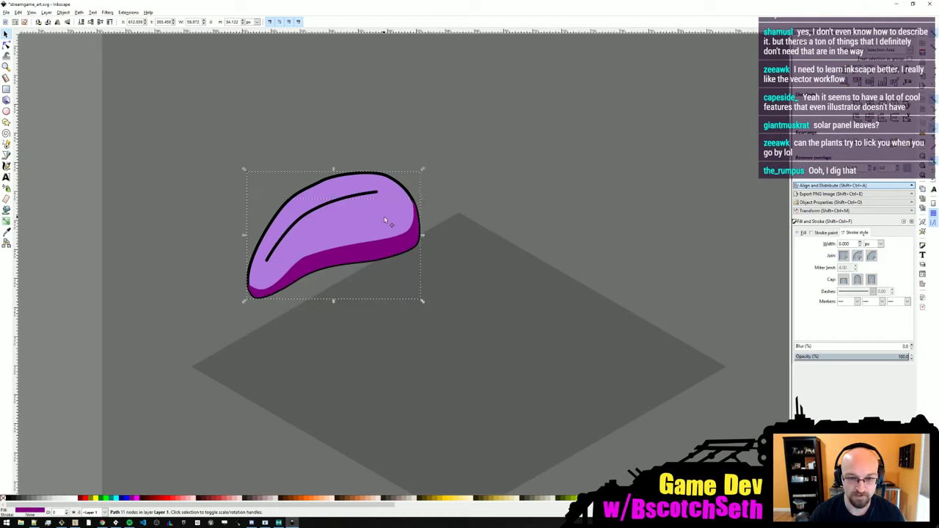
{"action": "key", "text": "ctrl+d"}
{"action": "left_click", "coordinate": [3, 499]}
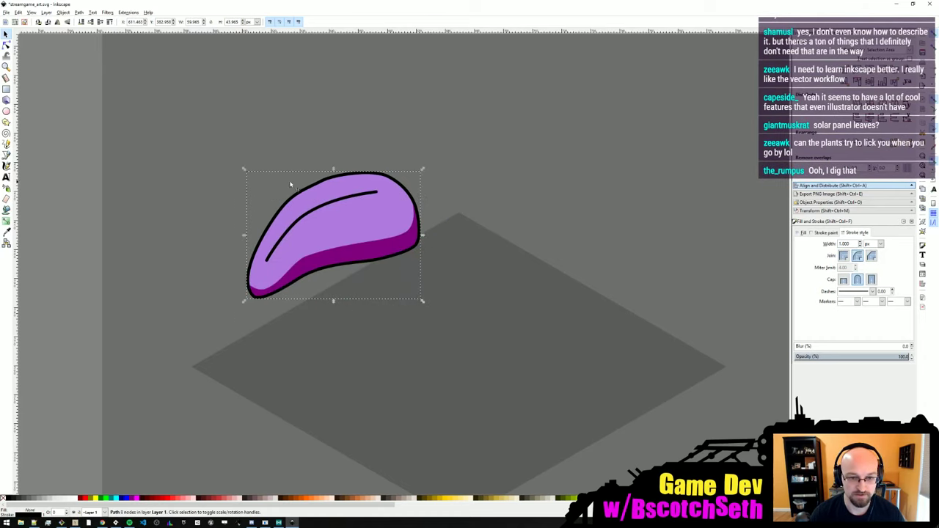
- Move the middle-left node of the shading band's upper edge slightly to the right
{"action": "left_click", "coordinate": [359, 254]}
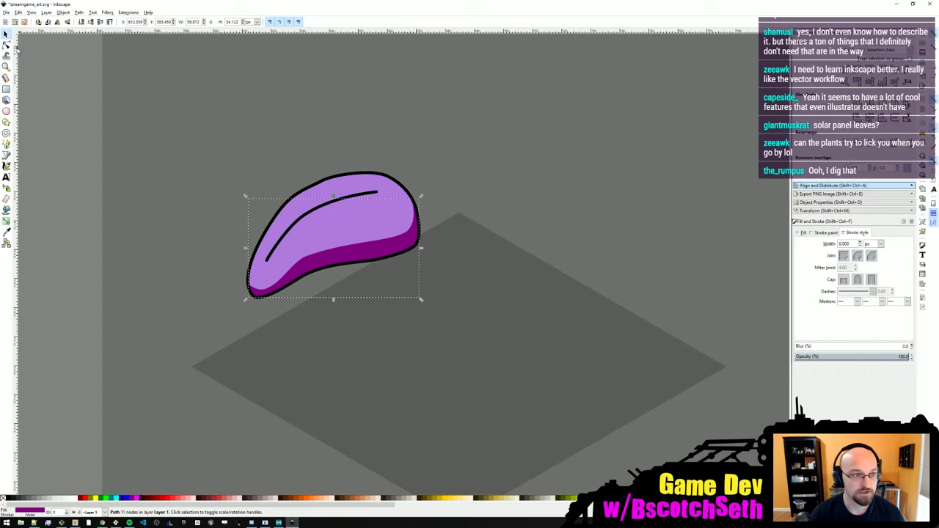
{"action": "left_click", "coordinate": [6, 45]}
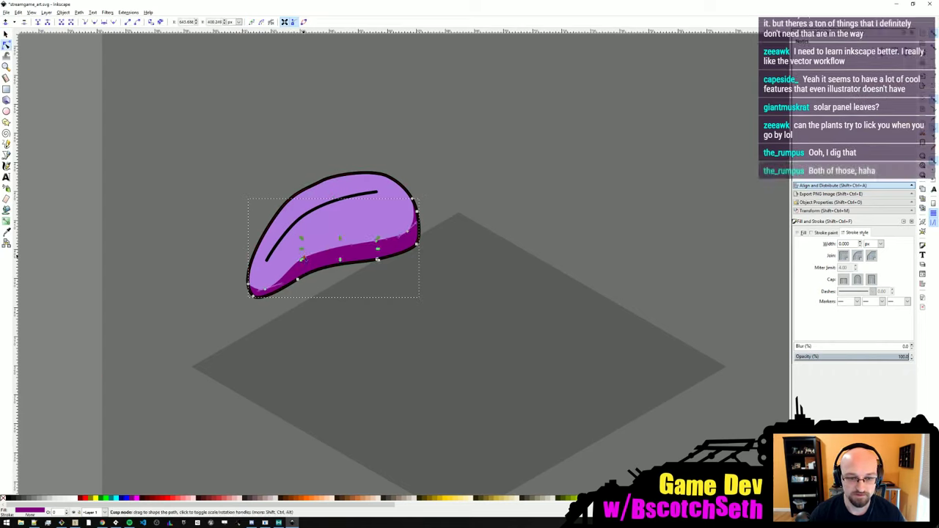
{"action": "left_click", "coordinate": [315, 315]}
{"action": "left_click", "coordinate": [317, 262]}
{"action": "left_click_drag", "start_coordinate": [301, 259], "coordinate": [308, 259]}
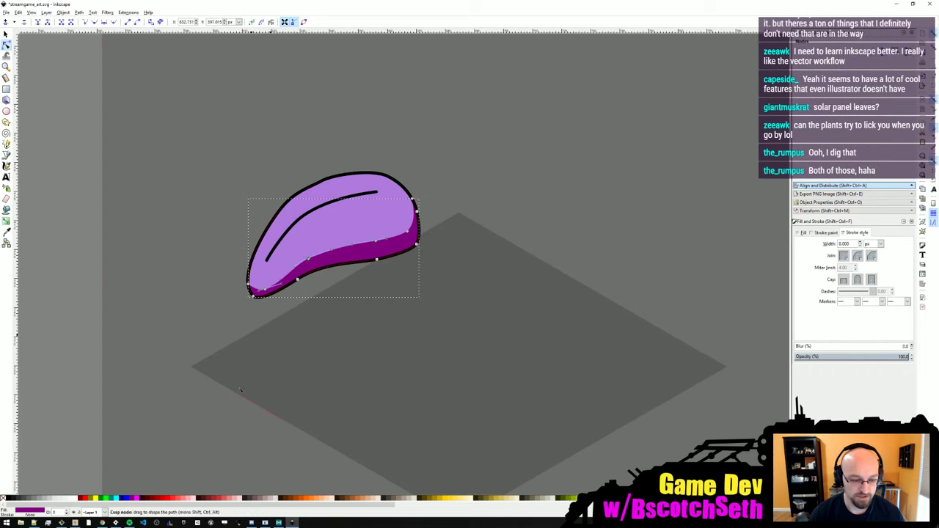
- Give the shading band the shape's light purple colour, shifted to a bluer, darker tone of H 178, S 155, L 164
{"action": "left_click", "coordinate": [7, 232]}
{"action": "left_click", "coordinate": [353, 223]}
{"action": "left_click", "coordinate": [800, 233]}
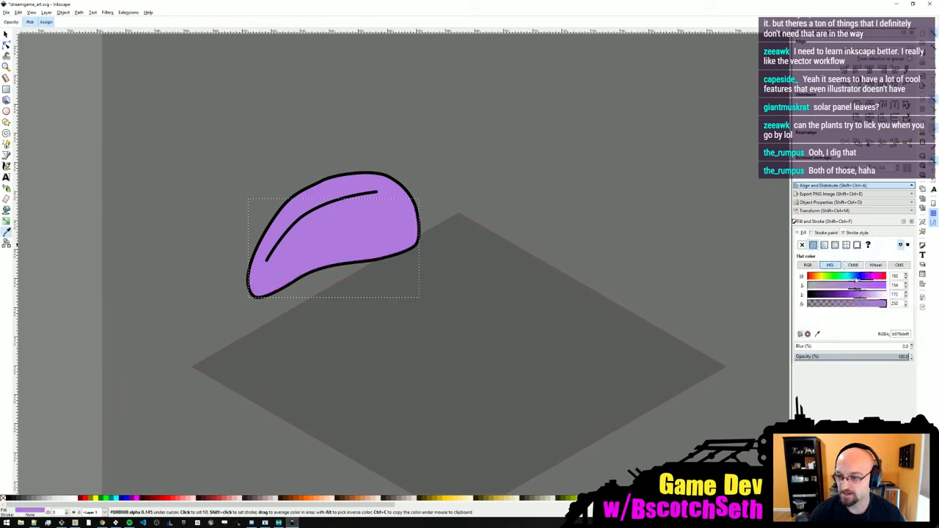
{"action": "left_click_drag", "start_coordinate": [858, 294], "coordinate": [862, 279]}
{"action": "middle_click_drag", "start_coordinate": [367, 235], "coordinate": [345, 215]}
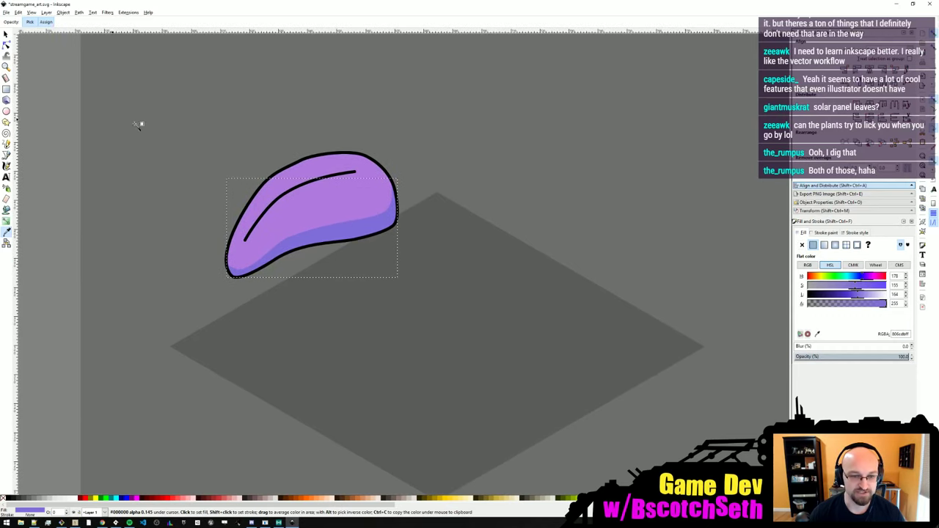
{"action": "left_click", "coordinate": [6, 34]}
{"action": "left_click", "coordinate": [311, 189]}
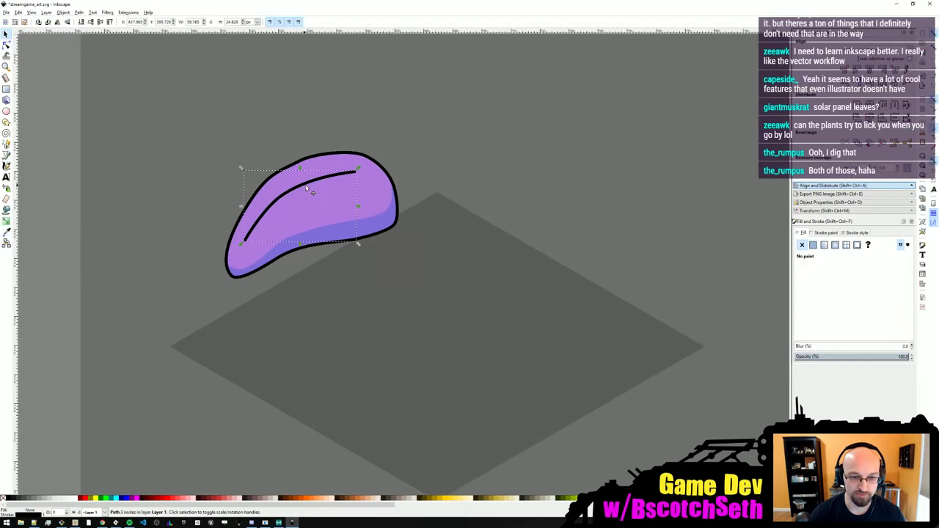
{"action": "left_click", "coordinate": [366, 268]}
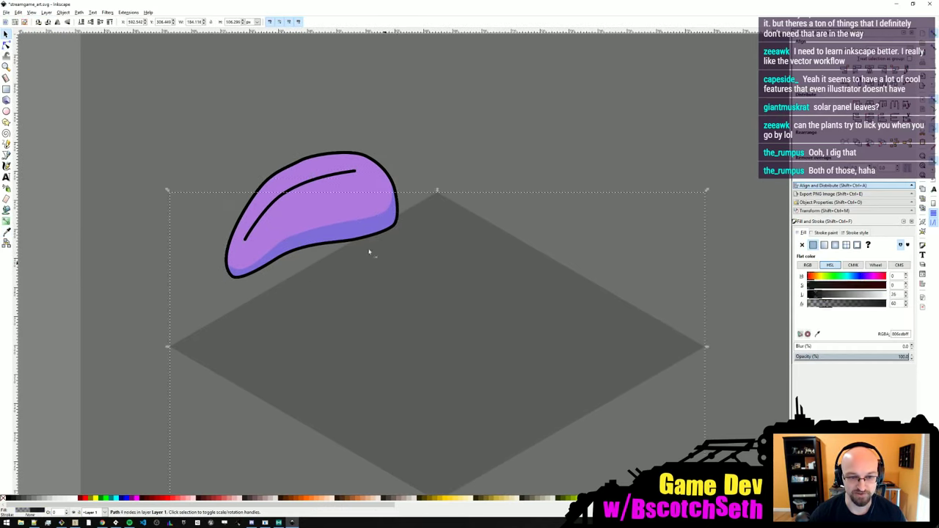
{"action": "left_click", "coordinate": [304, 215]}
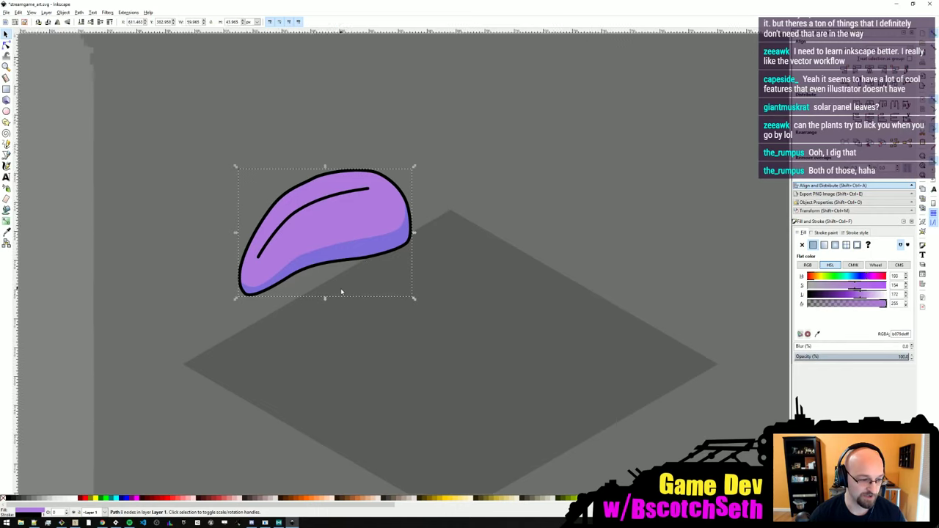
{"action": "scroll", "coordinate": [280, 262], "scroll_direction": "up", "scroll_amount": 1, "text": "ctrl"}
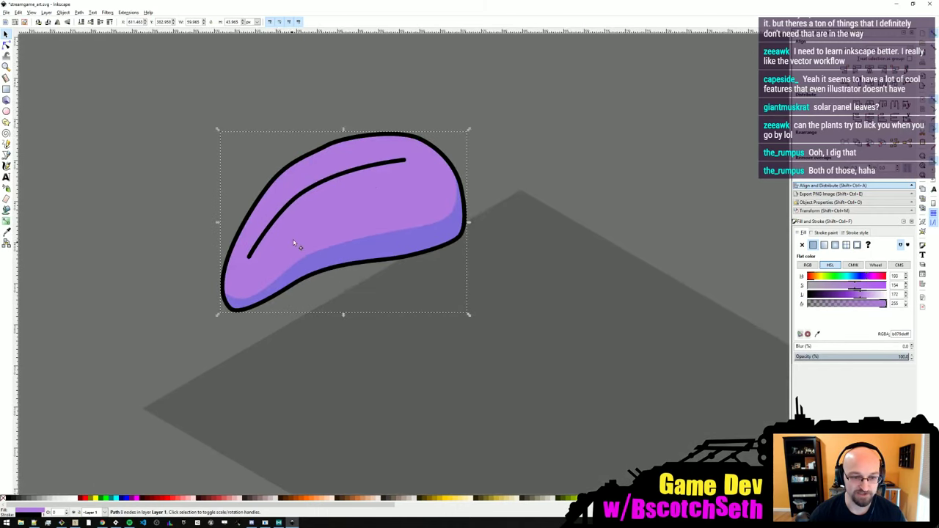
{"action": "middle_click_drag", "start_coordinate": [292, 244], "coordinate": [286, 252]}
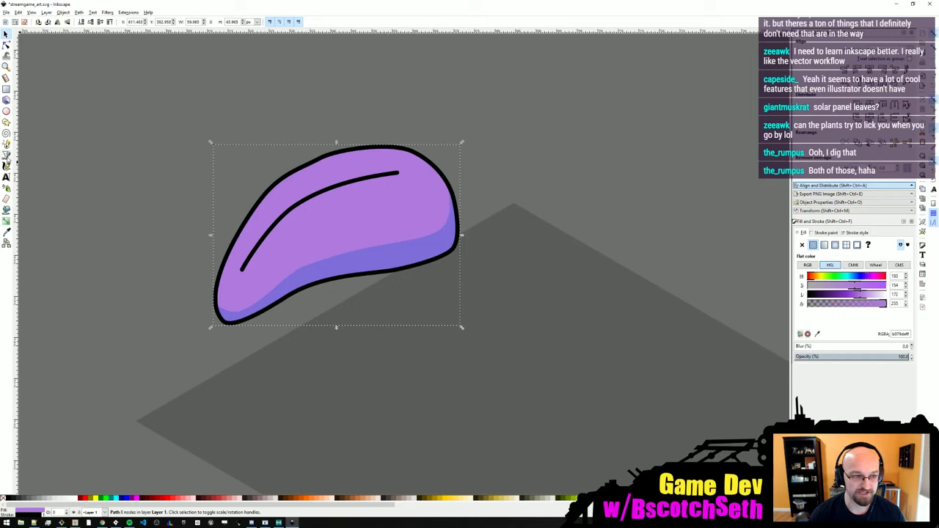
{"action": "key", "text": "p"}
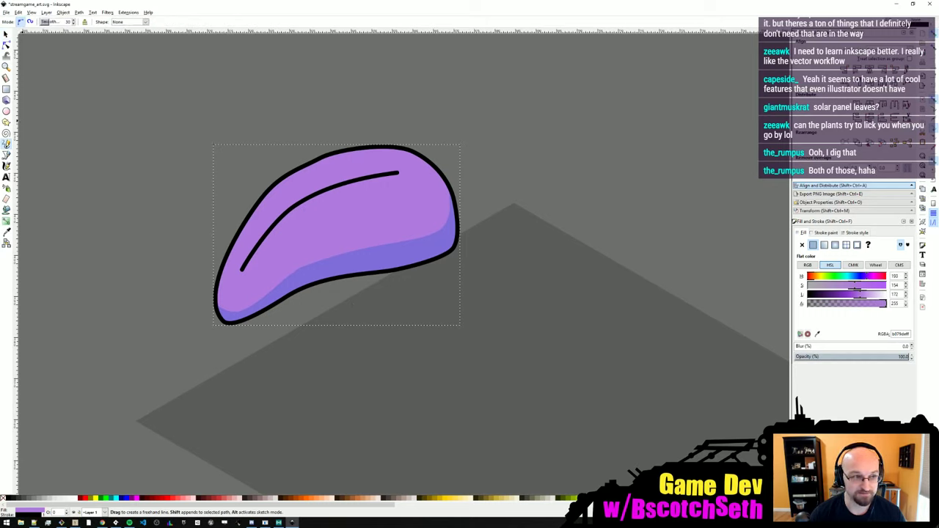
- Try a black fill with an alpha of 86 on the shading band, and undo both colour changes
{"action": "left_click", "coordinate": [6, 34]}
{"action": "left_click", "coordinate": [509, 278]}
{"action": "left_click", "coordinate": [415, 250]}
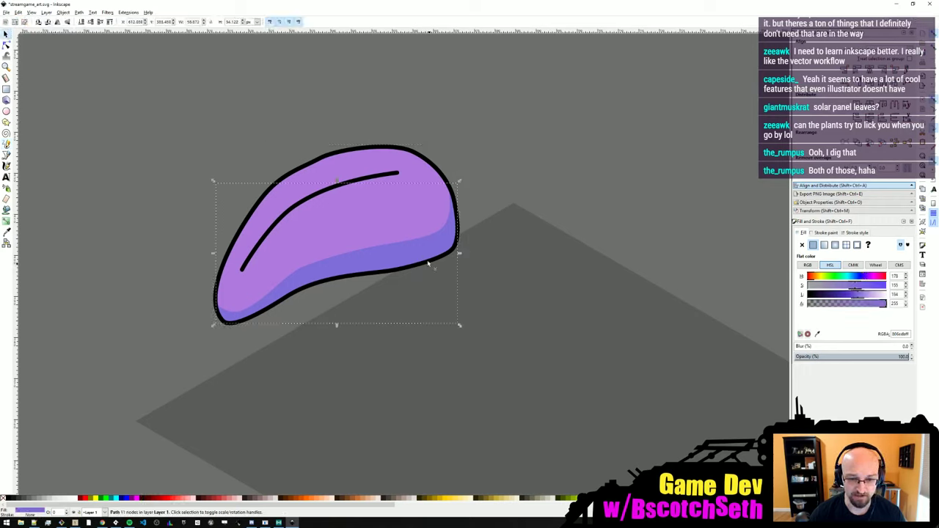
{"action": "left_click", "coordinate": [18, 498]}
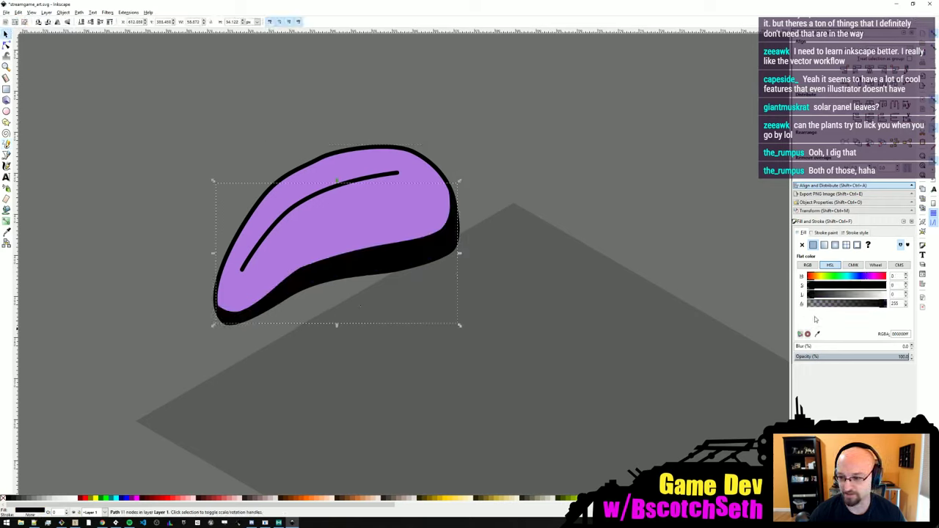
{"action": "left_click", "coordinate": [834, 304]}
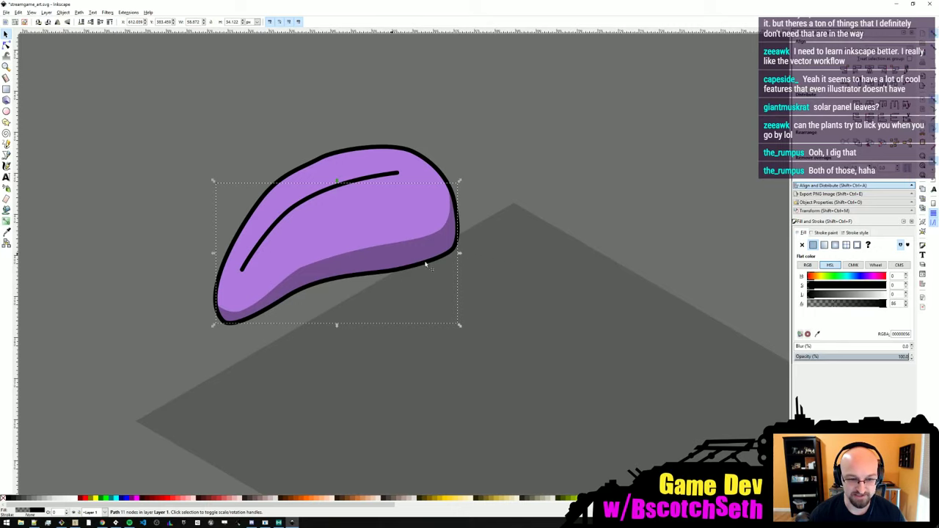
{"action": "middle_click_drag", "start_coordinate": [388, 275], "coordinate": [362, 262]}
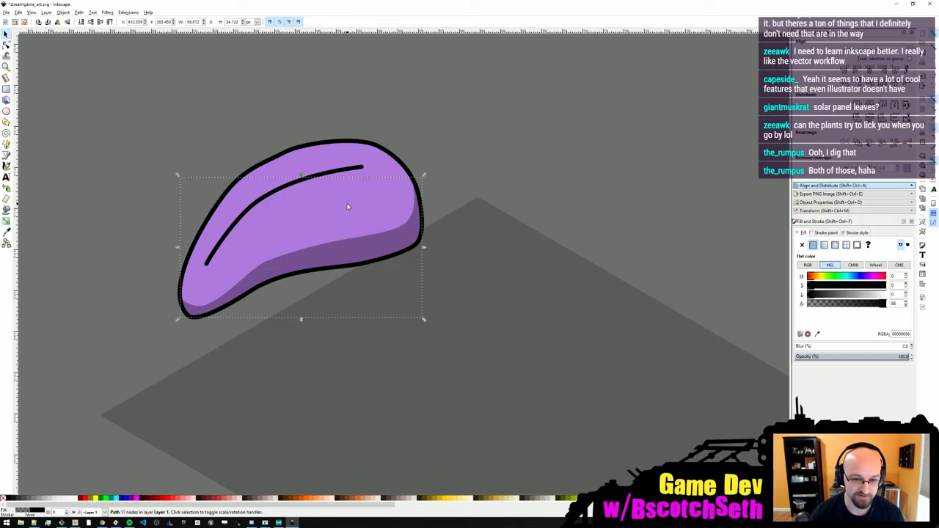
{"action": "scroll", "coordinate": [475, 176], "scroll_direction": "down", "scroll_amount": 2, "text": "ctrl"}
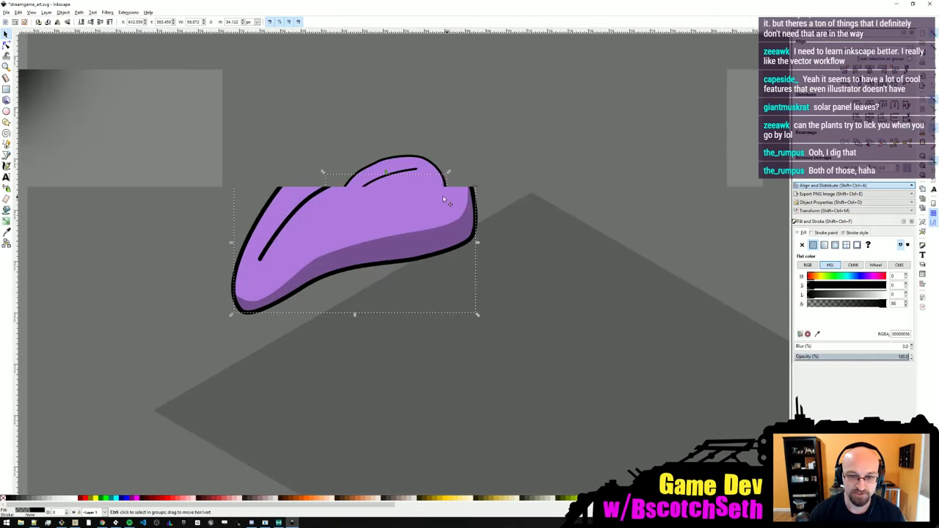
{"action": "scroll", "coordinate": [441, 207], "scroll_direction": "up", "scroll_amount": 2, "text": "ctrl"}
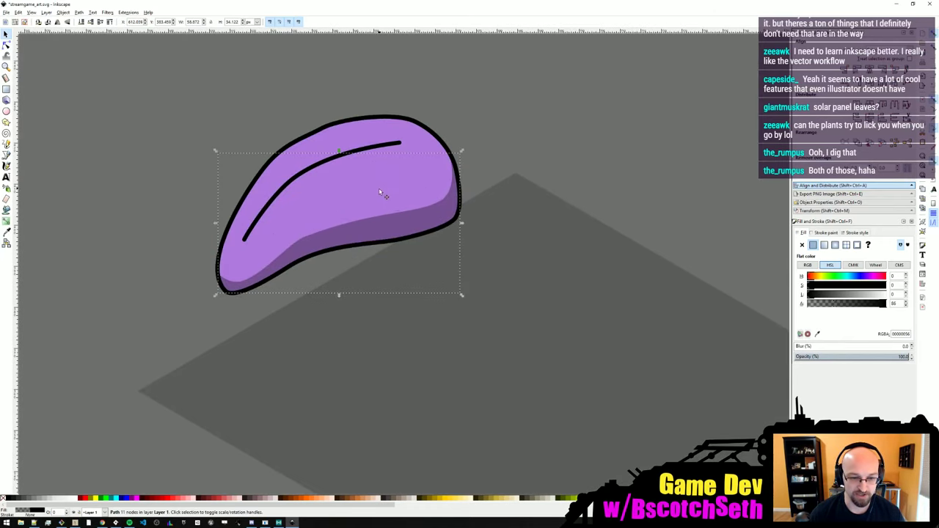
{"action": "key", "text": "ctrl+z"}
{"action": "key", "text": "ctrl+z"}
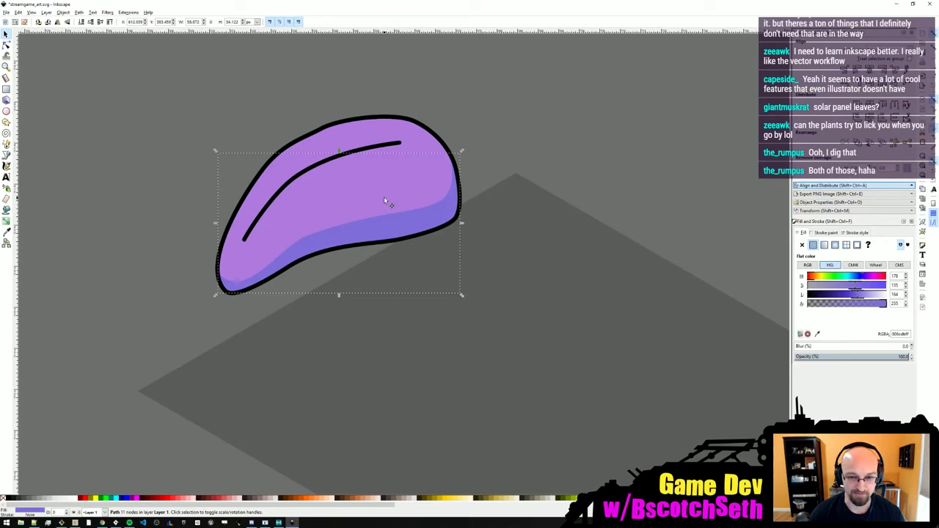
- Reshape the shading band's lower-left tip by adjusting its nodes and handles to smooth the inner edge
{"action": "left_click", "coordinate": [6, 44]}
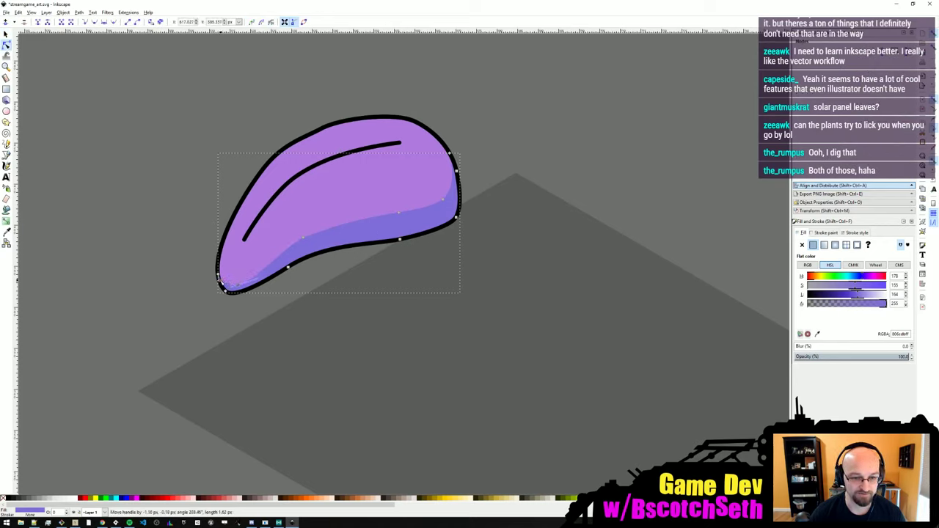
{"action": "left_click", "coordinate": [218, 272]}
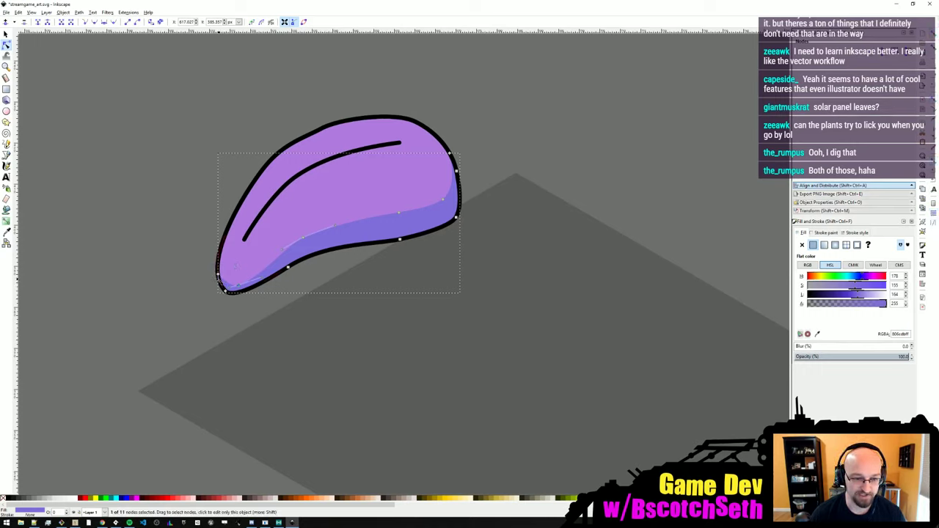
{"action": "left_click", "coordinate": [283, 353]}
{"action": "left_click", "coordinate": [248, 284]}
{"action": "left_click", "coordinate": [238, 285]}
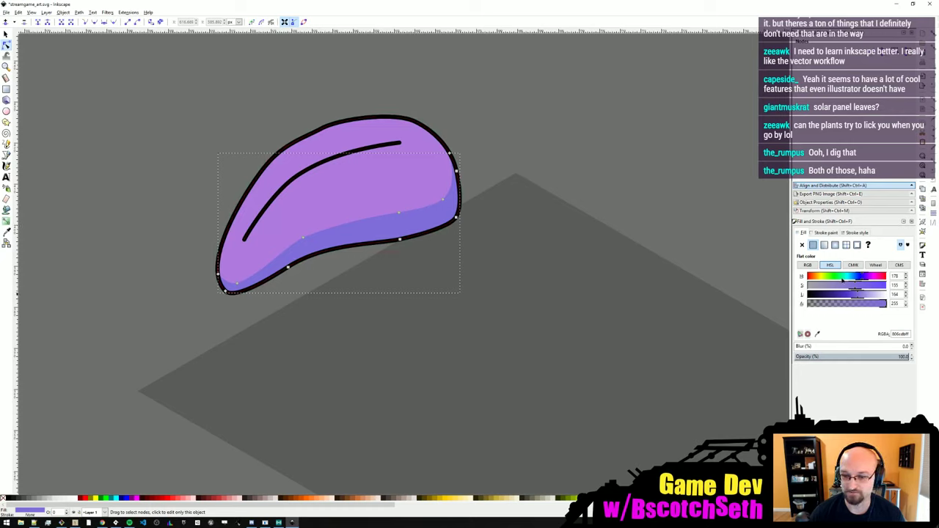
- Try a bluer hue of 172 on the shading band, and undo the hue changes
{"action": "left_click", "coordinate": [843, 279]}
{"action": "left_click_drag", "start_coordinate": [844, 279], "coordinate": [860, 279]}
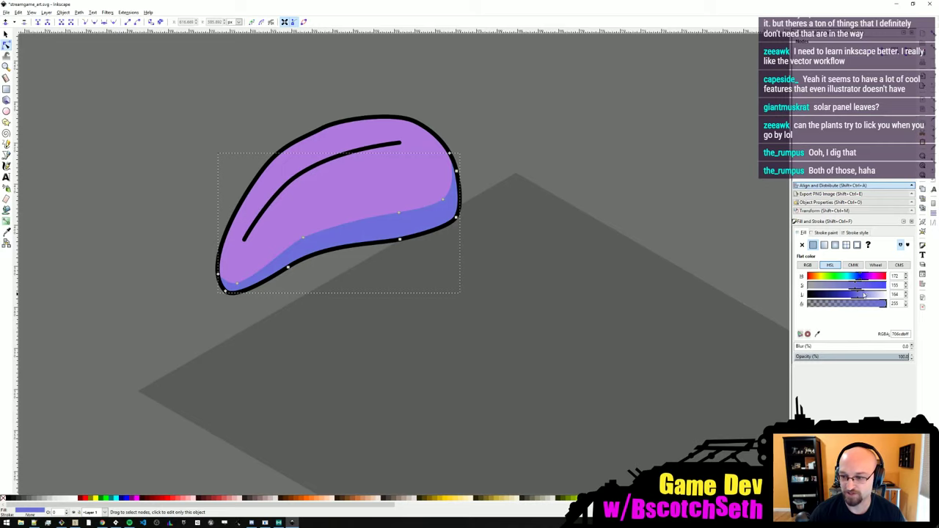
{"action": "key", "text": "ctrl+z"}
{"action": "key", "text": "ctrl+z"}
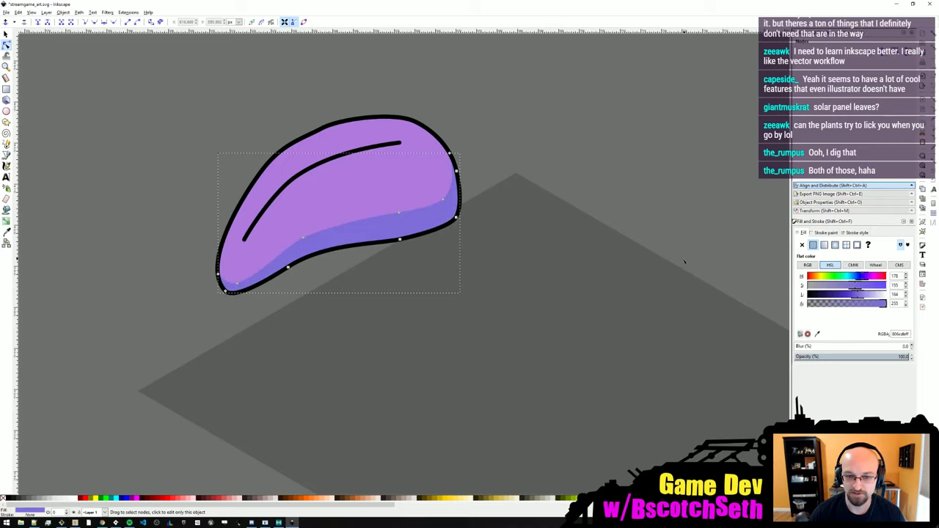
{"action": "left_click", "coordinate": [547, 266]}
{"action": "left_click", "coordinate": [402, 205]}
{"action": "left_click", "coordinate": [396, 227]}
- Try to outline a slim inner shape around the leaf's centre line with two freehand curves, and undo them
{"action": "middle_click_drag", "start_coordinate": [390, 253], "coordinate": [399, 293]}
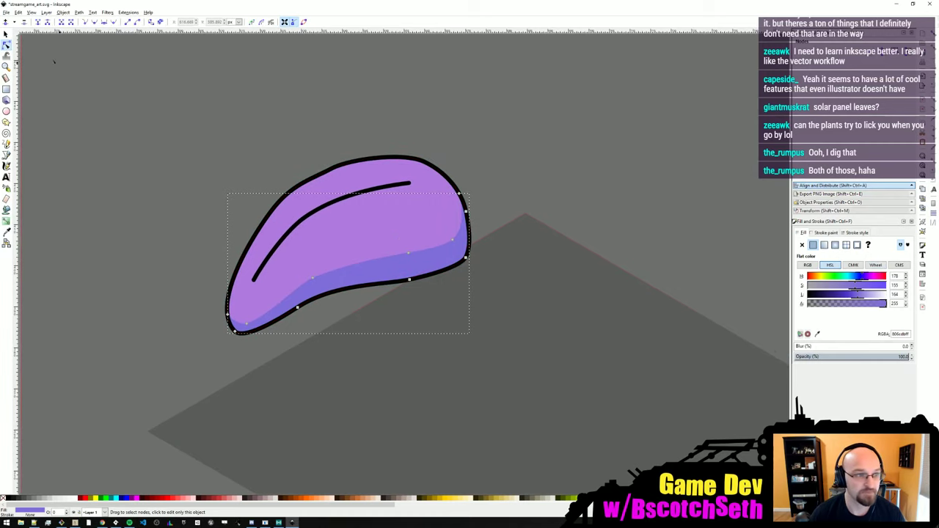
{"action": "left_click", "coordinate": [7, 144]}
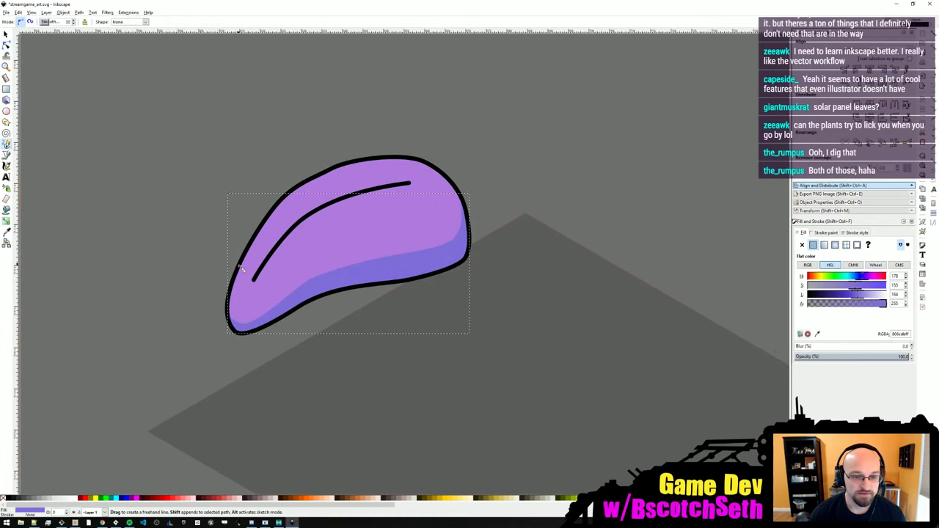
{"action": "mouse_move", "coordinate": [255, 280]}
{"action": "left_mouse_down"}
{"action": "mouse_move", "coordinate": [281, 233]}
{"action": "mouse_move", "coordinate": [314, 208]}
{"action": "mouse_move", "coordinate": [414, 183]}
{"action": "left_mouse_up"}
{"action": "left_click", "coordinate": [6, 44]}
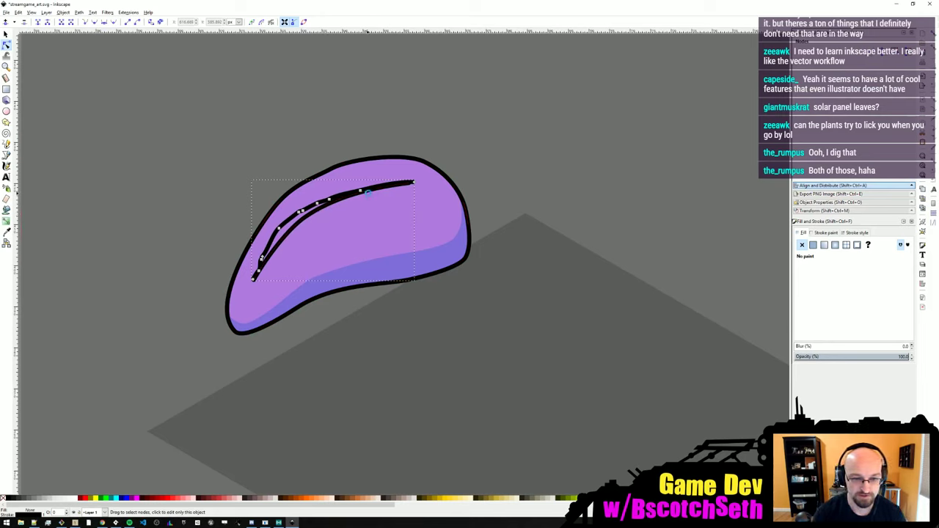
{"action": "key", "text": "ctrl+l"}
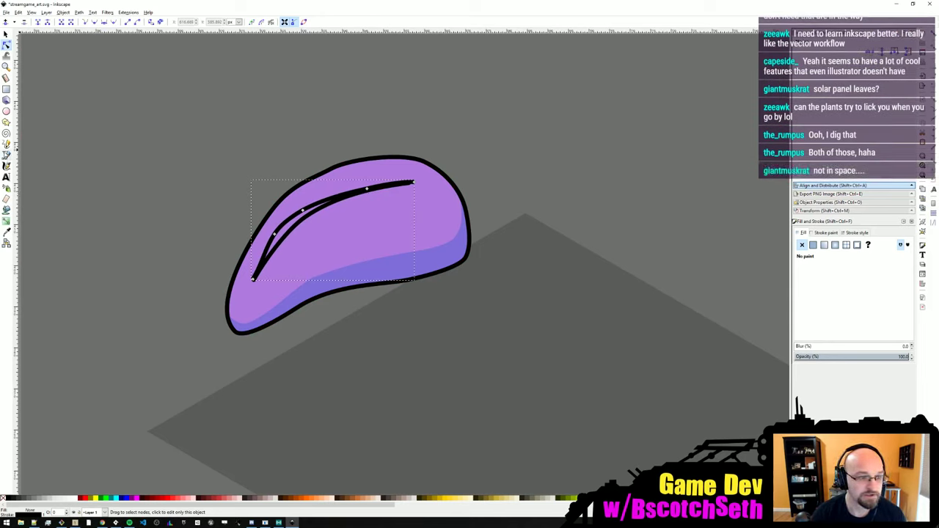
{"action": "left_click", "coordinate": [6, 143]}
{"action": "left_click_drag", "start_coordinate": [419, 188], "coordinate": [255, 280]}
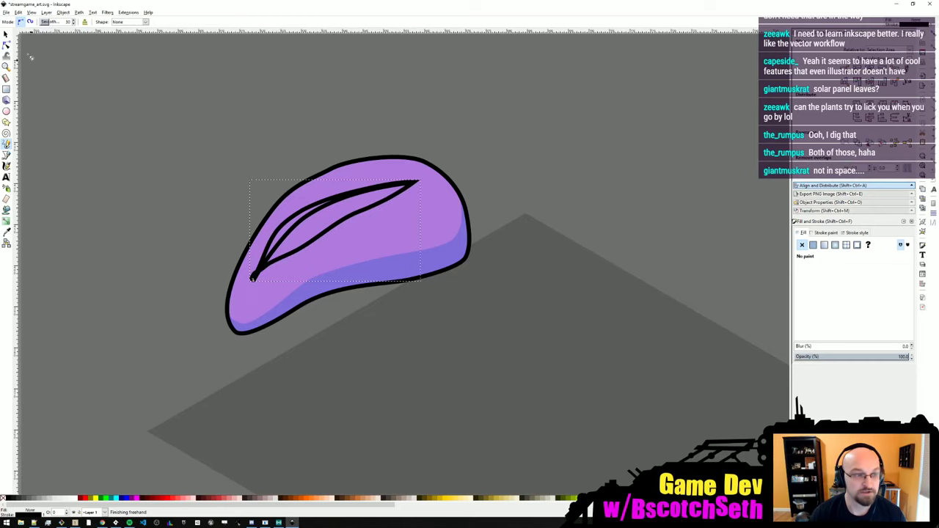
{"action": "left_click", "coordinate": [6, 34]}
{"action": "key", "text": "ctrl+z"}
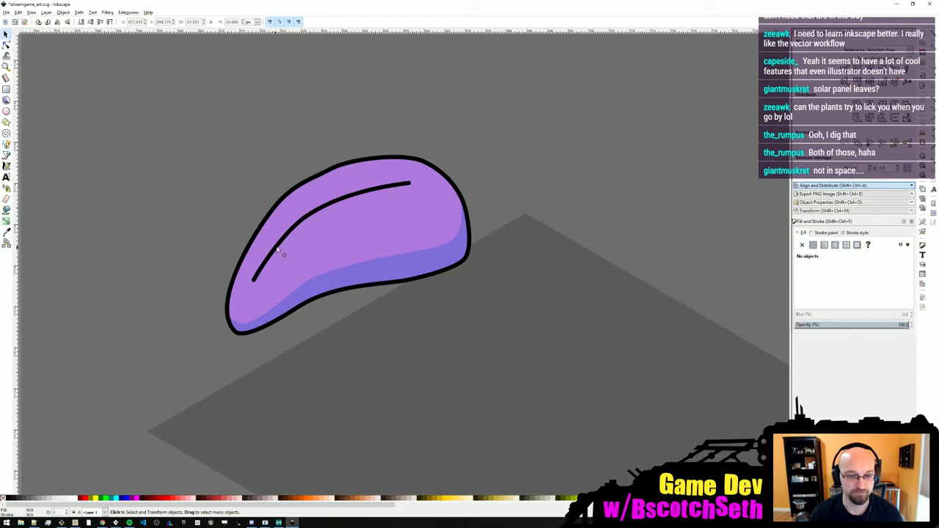
- Select three of the purple leaf's parts and group them
{"action": "middle_click_drag", "start_coordinate": [358, 278], "coordinate": [331, 293]}
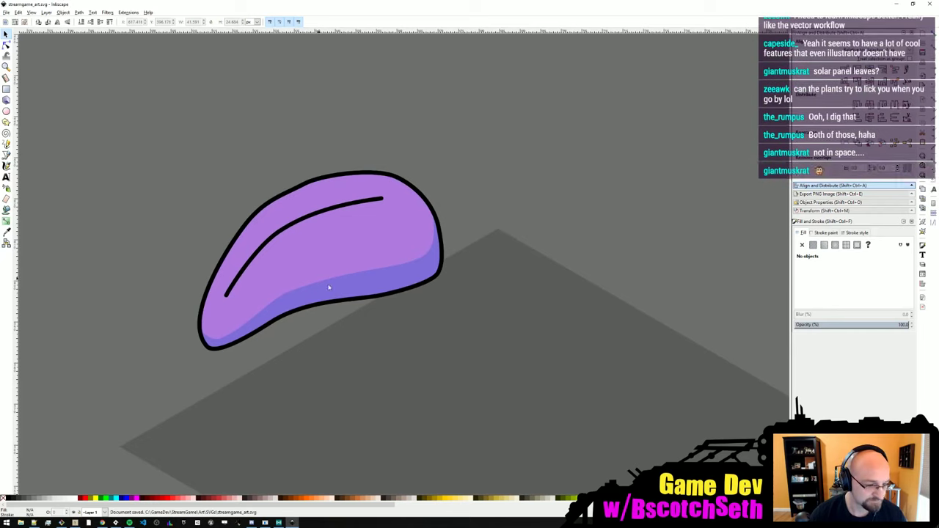
{"action": "left_click", "coordinate": [285, 230]}
{"action": "left_click", "coordinate": [312, 215], "text": "shift"}
{"action": "left_click", "coordinate": [312, 213], "text": "shift"}
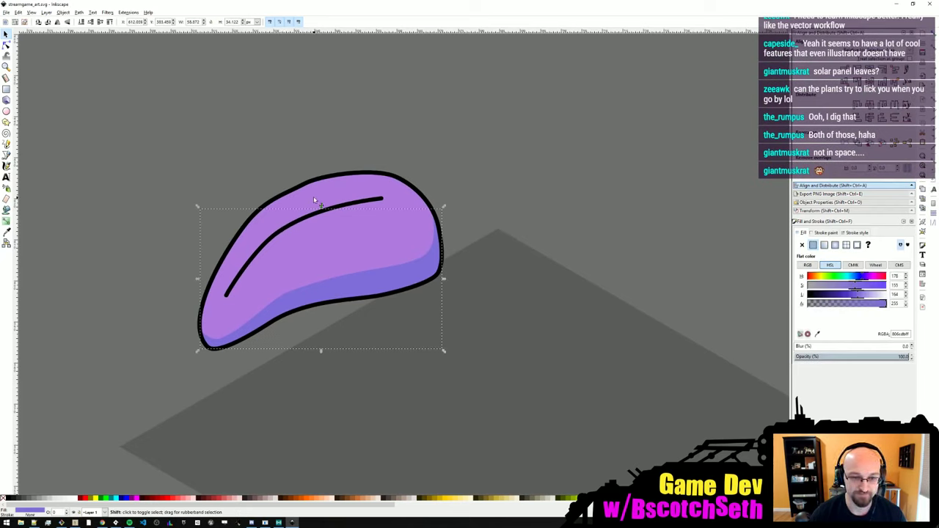
{"action": "left_click", "coordinate": [314, 196], "text": "shift"}
{"action": "left_click", "coordinate": [315, 218], "text": "shift"}
{"action": "key", "text": "ctrl+g"}
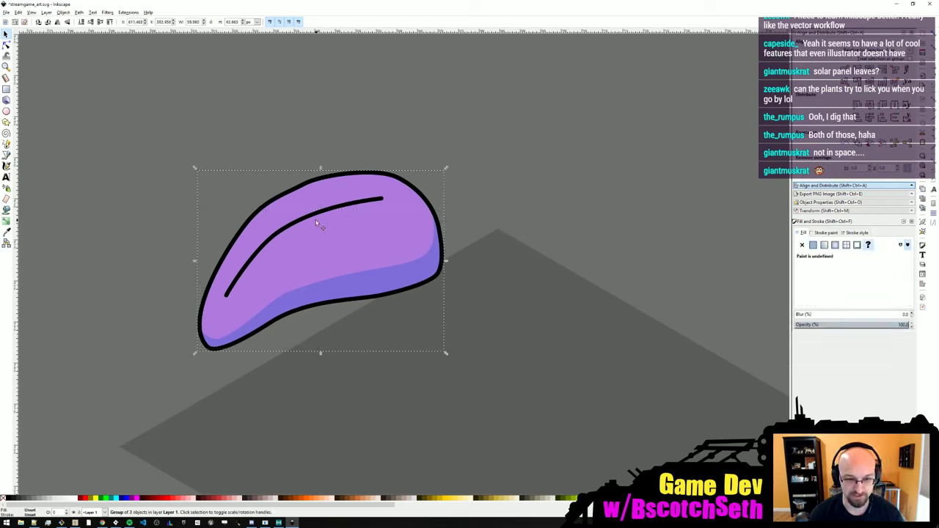
- Try moving a copy of the leaf to its right, and delete it
{"action": "left_click_drag", "start_coordinate": [321, 273], "coordinate": [484, 269]}
{"action": "key", "text": "Delete"}
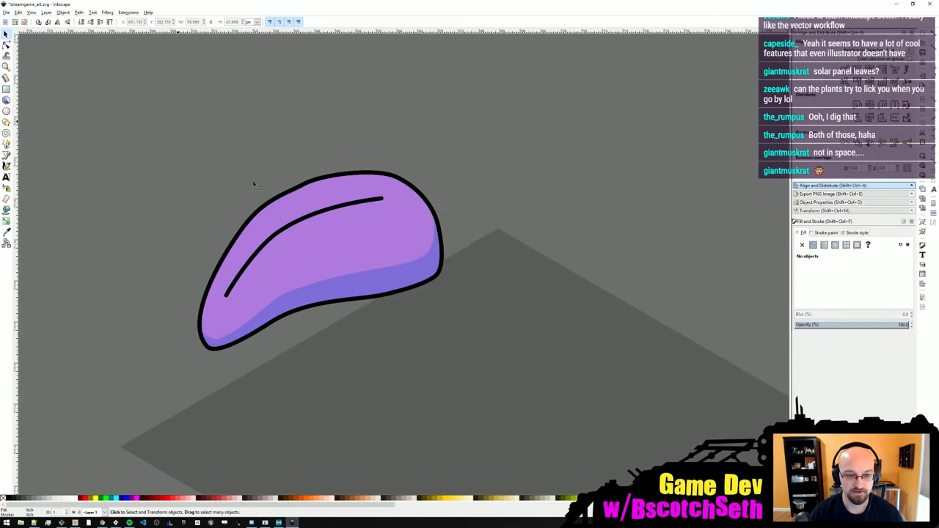
{"action": "left_click_drag", "start_coordinate": [253, 185], "coordinate": [427, 308]}
{"action": "key", "text": "ctrl+z"}
- Duplicate the complete leaf and place the copy directly to its right above the isometric base
{"action": "scroll", "coordinate": [226, 224], "scroll_direction": "down", "scroll_amount": 4}
{"action": "scroll", "coordinate": [226, 223], "scroll_direction": "down", "scroll_amount": 3, "text": "ctrl"}
{"action": "left_click_drag", "start_coordinate": [136, 159], "coordinate": [359, 271]}
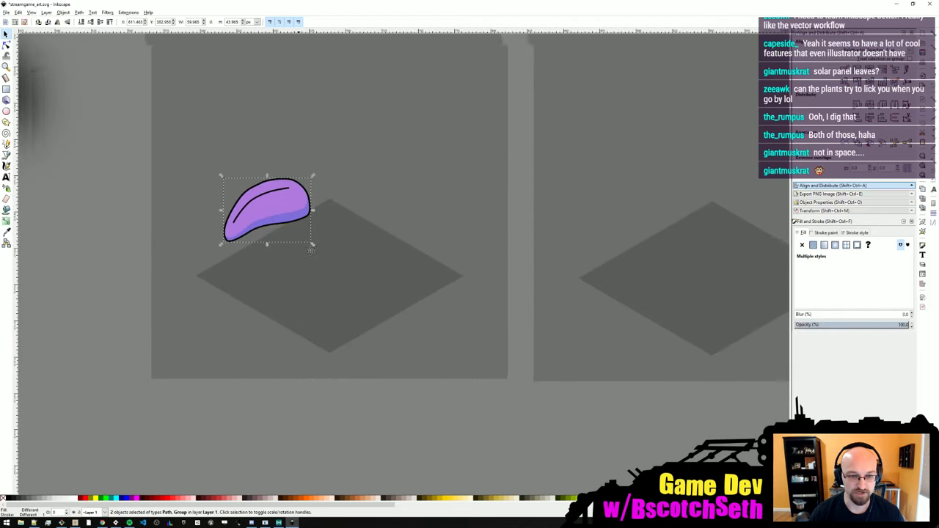
{"action": "middle_click_drag", "start_coordinate": [296, 238], "coordinate": [347, 295]}
{"action": "key", "text": "ctrl+d"}
{"action": "left_click_drag", "start_coordinate": [330, 260], "coordinate": [417, 257]}
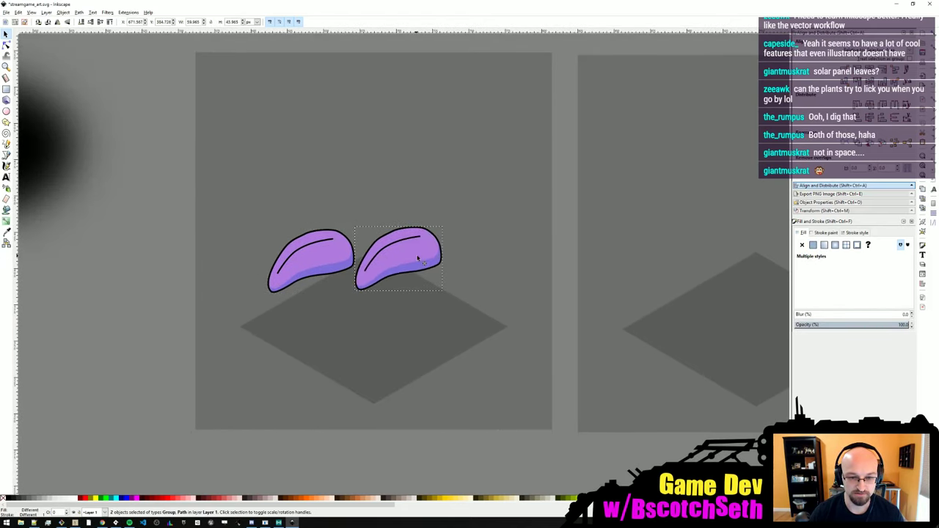
- Try a 2 px stroke width on the original leaf's outline against the thinner copy, and undo the change
{"action": "left_click", "coordinate": [313, 242]}
{"action": "scroll", "coordinate": [312, 242], "scroll_direction": "up", "scroll_amount": 2, "text": "ctrl"}
{"action": "left_click", "coordinate": [314, 245], "text": "ctrl"}
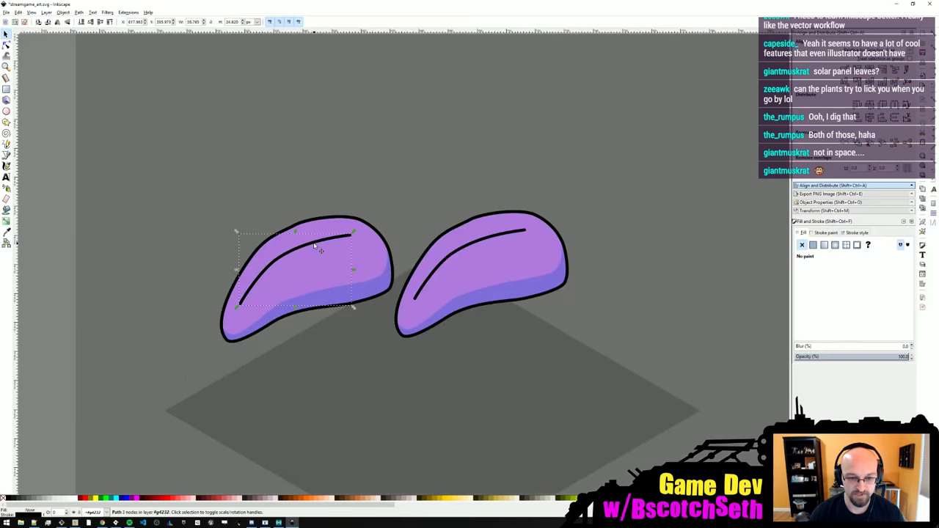
{"action": "left_click", "coordinate": [338, 228]}
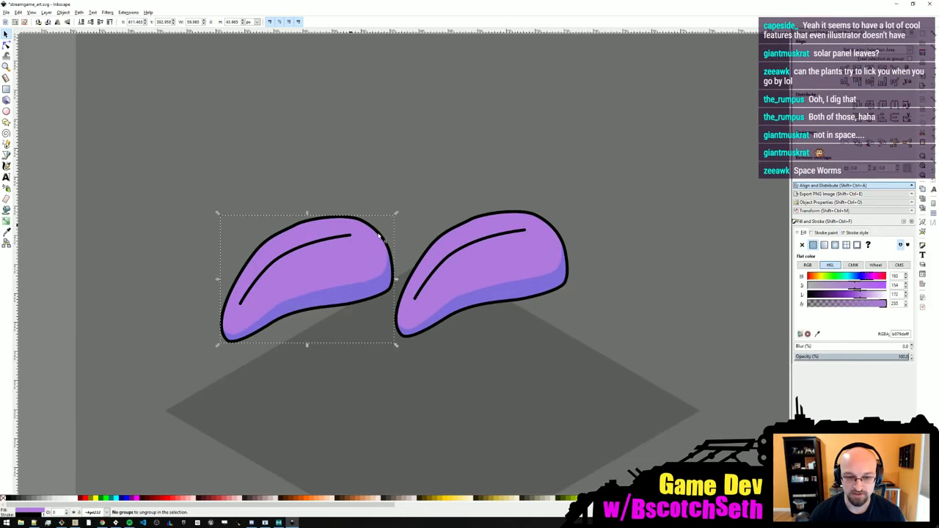
{"action": "left_click", "coordinate": [483, 254]}
{"action": "left_click", "coordinate": [344, 264]}
{"action": "left_click", "coordinate": [855, 233]}
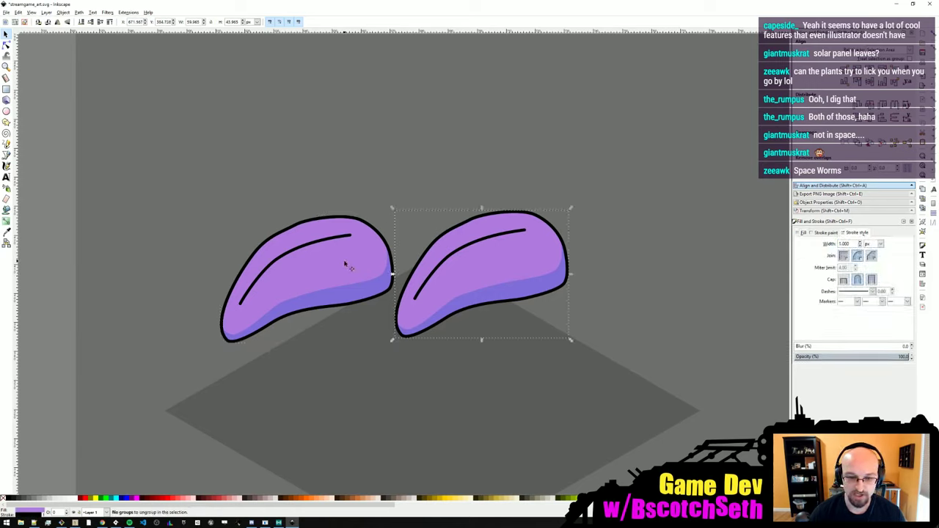
{"action": "left_click", "coordinate": [352, 283]}
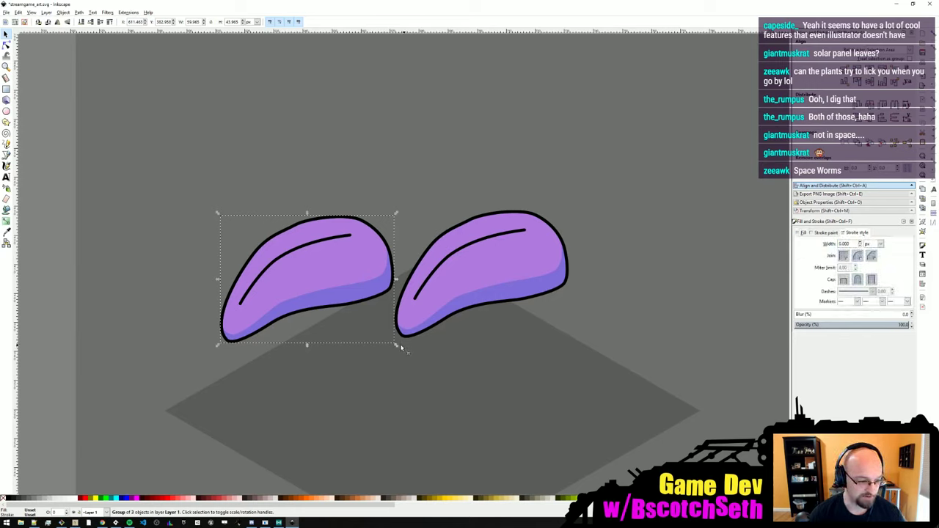
{"action": "left_click", "coordinate": [379, 300], "text": "ctrl"}
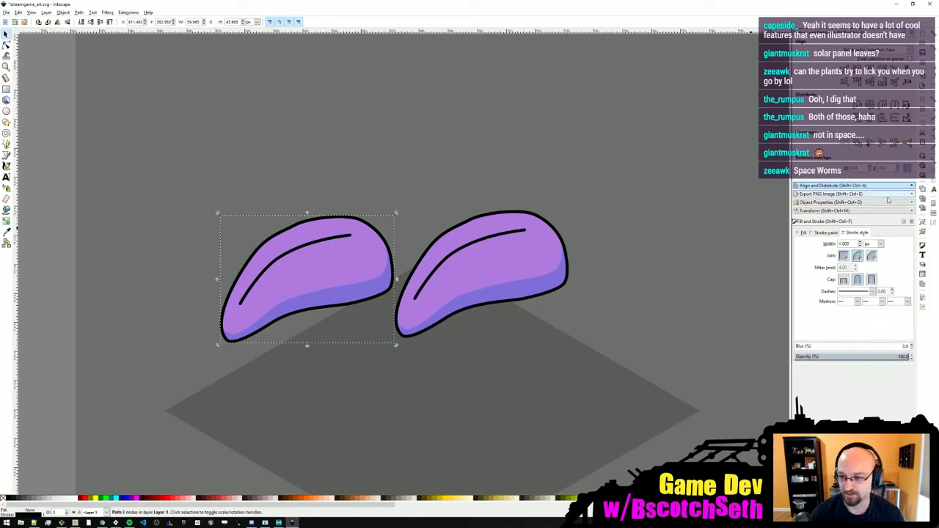
{"action": "type", "text": "3"}
{"action": "key", "text": "Return"}
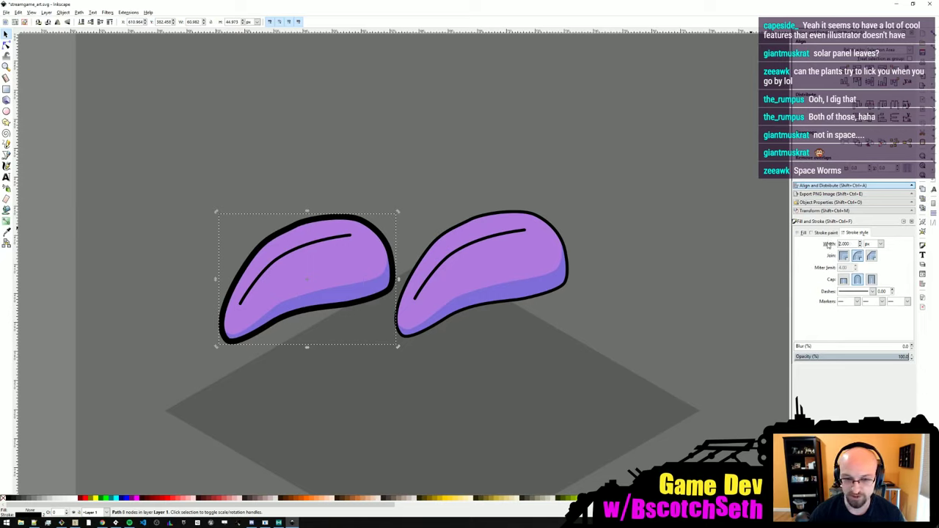
{"action": "left_click", "coordinate": [566, 269]}
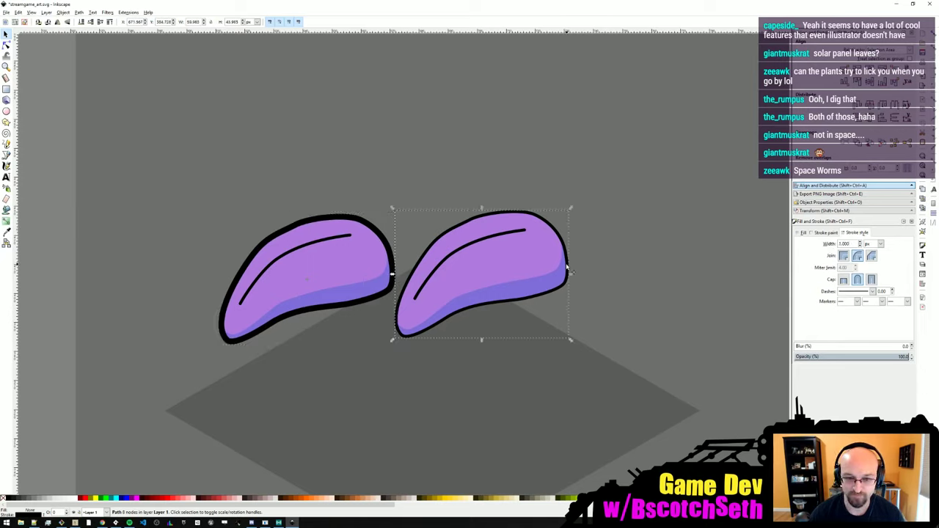
{"action": "left_click", "coordinate": [395, 266]}
{"action": "key", "text": "ctrl+z"}
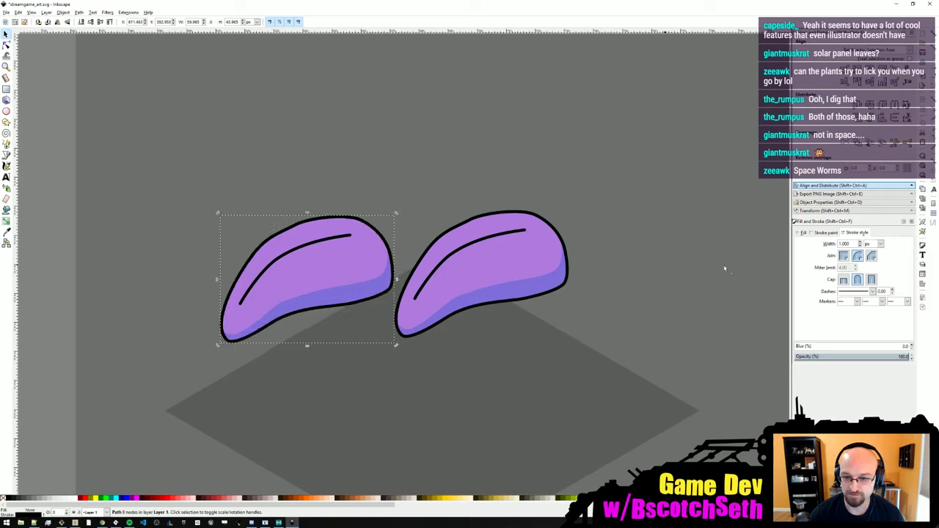
- Set the original leaf's outline stroke width to 2 px and save the document
{"action": "type", "text": "2"}
{"action": "key", "text": "Return"}
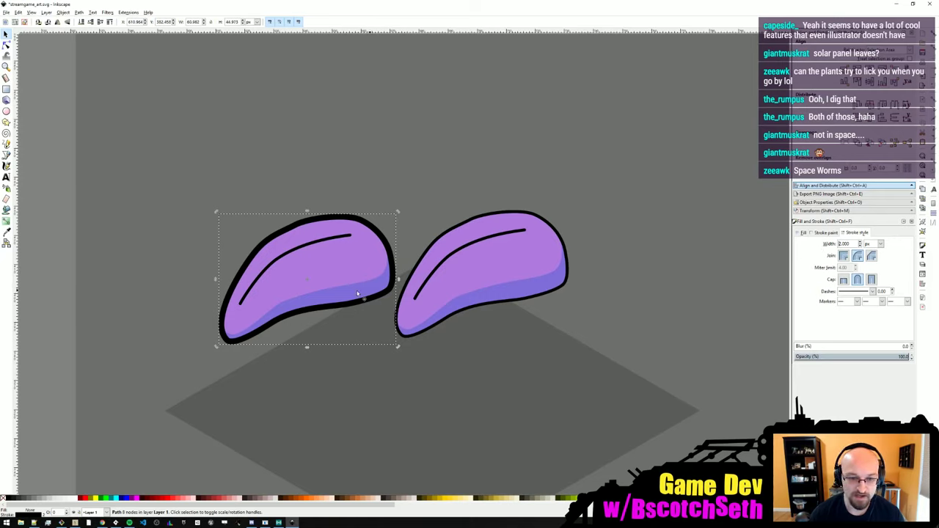
{"action": "scroll", "coordinate": [311, 246], "scroll_direction": "down", "scroll_amount": 3, "text": "ctrl"}
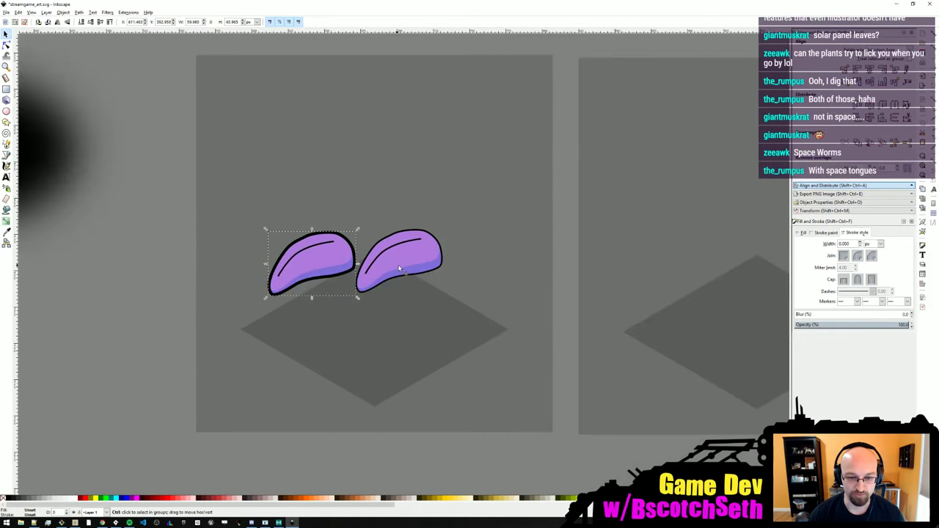
{"action": "key", "text": "ctrl+s"}
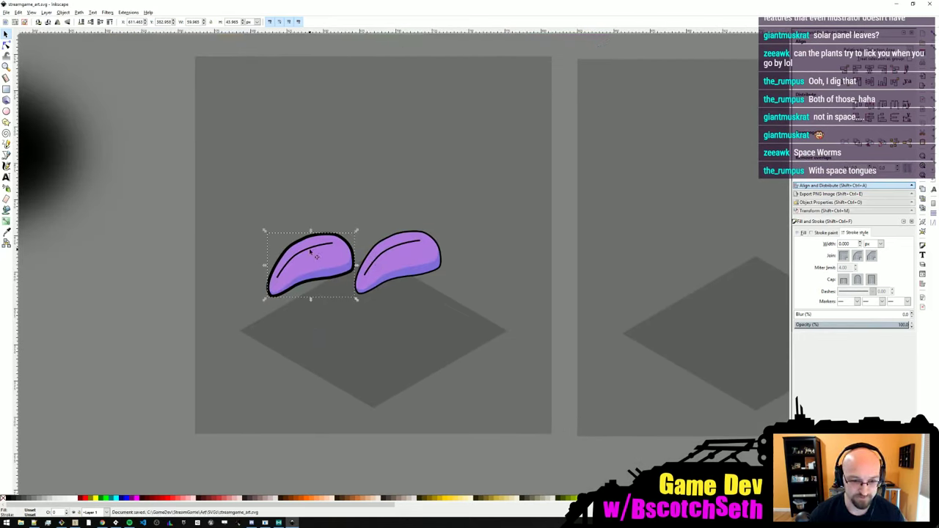
- Ungroup the thick-outlined leaf and delete the thin-outlined copy's shading, centre line, fill and outline
{"action": "scroll", "coordinate": [313, 253], "scroll_direction": "up", "scroll_amount": 2, "text": "ctrl"}
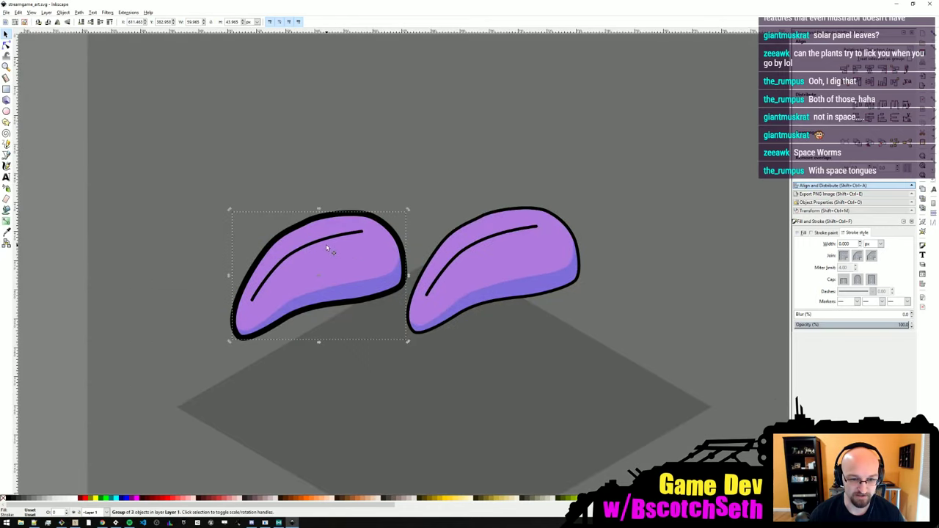
{"action": "key", "text": "ctrl+shift+g"}
{"action": "left_click", "coordinate": [506, 282]}
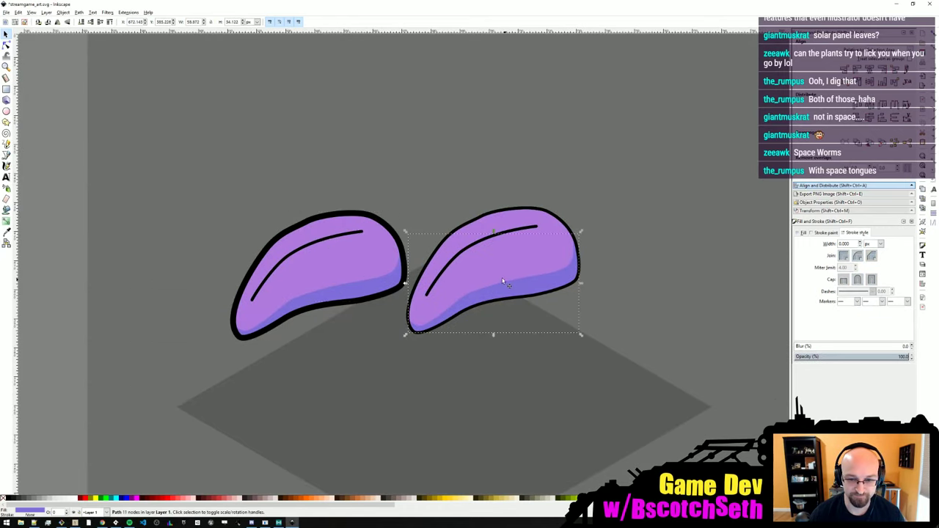
{"action": "key", "text": "Delete"}
{"action": "left_click", "coordinate": [486, 239]}
{"action": "key", "text": "Delete"}
{"action": "left_click", "coordinate": [500, 265]}
{"action": "key", "text": "Delete"}
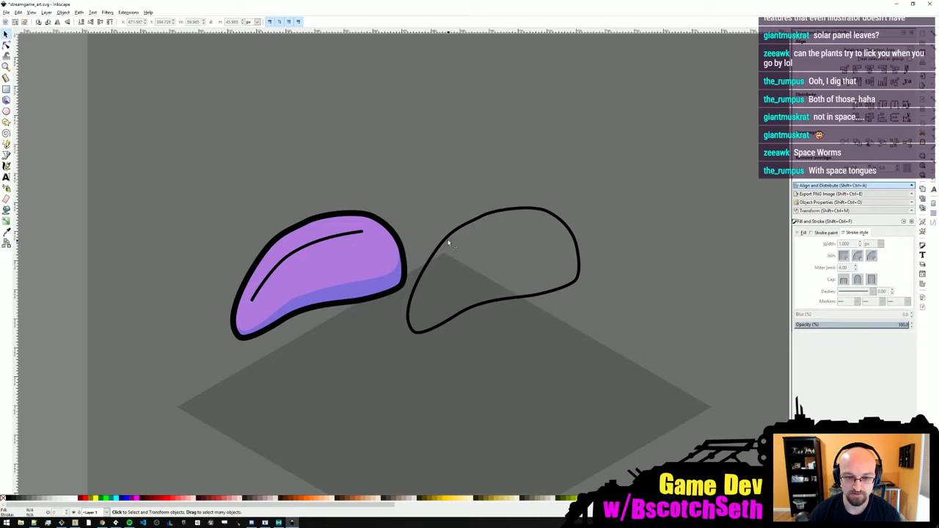
{"action": "left_click", "coordinate": [449, 242]}
{"action": "key", "text": "Delete"}
- Try the shading band's colour as the centre line's stroke, darkened to a lightness of 127
{"action": "left_click", "coordinate": [325, 239]}
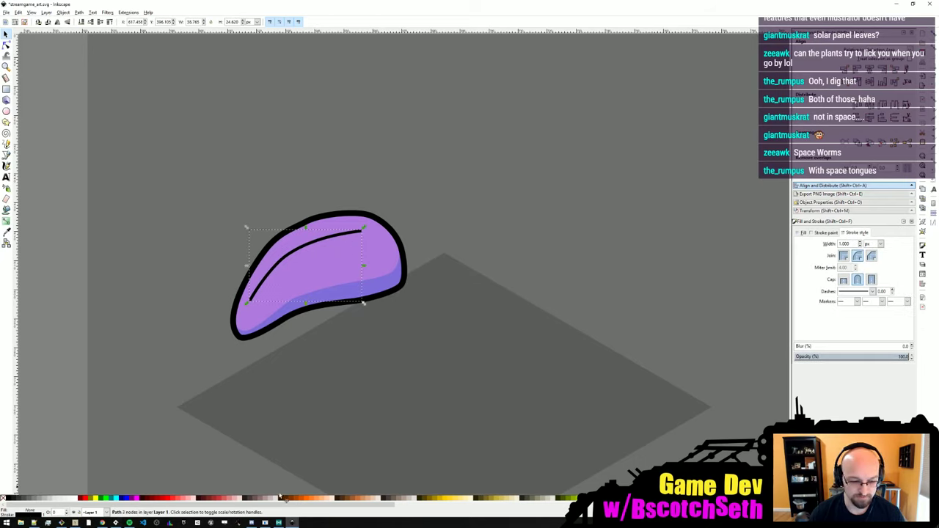
{"action": "left_click", "coordinate": [7, 231]}
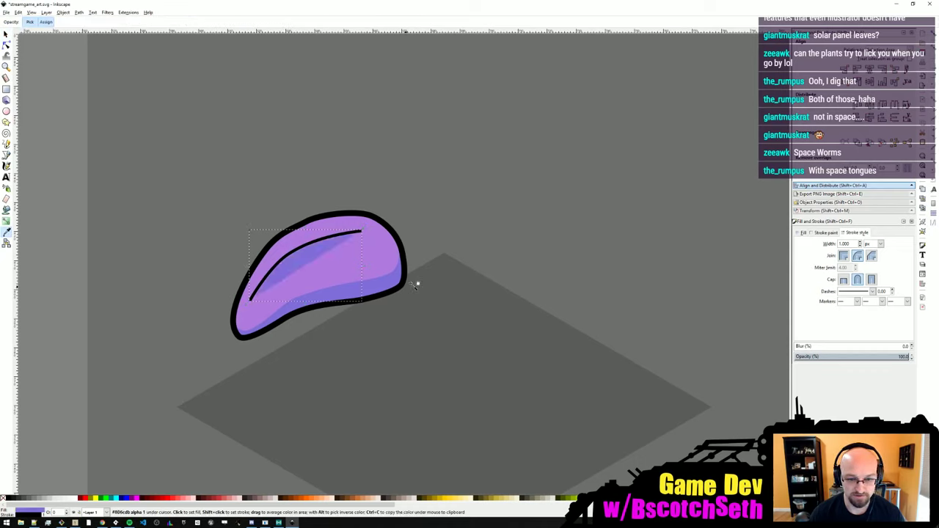
{"action": "left_click", "coordinate": [386, 287], "text": "shift"}
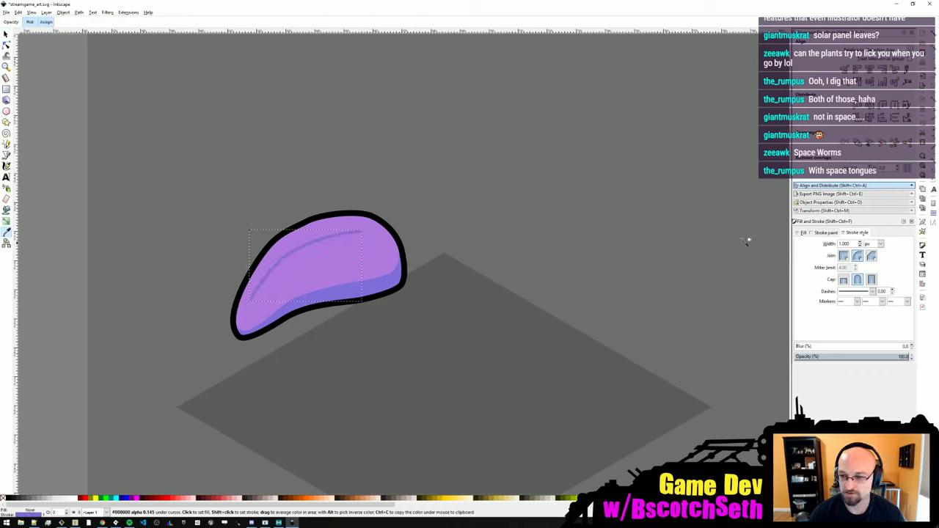
{"action": "left_click", "coordinate": [816, 233]}
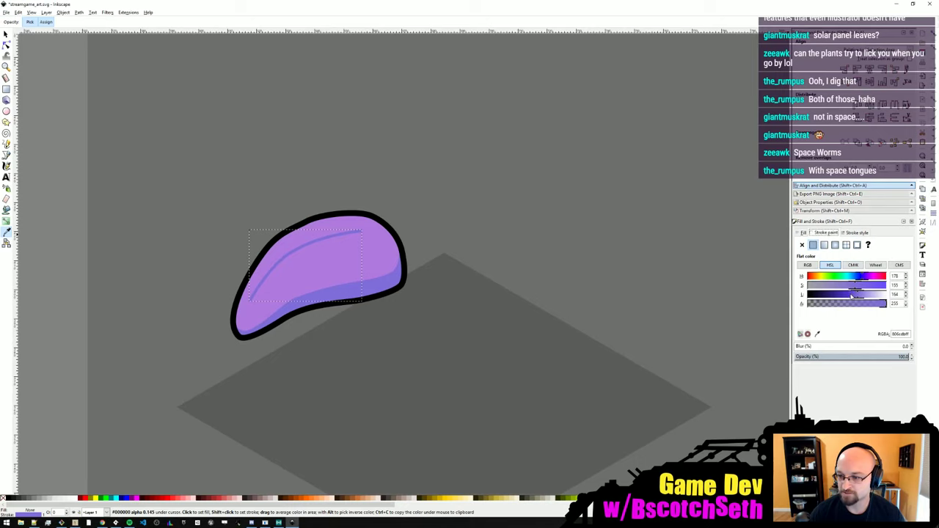
{"action": "left_click", "coordinate": [852, 294]}
{"action": "left_click_drag", "start_coordinate": [853, 296], "coordinate": [847, 297]}
{"action": "key", "text": "s"}
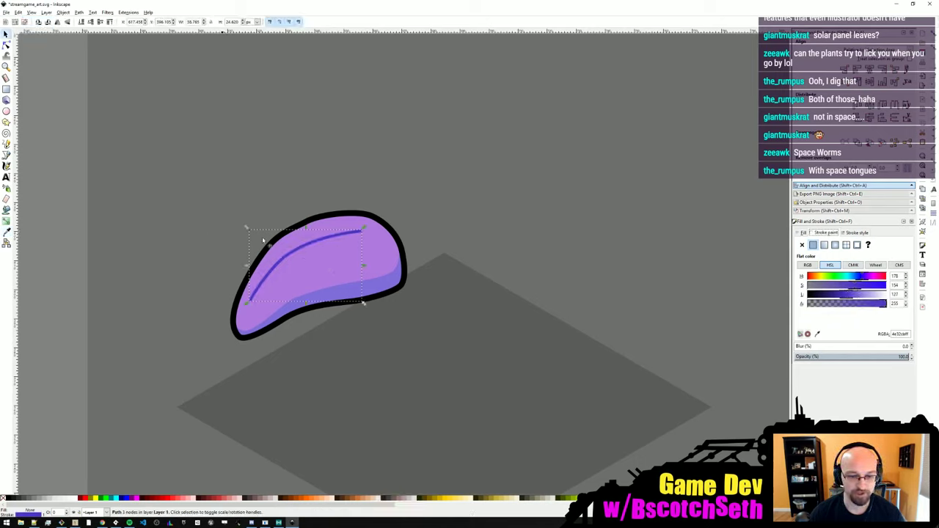
- Give the centre line's stroke the leaf body's purple, darkened to a lightness of 136
{"action": "left_click", "coordinate": [6, 232]}
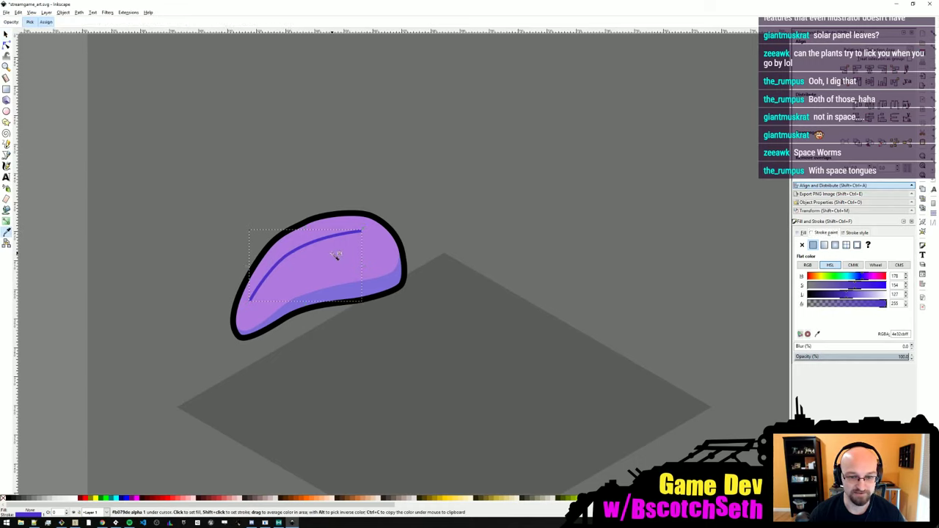
{"action": "left_click", "coordinate": [281, 257], "text": "shift"}
{"action": "left_click_drag", "start_coordinate": [857, 294], "coordinate": [851, 295]}
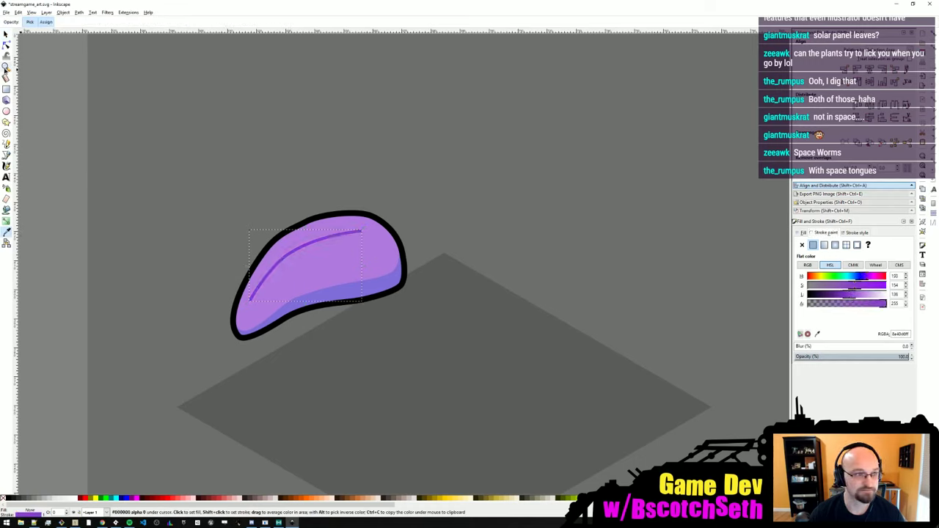
{"action": "left_click", "coordinate": [6, 67]}
{"action": "left_click", "coordinate": [15, 22]}
{"action": "left_click", "coordinate": [15, 23]}
- Select all four parts of the leaf and group them into one object
{"action": "left_click", "coordinate": [7, 34]}
{"action": "left_click", "coordinate": [350, 248]}
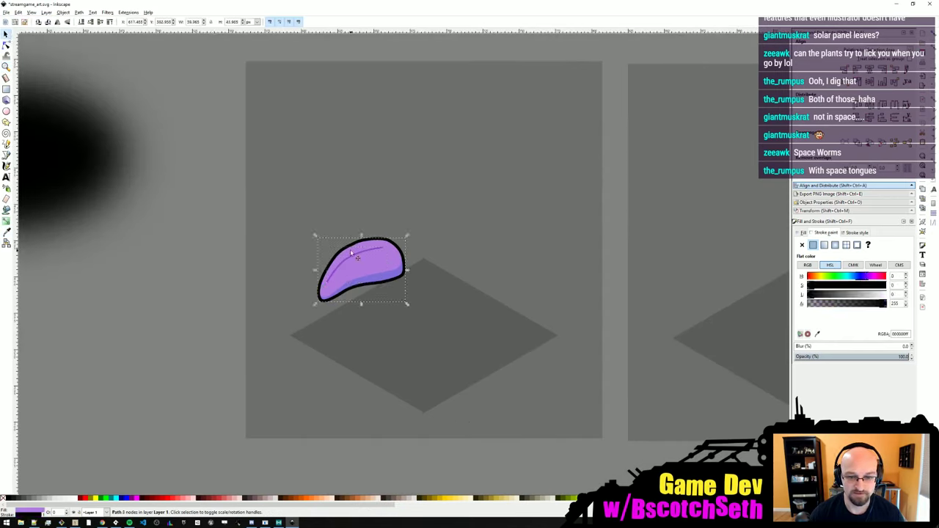
{"action": "left_click", "coordinate": [355, 247], "text": "shift"}
{"action": "left_click", "coordinate": [360, 252], "text": "shift"}
{"action": "left_click_drag", "start_coordinate": [179, 211], "coordinate": [447, 325]}
{"action": "key", "text": "ctrl+g"}
- Duplicate the leaf group to the right, mirror it horizontally, and duplicate the mirrored leaf as an overlapping third leaf
{"action": "left_click_drag", "start_coordinate": [372, 267], "coordinate": [462, 273]}
{"action": "key", "text": "ctrl+d"}
{"action": "left_click", "coordinate": [64, 22]}
{"action": "left_click", "coordinate": [485, 262]}
{"action": "key", "text": "ctrl+d"}
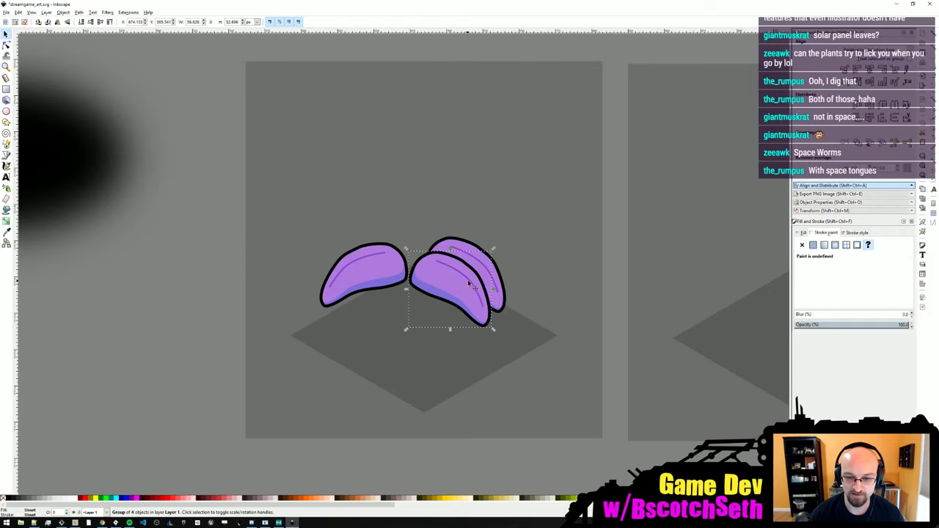
- Rotate the third leaf to hang down at the front, and place a rotated copy of it behind as a back leaf
{"action": "left_click_drag", "start_coordinate": [494, 251], "coordinate": [494, 272]}
{"action": "left_click_drag", "start_coordinate": [438, 277], "coordinate": [428, 281]}
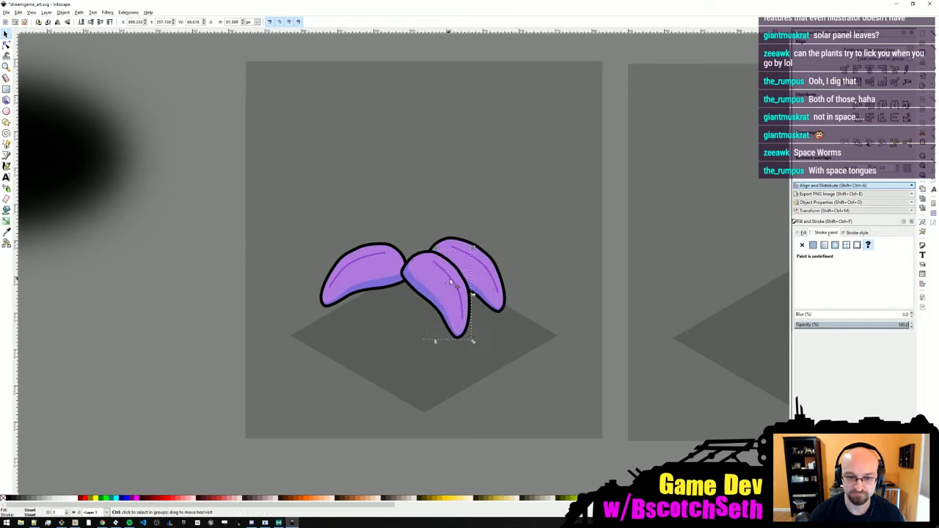
{"action": "key", "text": "ctrl+d"}
{"action": "left_click_drag", "start_coordinate": [472, 251], "coordinate": [409, 247]}
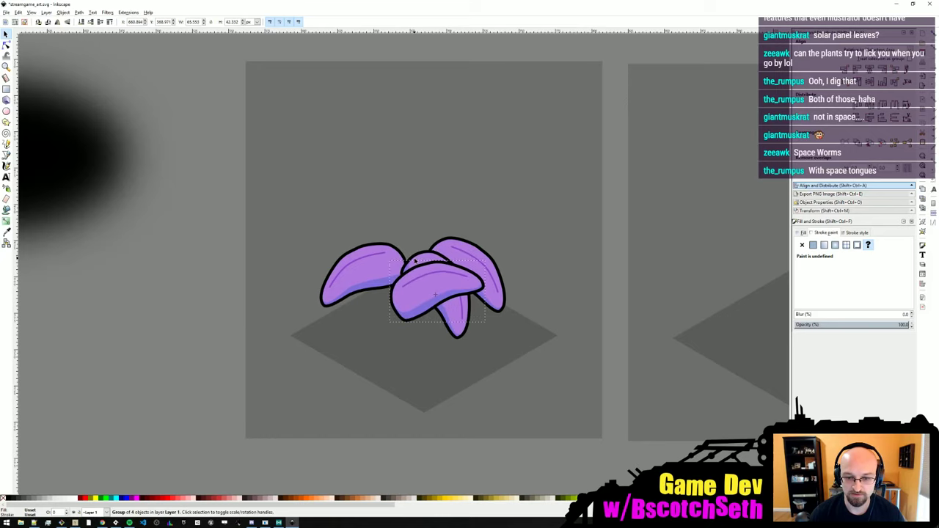
{"action": "left_click_drag", "start_coordinate": [439, 287], "coordinate": [417, 247]}
{"action": "key", "text": "Page_Down"}
- Duplicate and horizontally mirror the back leaf, place the copy behind the others as the fifth leaf, and save the document
{"action": "key", "text": "ctrl+d"}
{"action": "left_click", "coordinate": [57, 23]}
{"action": "key", "text": "Page_Down"}
{"action": "key", "text": "Page_Down"}
{"action": "left_click", "coordinate": [386, 260]}
{"action": "left_click", "coordinate": [385, 261]}
{"action": "left_click", "coordinate": [173, 220]}
{"action": "middle_click_drag", "start_coordinate": [308, 259], "coordinate": [253, 237]}
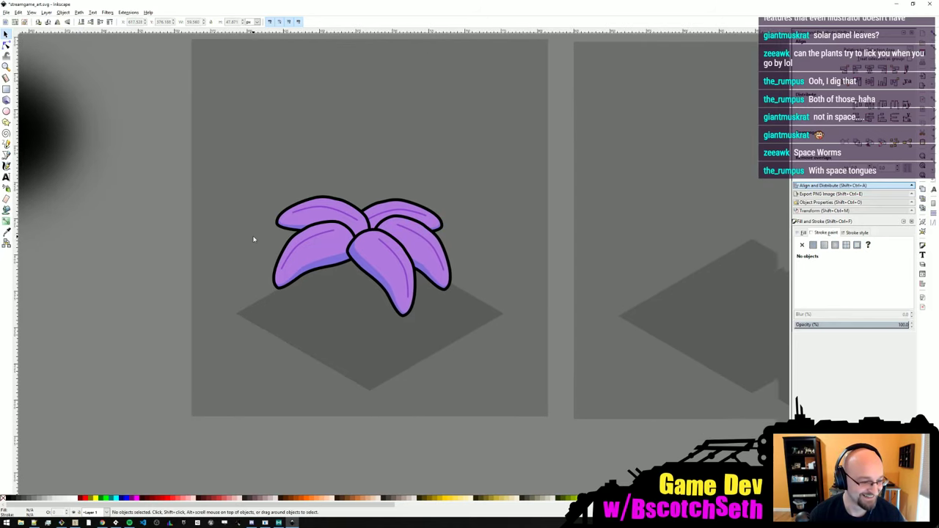
{"action": "key", "text": "ctrl+s"}
- Draw an ellipse over the point where the leaves meet and give it a black outline
{"action": "scroll", "coordinate": [337, 266], "scroll_direction": "up", "scroll_amount": 2, "text": "ctrl"}
{"action": "middle_click_drag", "start_coordinate": [204, 166], "coordinate": [221, 161]}
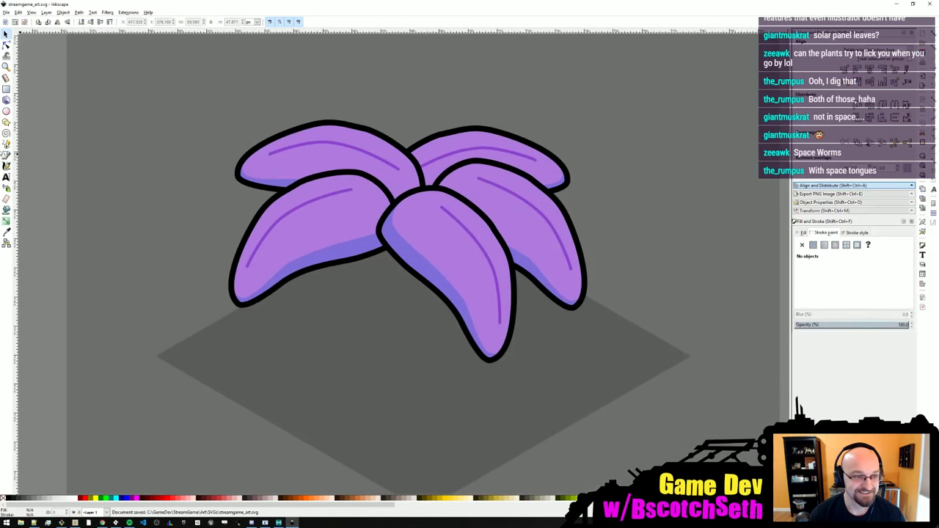
{"action": "key", "text": "e"}
{"action": "left_click_drag", "start_coordinate": [361, 151], "coordinate": [451, 221]}
{"action": "left_click", "coordinate": [6, 35]}
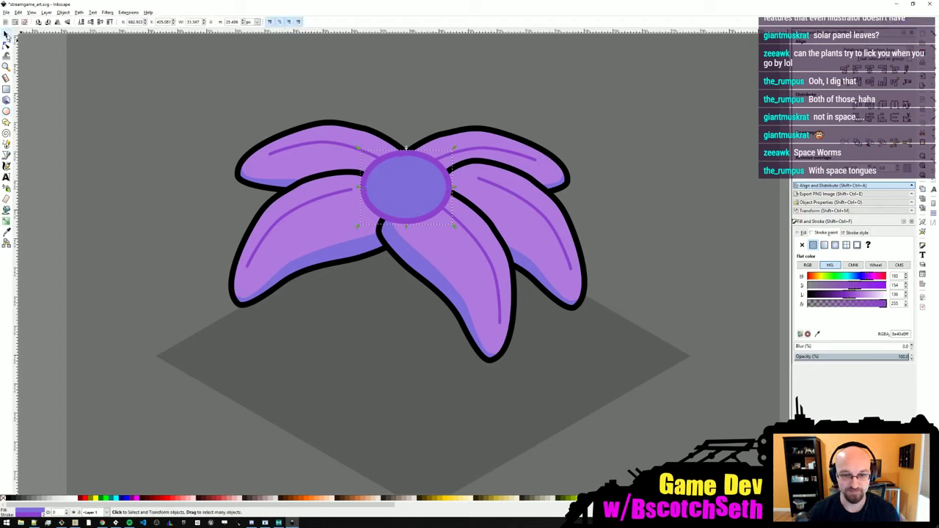
{"action": "left_click", "coordinate": [8, 498], "text": "shift"}
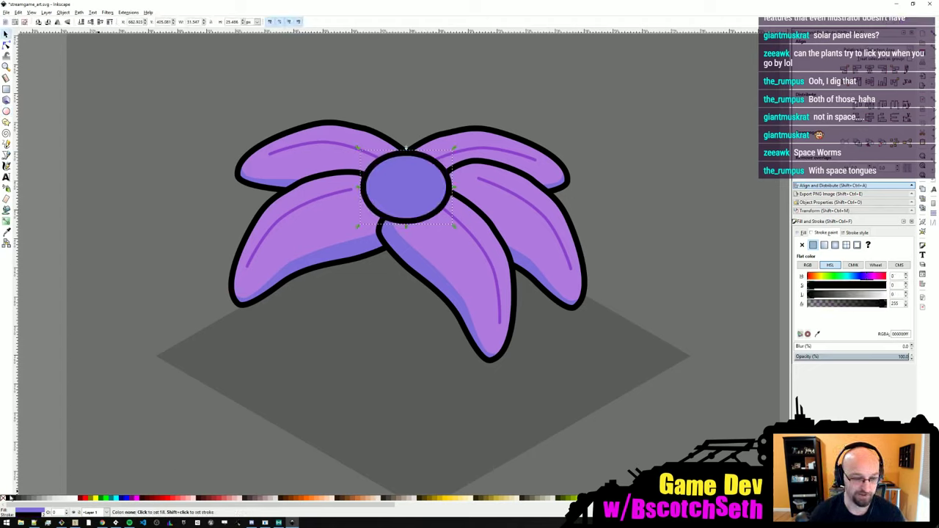
- Nudge the centre ellipse slightly upward and lower it in the stacking order behind the three front leaves
{"action": "left_click", "coordinate": [439, 159]}
{"action": "left_click_drag", "start_coordinate": [408, 195], "coordinate": [409, 191]}
{"action": "key", "text": "Page_Down"}
{"action": "key", "text": "Page_Down"}
{"action": "key", "text": "Page_Down"}
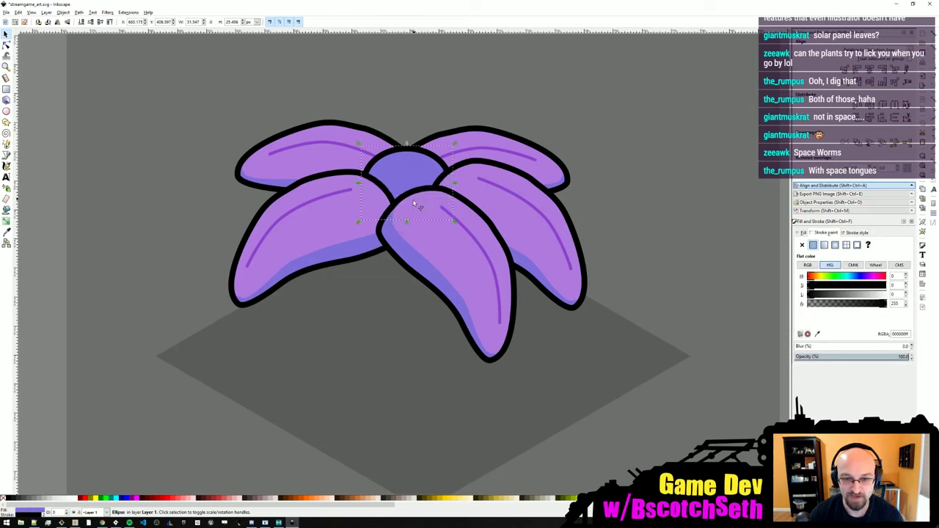
- Fill the centre ellipse with bright yellow and enlarge it slightly
{"action": "left_click", "coordinate": [95, 499]}
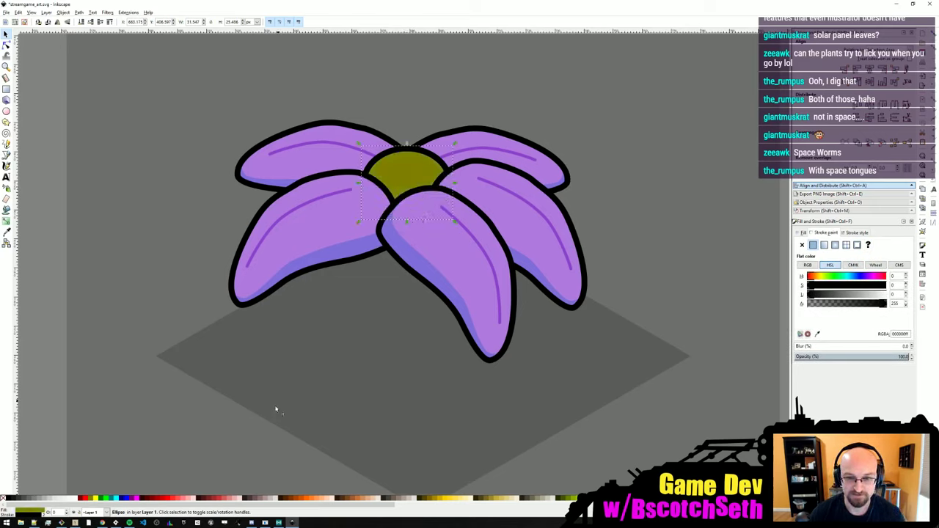
{"action": "left_click", "coordinate": [95, 499]}
{"action": "middle_click_drag", "start_coordinate": [424, 238], "coordinate": [403, 287]}
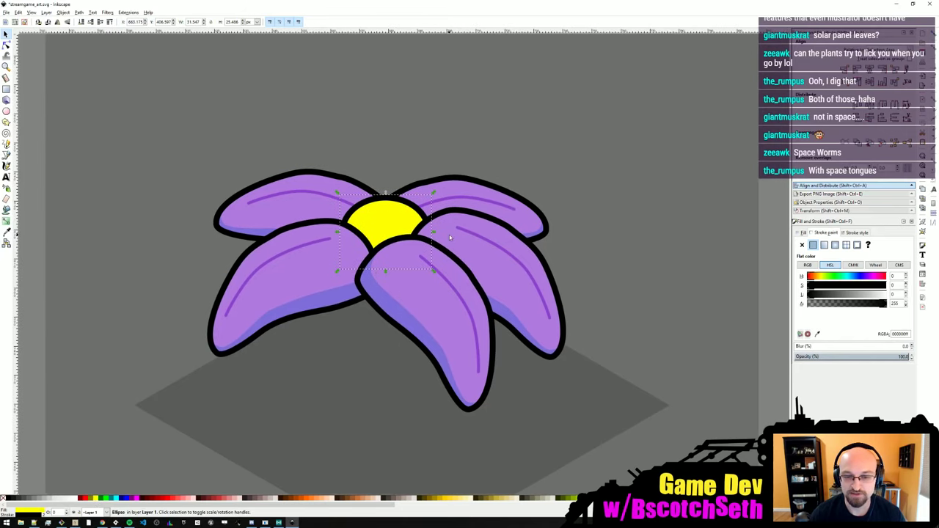
{"action": "scroll", "coordinate": [450, 237], "scroll_direction": "up", "scroll_amount": 1}
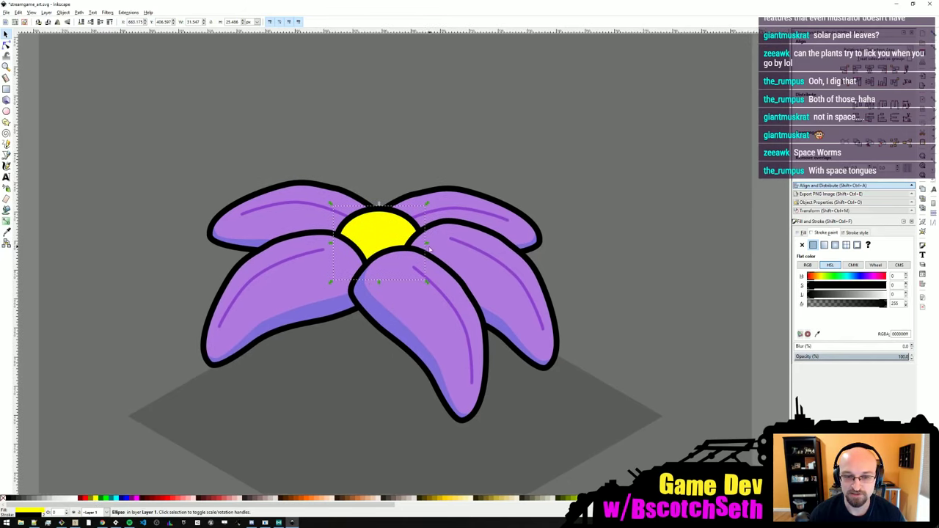
{"action": "mouse_move", "coordinate": [427, 204]}
{"action": "left_mouse_down", "text": "ctrl"}
{"action": "mouse_move", "coordinate": [435, 195]}
{"action": "mouse_move", "coordinate": [396, 212]}
{"action": "mouse_move", "coordinate": [446, 198]}
{"action": "left_mouse_up", "text": "ctrl"}
- Shift the centre line inside the back-left leaf's group slightly up and towards the flower's centre
{"action": "double_click", "coordinate": [456, 206]}
{"action": "left_click", "coordinate": [456, 208]}
{"action": "double_click", "coordinate": [303, 205]}
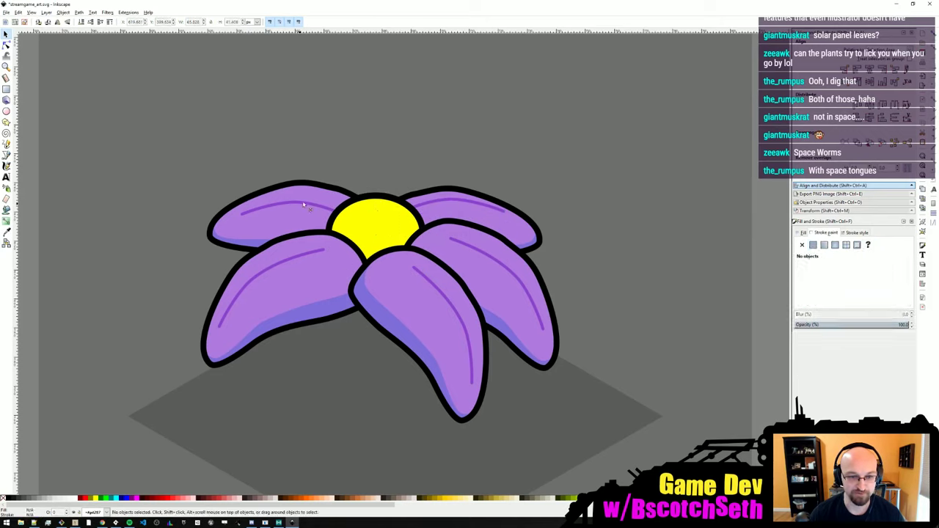
{"action": "left_click_drag", "start_coordinate": [310, 204], "coordinate": [309, 201]}
- Change the centre ellipse's fill to orange with hue 25, saturation 255 and lightness 128, keeping its outline black
{"action": "left_click", "coordinate": [403, 215]}
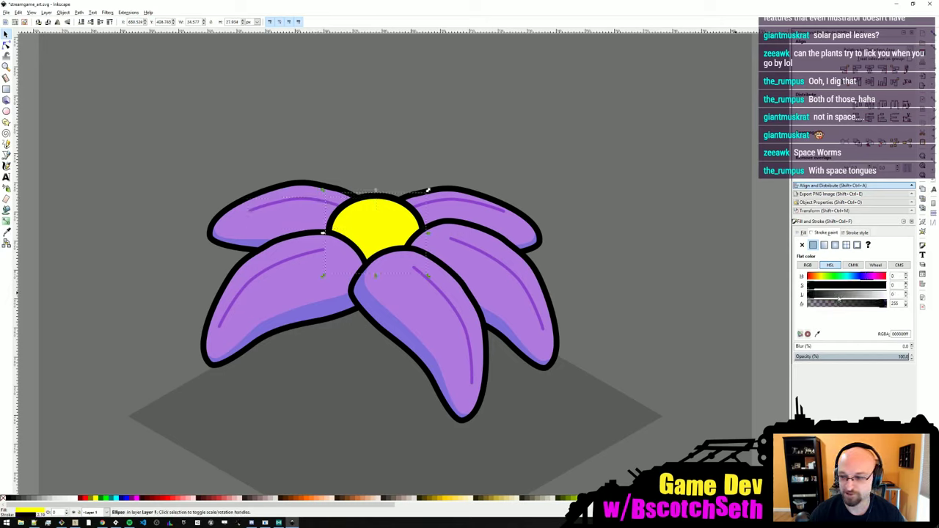
{"action": "mouse_move", "coordinate": [818, 284]}
{"action": "left_mouse_down"}
{"action": "mouse_move", "coordinate": [853, 288]}
{"action": "mouse_move", "coordinate": [829, 298]}
{"action": "mouse_move", "coordinate": [816, 279]}
{"action": "left_mouse_up"}
{"action": "left_click", "coordinate": [803, 232]}
{"action": "key", "text": "ctrl+z"}
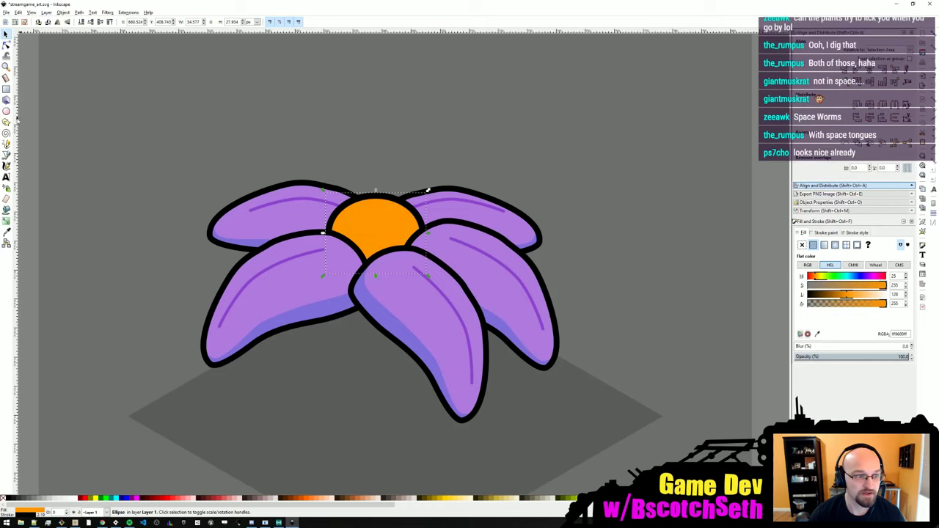
- Save the document and draw a small yellow ellipse without an outline as a highlight on the orange centre
{"action": "key", "text": "e"}
{"action": "key", "text": "ctrl+s"}
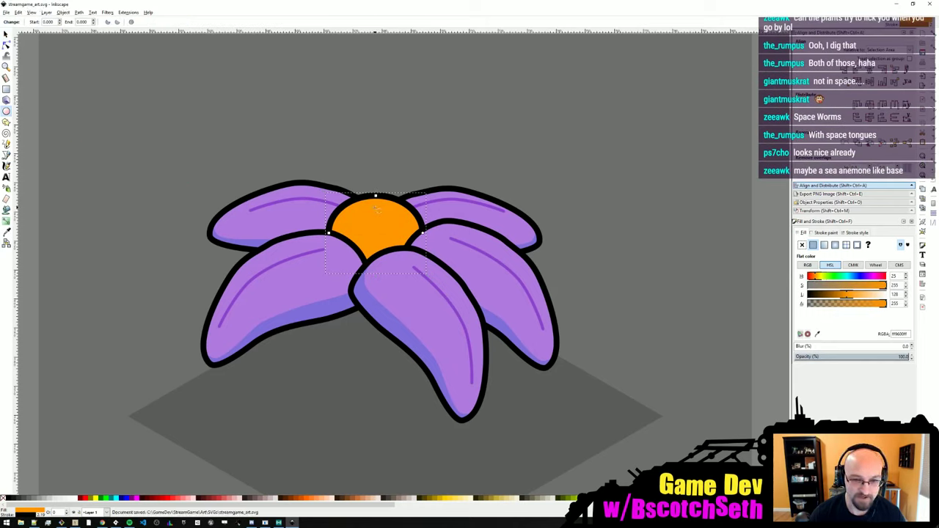
{"action": "left_click_drag", "start_coordinate": [370, 205], "coordinate": [394, 220]}
{"action": "left_click", "coordinate": [3, 498], "text": "shift"}
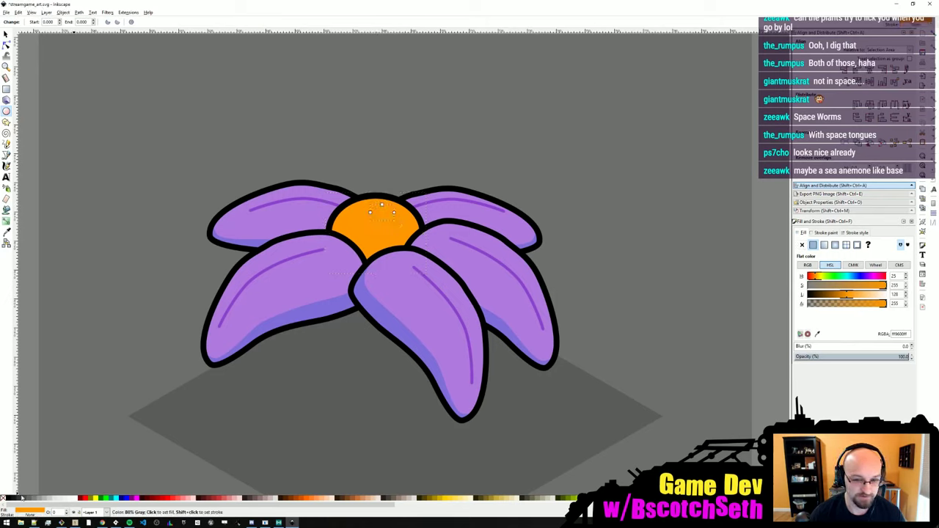
{"action": "left_click", "coordinate": [101, 499]}
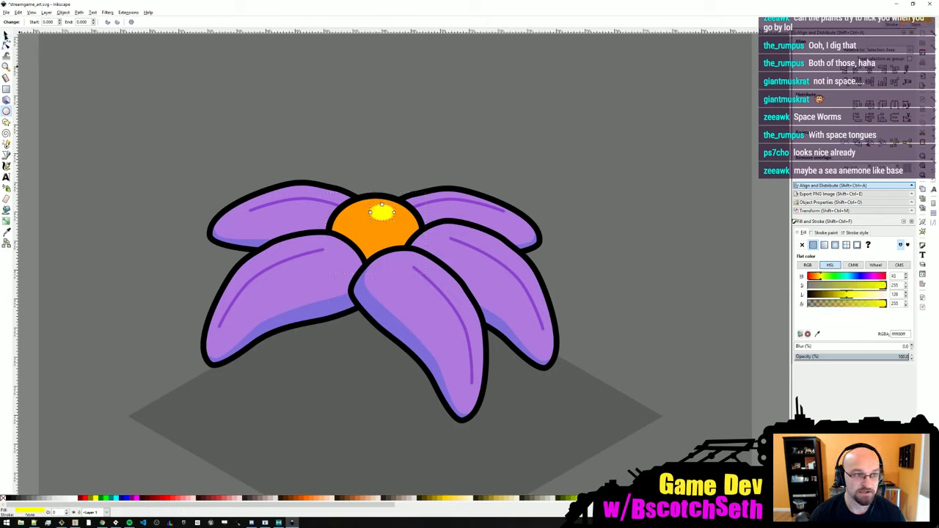
- Make the yellow highlight rounder, add two smaller copies of it beside it on the orange centre, and save the document
{"action": "key", "text": "s"}
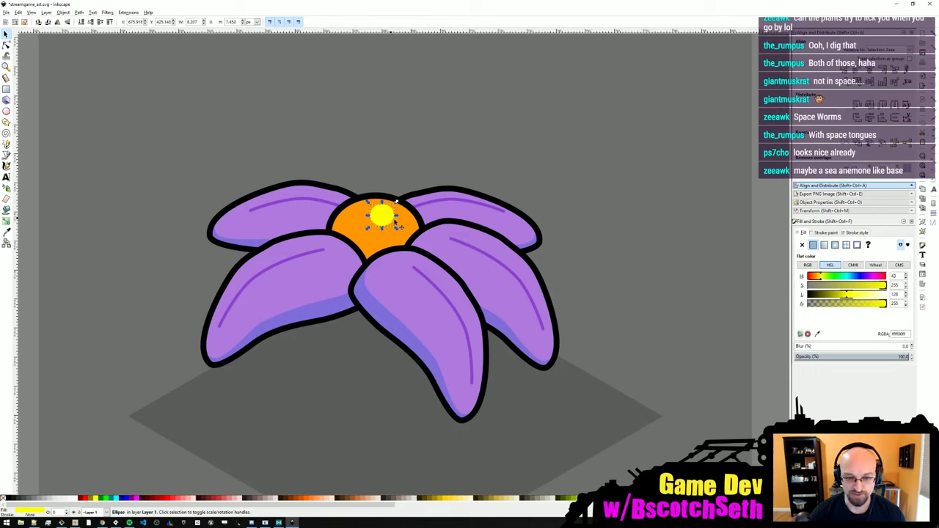
{"action": "left_click_drag", "start_coordinate": [387, 214], "coordinate": [360, 215]}
{"action": "key", "text": "ctrl+d"}
{"action": "key", "text": "ctrl+d"}
{"action": "scroll", "coordinate": [415, 228], "scroll_direction": "down", "scroll_amount": 3, "text": "ctrl"}
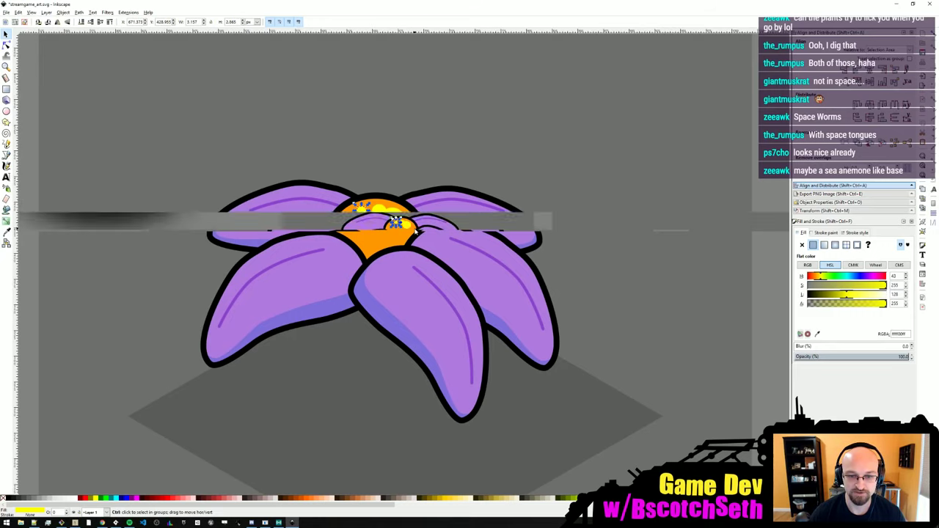
{"action": "key", "text": "ctrl+s"}
- Draw a freehand line across the lower part of the orange centre, following the upper edges of the front leaves
{"action": "left_click", "coordinate": [409, 245]}
{"action": "key", "text": "3"}
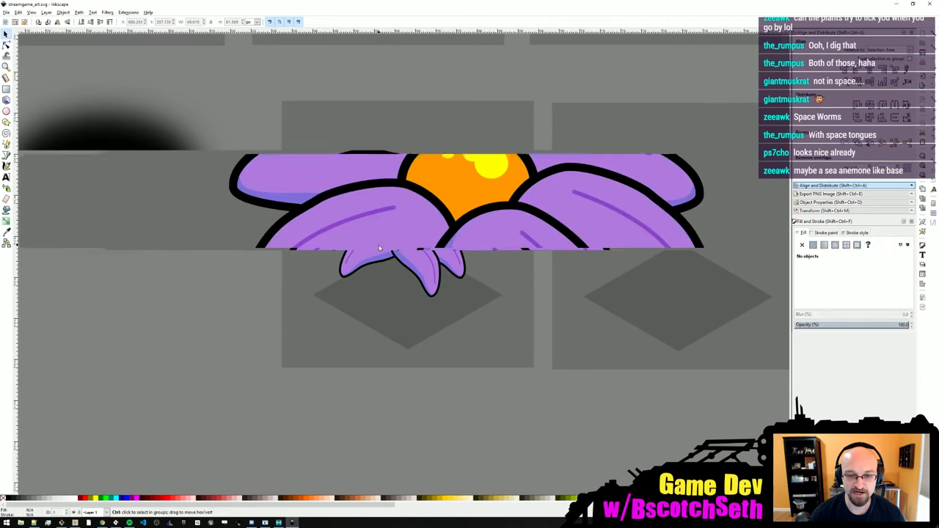
{"action": "key", "text": "Escape"}
{"action": "left_click", "coordinate": [6, 155]}
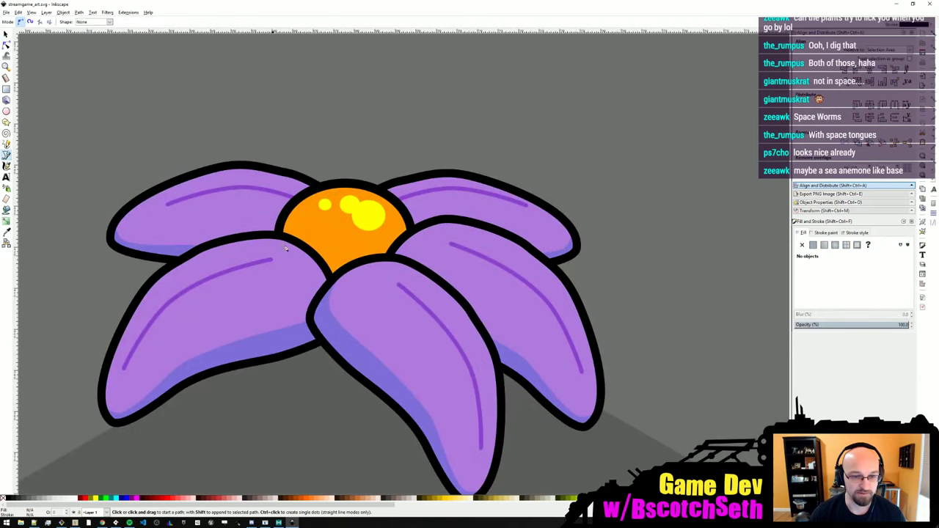
{"action": "left_click", "coordinate": [6, 144]}
{"action": "left_click_drag", "start_coordinate": [281, 230], "coordinate": [291, 232]}
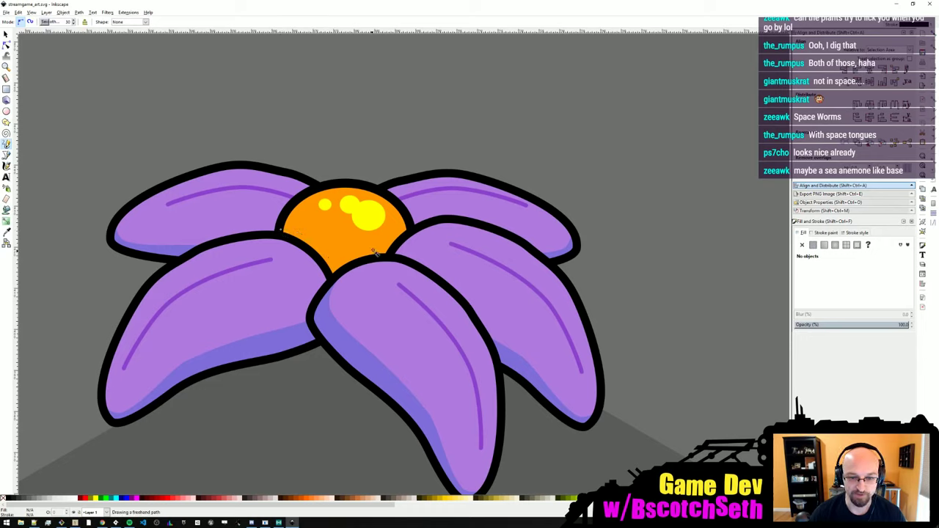
{"action": "left_click_drag", "start_coordinate": [389, 237], "coordinate": [410, 222]}
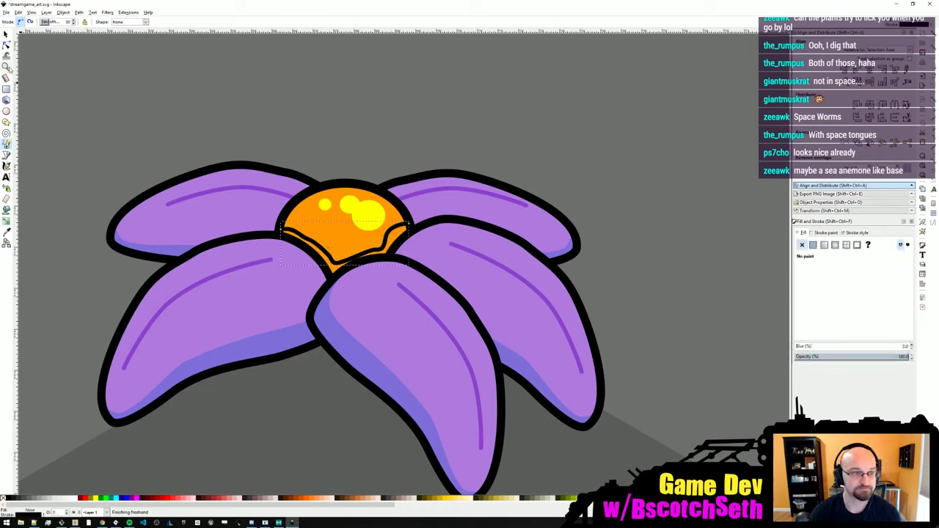
- Reshape the freehand line's curves to follow the leaf edges, delete its surplus node, and adjust its right end point
{"action": "key", "text": "n"}
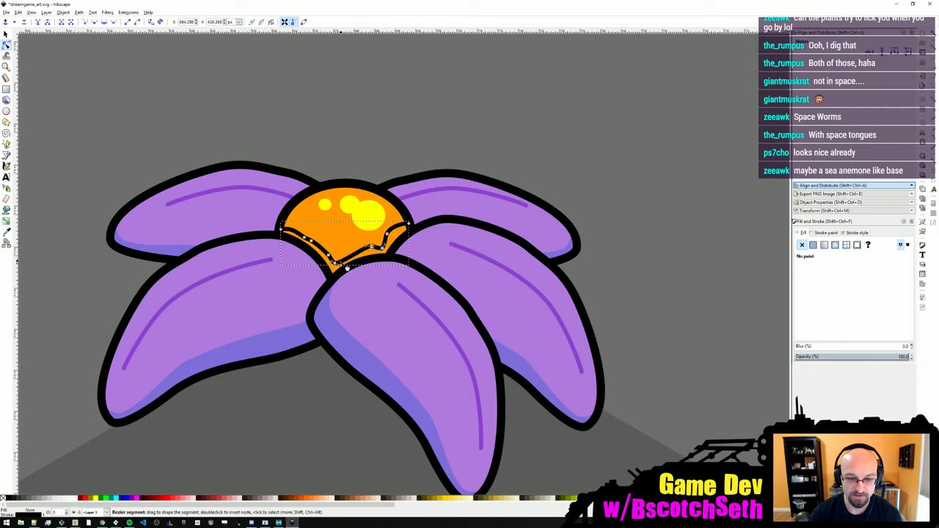
{"action": "left_click_drag", "start_coordinate": [347, 269], "coordinate": [351, 264]}
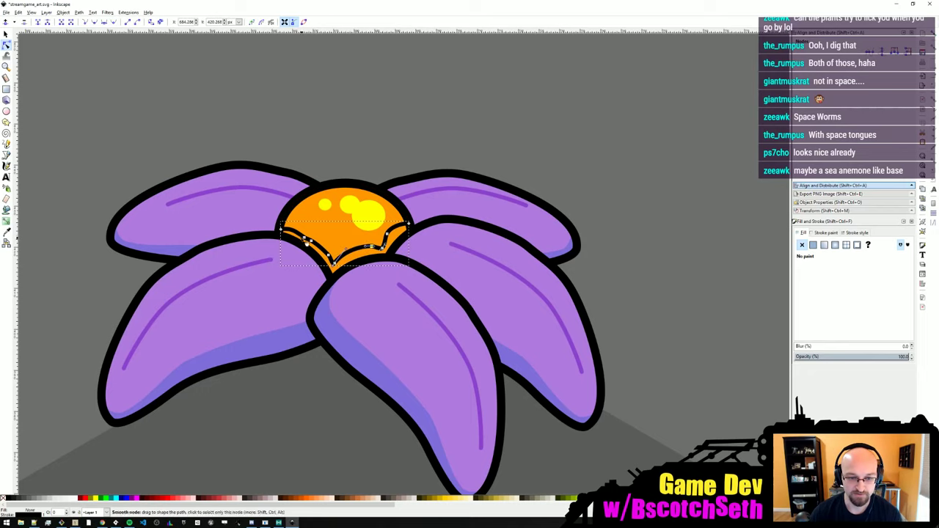
{"action": "left_click_drag", "start_coordinate": [309, 242], "coordinate": [320, 247]}
{"action": "left_click", "coordinate": [314, 242]}
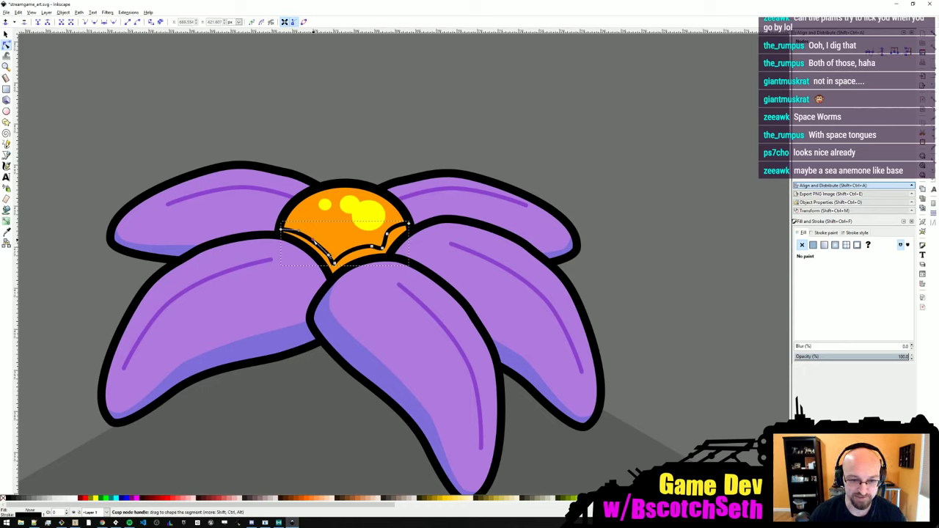
{"action": "key", "text": "Delete"}
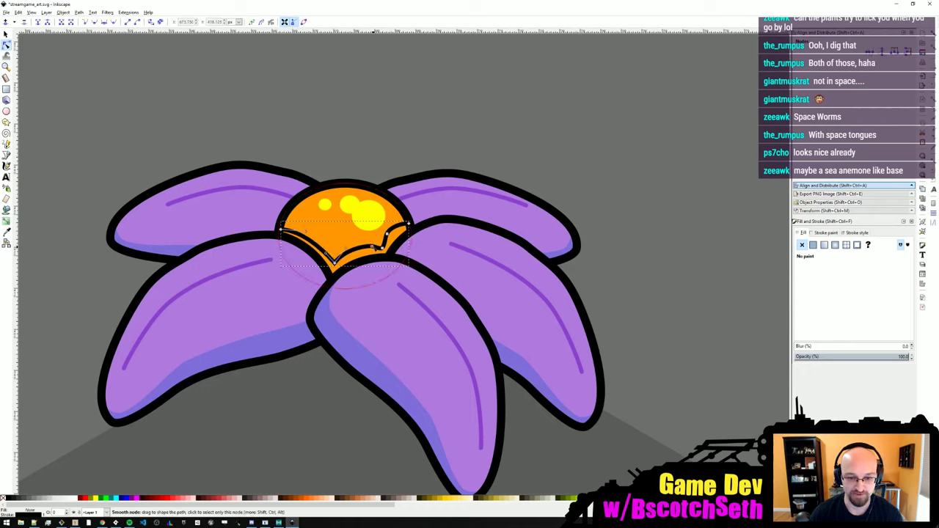
{"action": "left_click", "coordinate": [382, 247]}
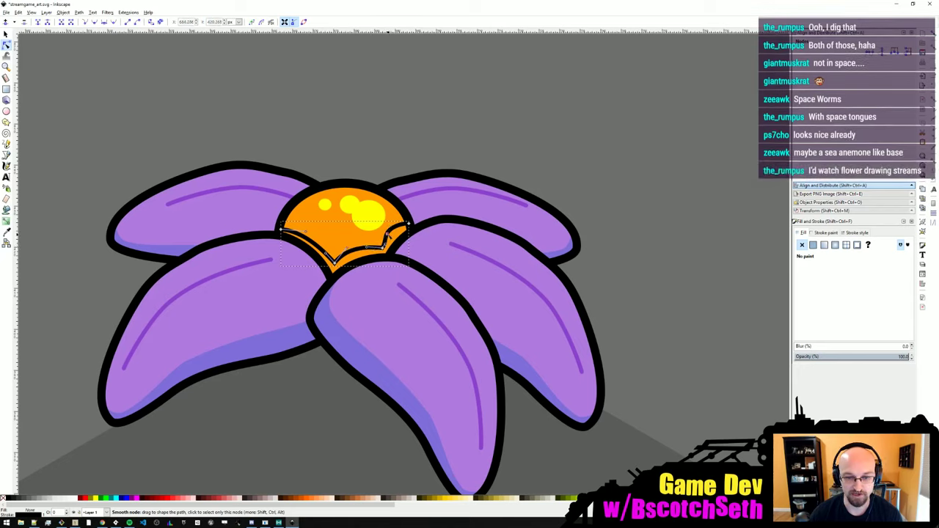
{"action": "left_click_drag", "start_coordinate": [408, 223], "coordinate": [409, 223]}
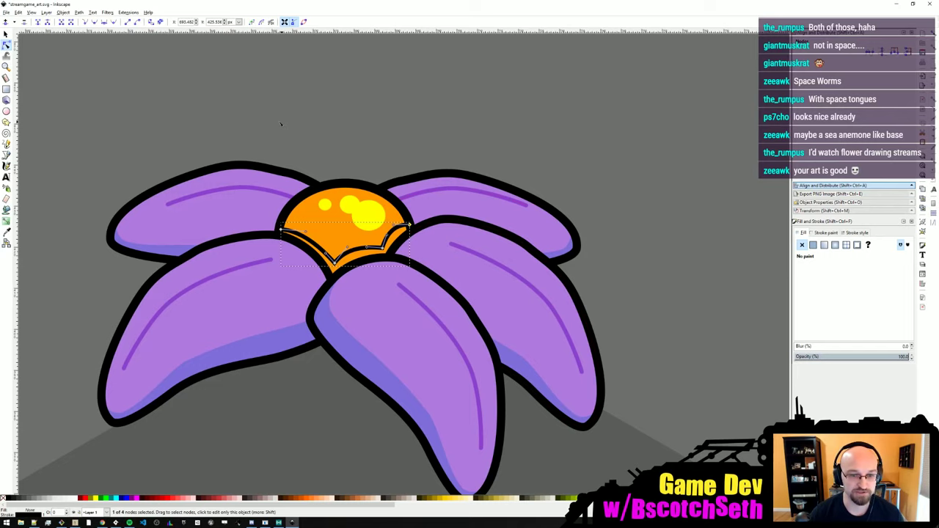
- Close the line into a freehand shape that extends down over the tops of the front leaves, and save the document
{"action": "scroll", "coordinate": [184, 169], "scroll_direction": "down", "scroll_amount": 2, "text": "ctrl"}
{"action": "scroll", "coordinate": [95, 176], "scroll_direction": "down", "scroll_amount": 2, "text": "ctrl"}
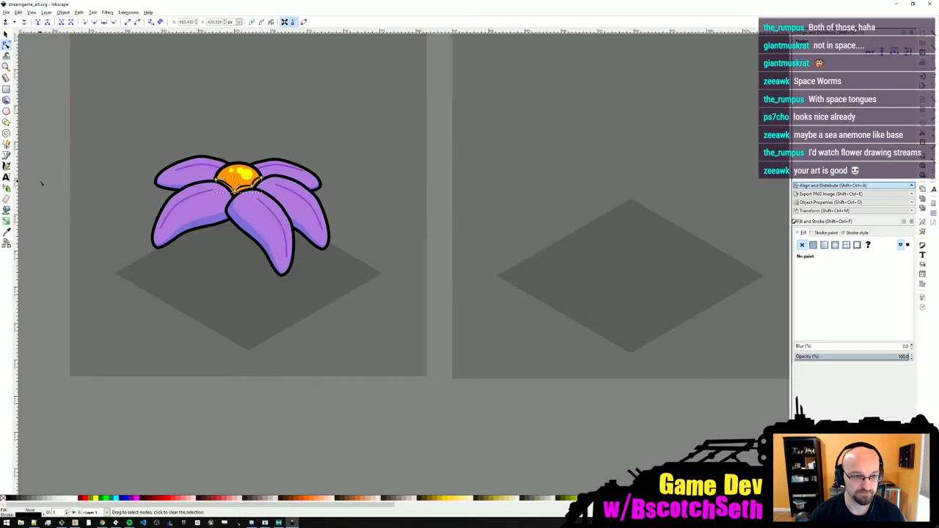
{"action": "scroll", "coordinate": [147, 213], "scroll_direction": "up", "scroll_amount": 3, "text": "ctrl"}
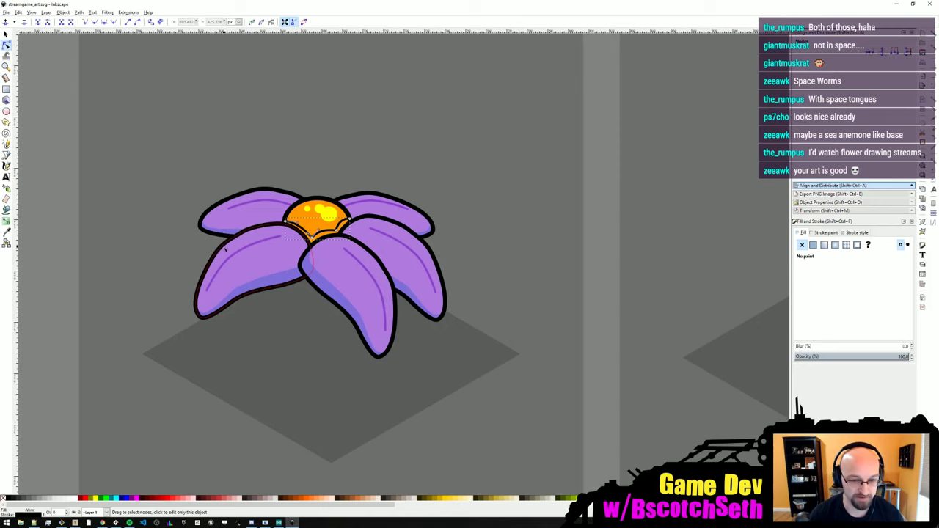
{"action": "scroll", "coordinate": [219, 222], "scroll_direction": "up", "scroll_amount": 1, "text": "ctrl"}
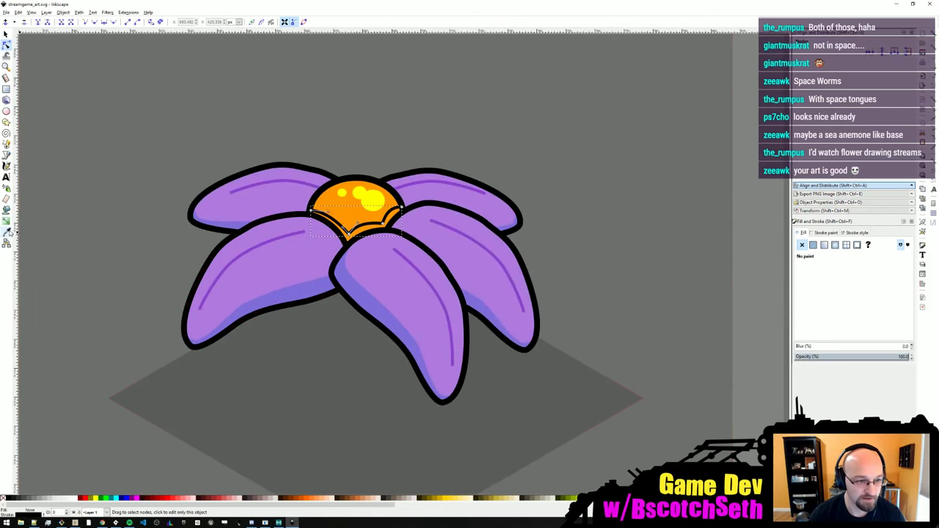
{"action": "left_click", "coordinate": [8, 147]}
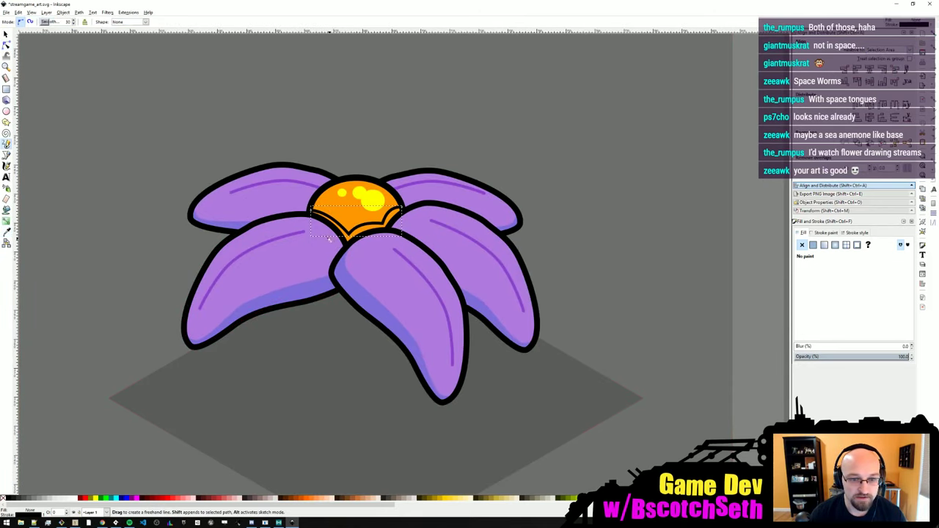
{"action": "left_click_drag", "start_coordinate": [312, 212], "coordinate": [311, 257]}
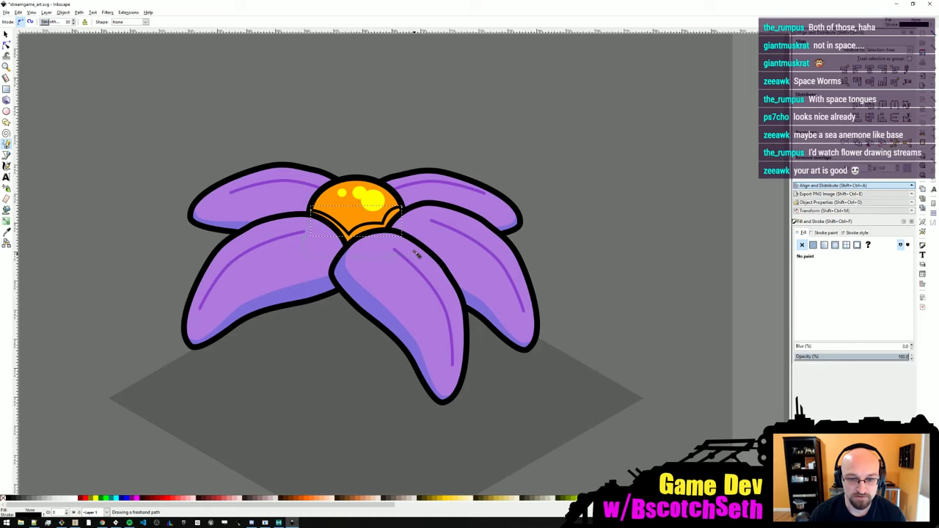
{"action": "left_click_drag", "start_coordinate": [403, 210], "coordinate": [401, 255]}
{"action": "scroll", "coordinate": [401, 256], "scroll_direction": "up", "scroll_amount": 1, "text": "ctrl"}
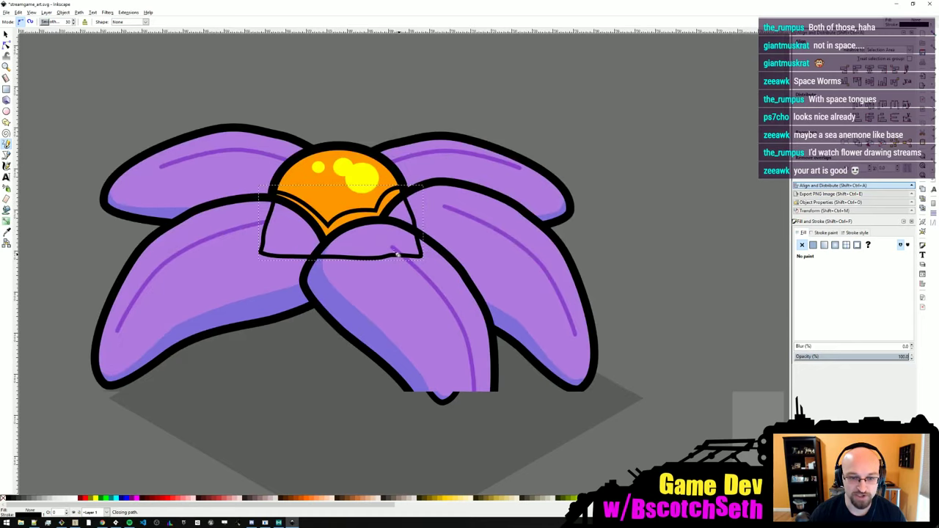
{"action": "key", "text": "ctrl+s"}
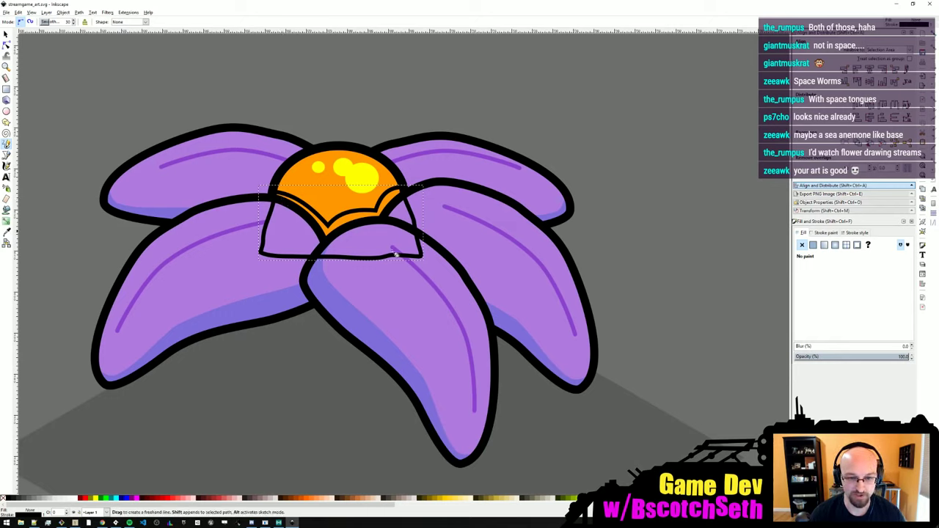
- Intersect the freehand shape with a duplicate of the orange centre ellipse and keep the result in place over the centre
{"action": "left_click", "coordinate": [6, 34]}
{"action": "left_click", "coordinate": [318, 191]}
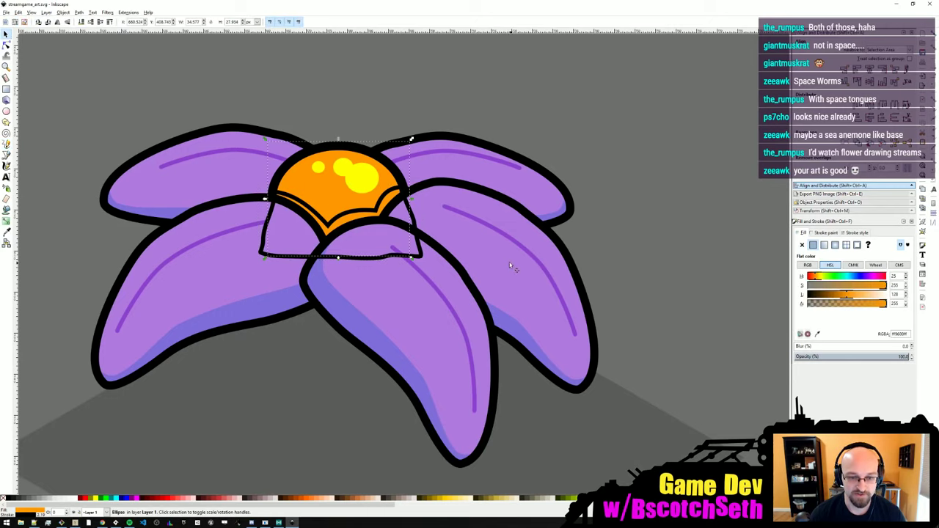
{"action": "key", "text": "Home"}
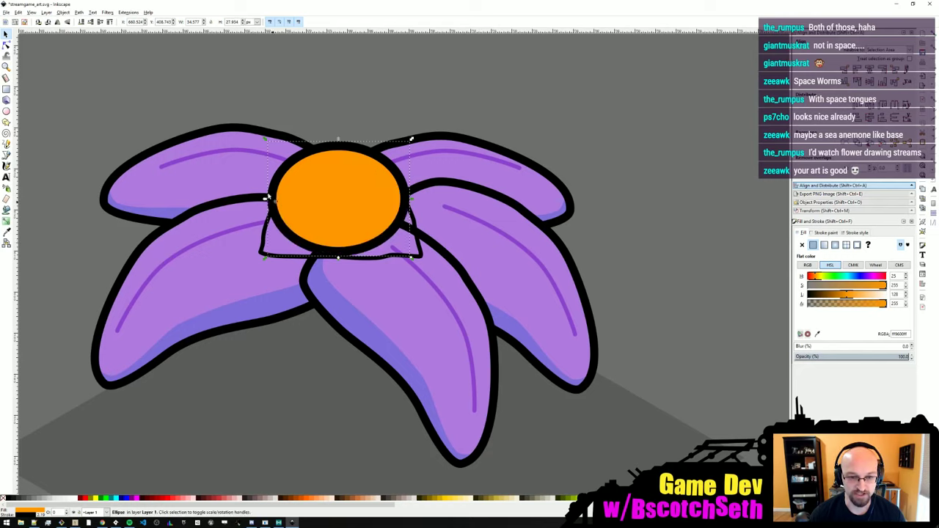
{"action": "left_click", "coordinate": [423, 260], "text": "shift"}
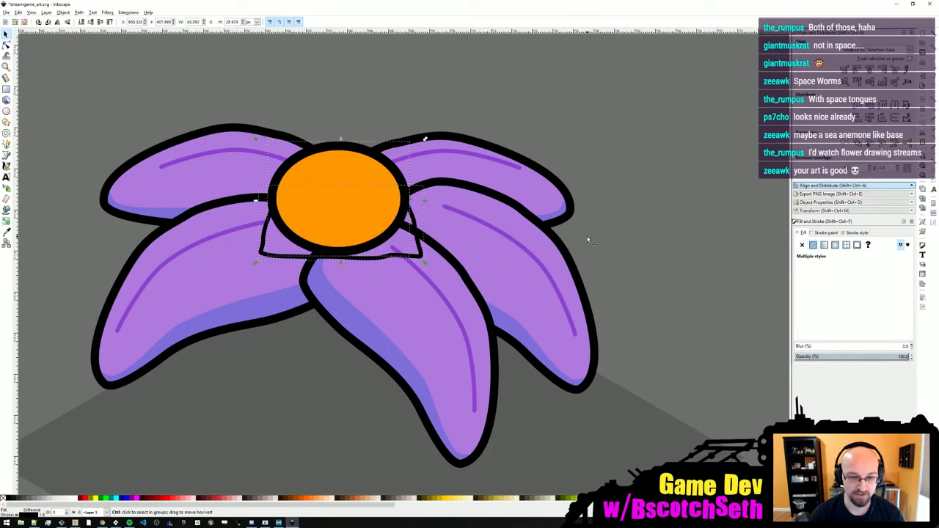
{"action": "key", "text": "ctrl+asterisk"}
{"action": "left_click_drag", "start_coordinate": [354, 213], "coordinate": [592, 100]}
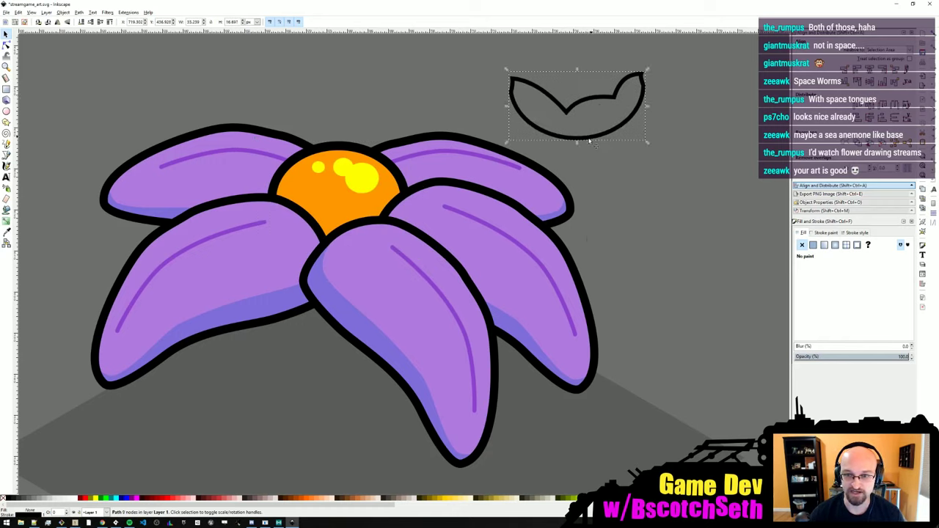
{"action": "key", "text": "ctrl+z"}
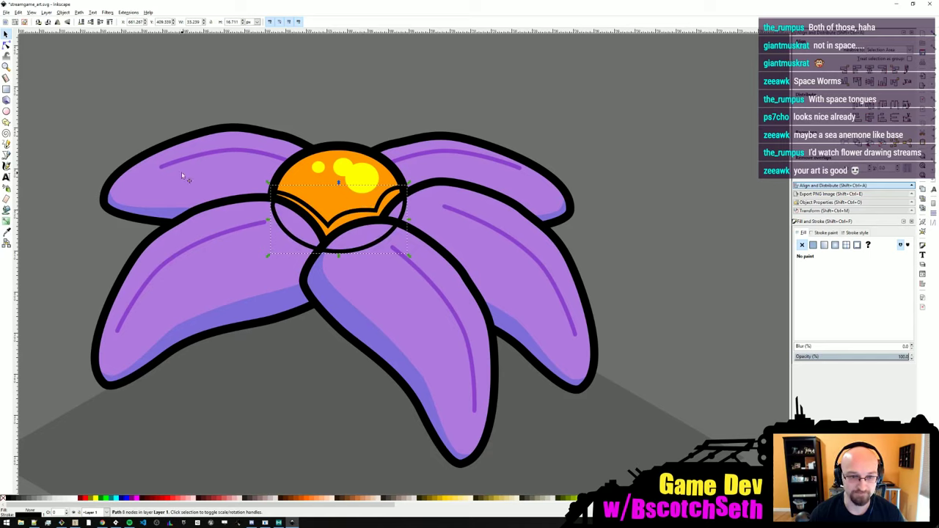
- Fill the intersected shape with orange #FF6600 and lower it behind the front leaves
{"action": "left_click", "coordinate": [5, 44]}
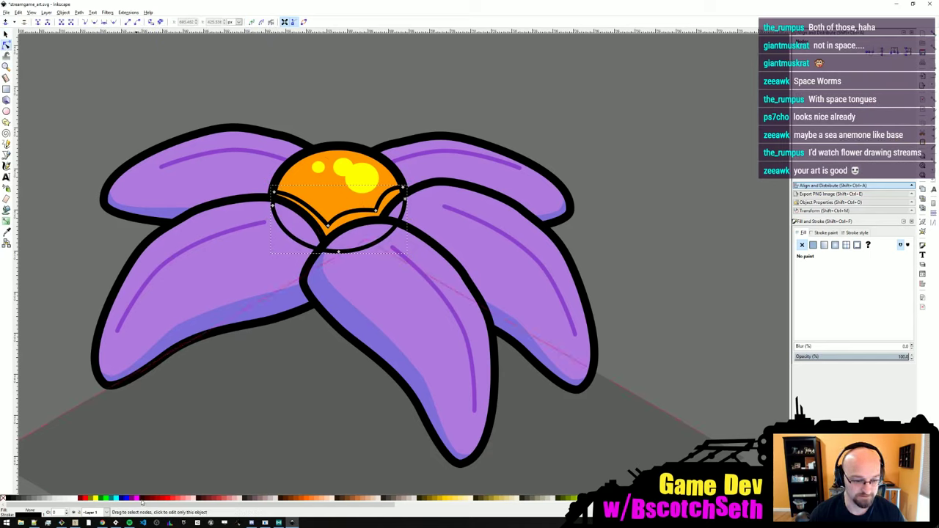
{"action": "left_click", "coordinate": [307, 498]}
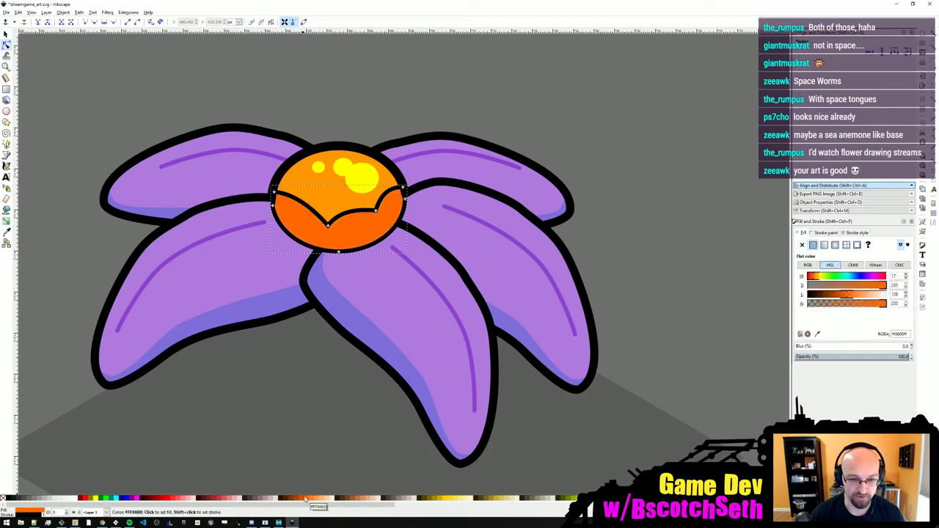
{"action": "left_click", "coordinate": [5, 35]}
{"action": "key", "text": "Page_Down"}
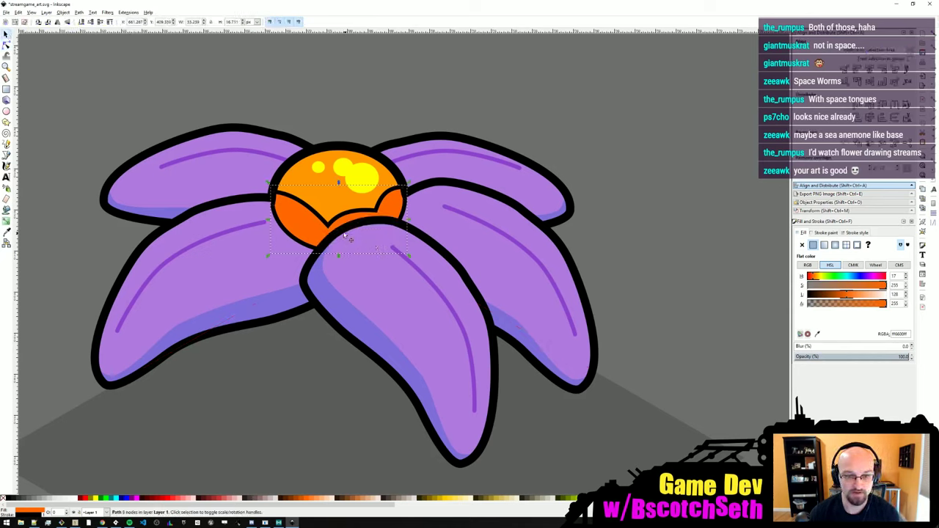
{"action": "key", "text": "Page_Down"}
- Remove the shading shape's outline, try a darker orange fill, then restore #FF6600 and fine-tune its hue
{"action": "left_click", "coordinate": [3, 499], "text": "shift"}
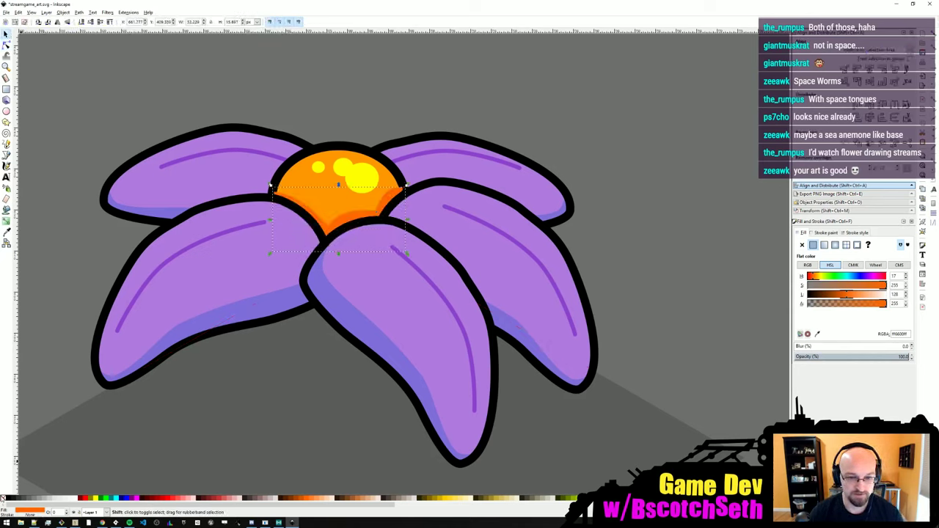
{"action": "left_click", "coordinate": [293, 499]}
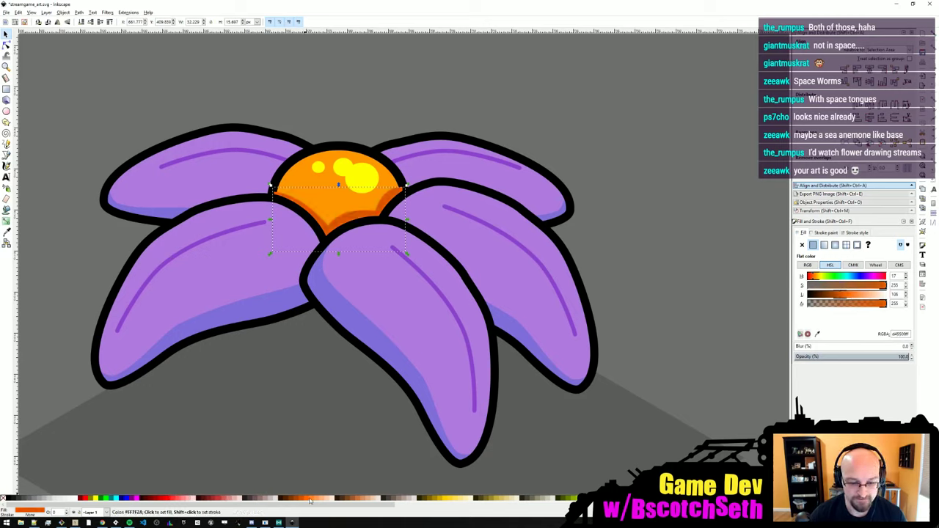
{"action": "left_click", "coordinate": [307, 499]}
{"action": "left_click_drag", "start_coordinate": [815, 277], "coordinate": [813, 278]}
- Duplicate the orange centre ellipse as an unfilled outline, lower it behind the front leaves, and save the document
{"action": "left_click", "coordinate": [315, 199]}
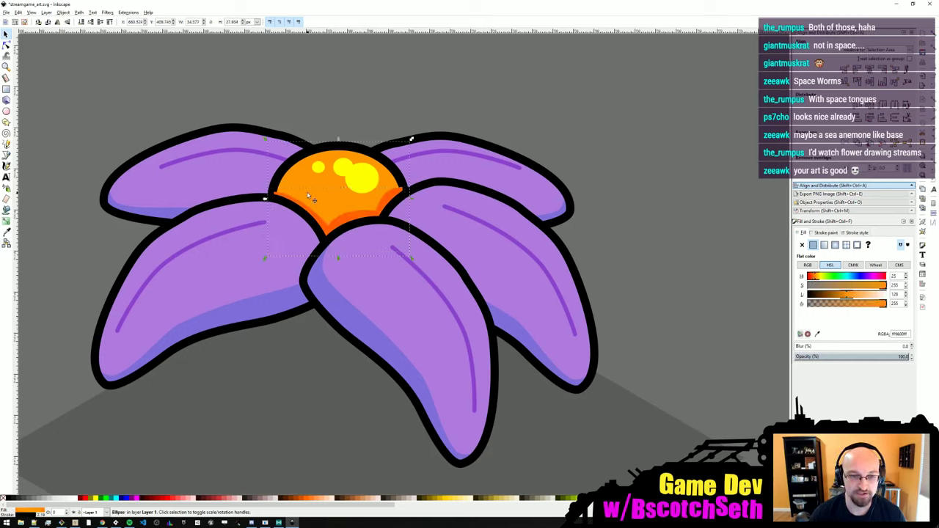
{"action": "key", "text": "ctrl+d"}
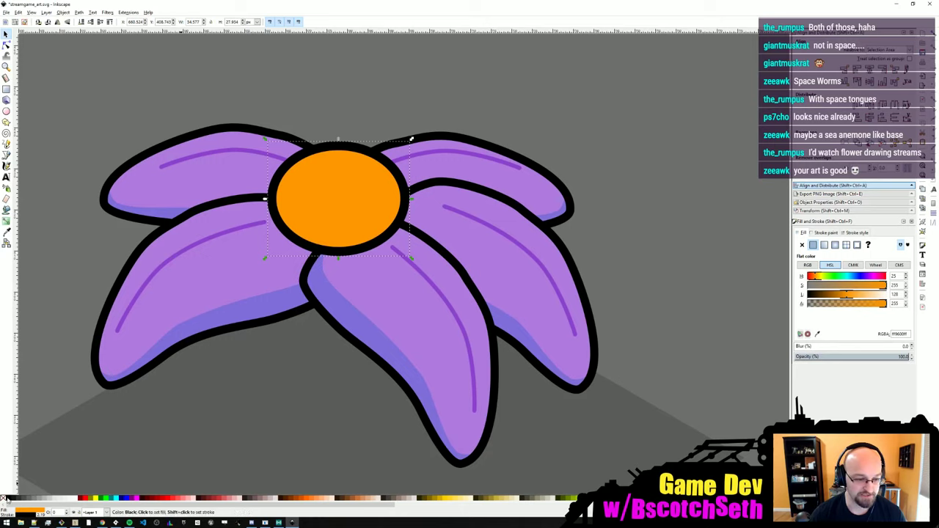
{"action": "left_click", "coordinate": [4, 499]}
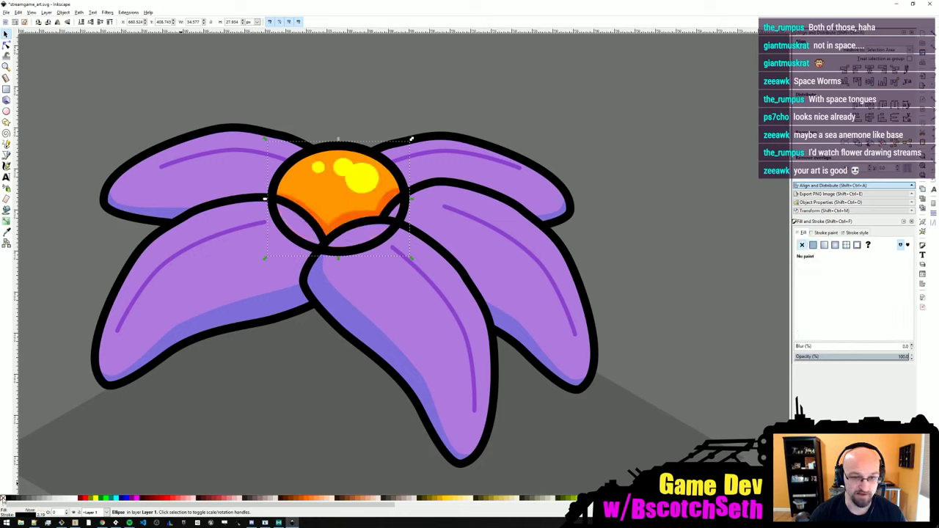
{"action": "left_click", "coordinate": [278, 181]}
{"action": "key", "text": "shift+Tab"}
{"action": "key", "text": "Page_Down"}
{"action": "key", "text": "Page_Down"}
{"action": "key", "text": "Page_Down"}
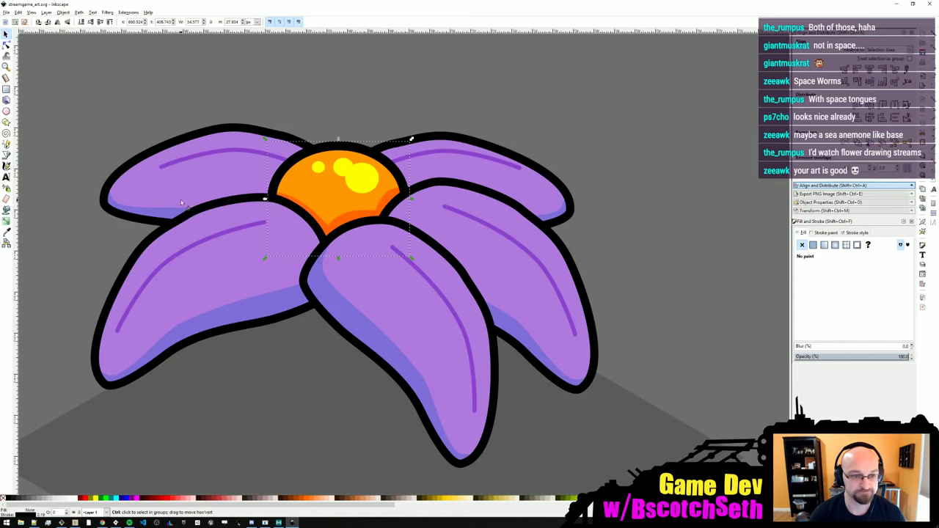
{"action": "scroll", "coordinate": [213, 195], "scroll_direction": "down", "scroll_amount": 2, "text": "ctrl"}
{"action": "key", "text": "ctrl+s"}
- Draw a closed freehand shape with a wavy upper edge for a back leaf, overlapping the top of the orange centre
{"action": "middle_click_drag", "start_coordinate": [291, 229], "coordinate": [395, 274]}
{"action": "scroll", "coordinate": [317, 234], "scroll_direction": "down", "scroll_amount": 1, "text": "ctrl"}
{"action": "scroll", "coordinate": [345, 269], "scroll_direction": "up", "scroll_amount": 1, "text": "ctrl"}
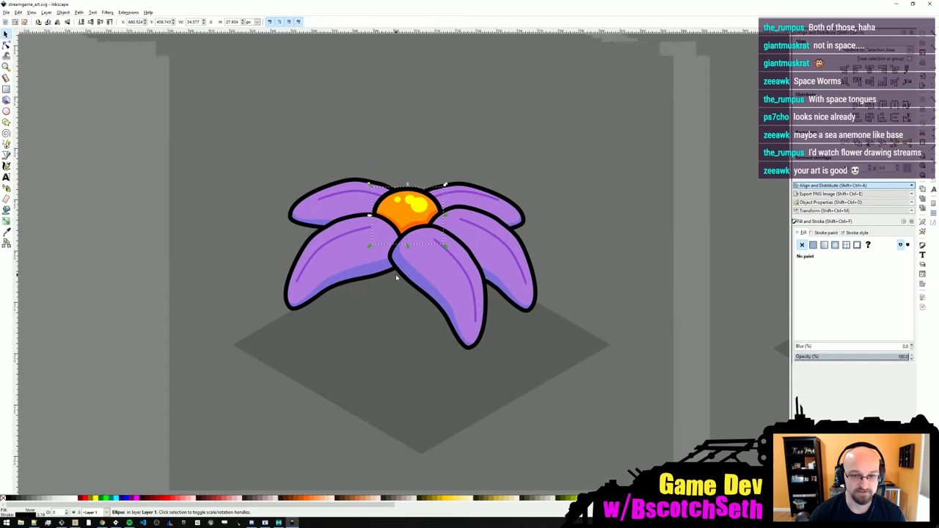
{"action": "scroll", "coordinate": [435, 261], "scroll_direction": "up", "scroll_amount": 1, "text": "ctrl"}
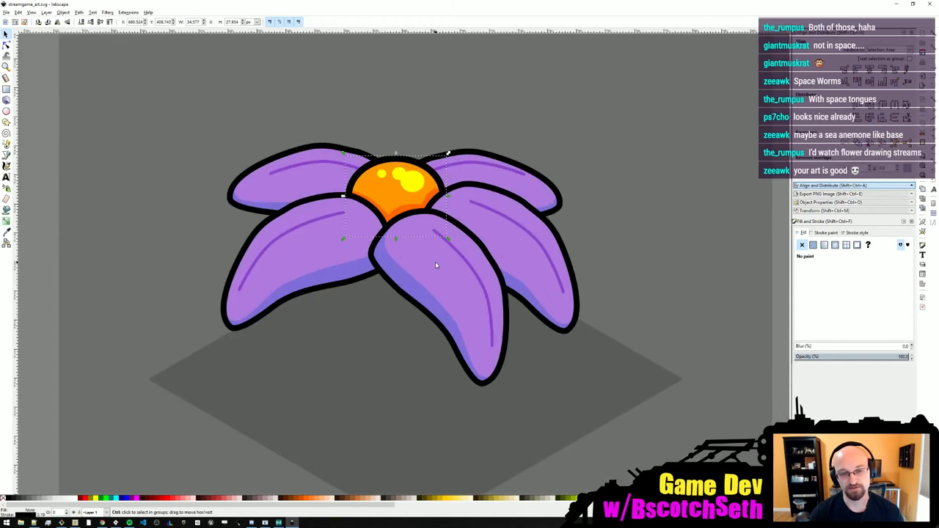
{"action": "left_click", "coordinate": [7, 145]}
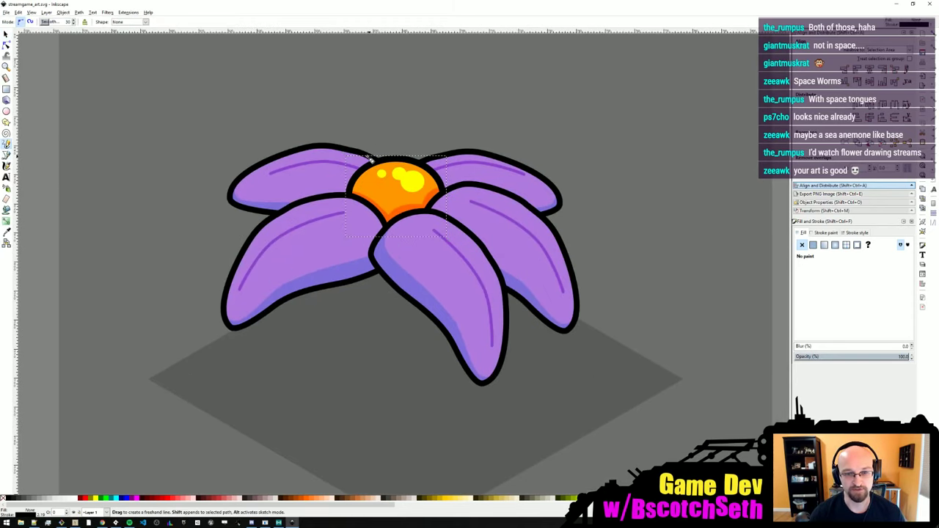
{"action": "left_click_drag", "start_coordinate": [369, 161], "coordinate": [375, 151]}
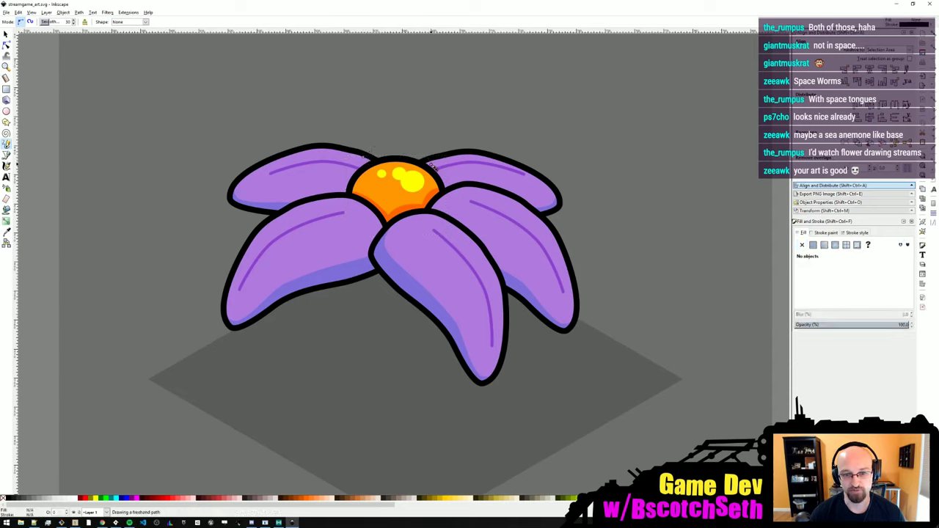
{"action": "left_click_drag", "start_coordinate": [432, 165], "coordinate": [431, 167]}
{"action": "key", "text": "ctrl+z"}
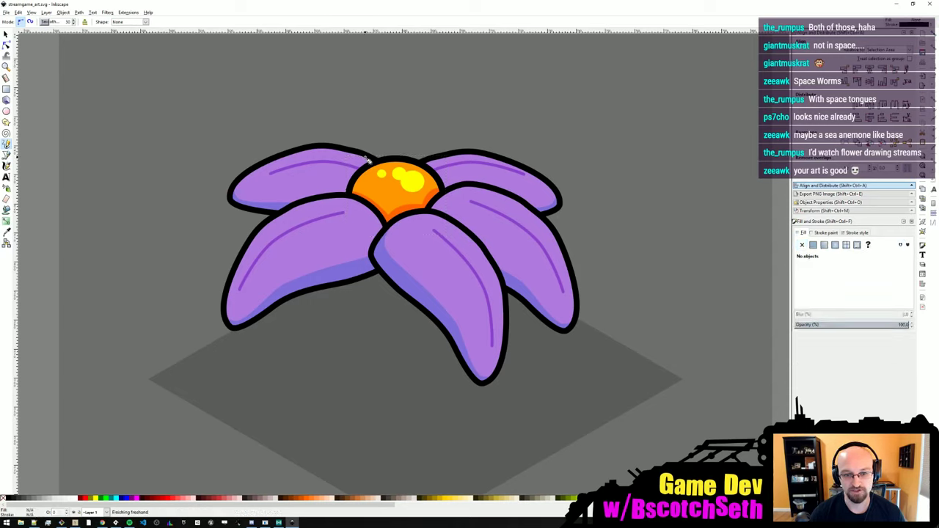
{"action": "mouse_move", "coordinate": [354, 154]}
{"action": "left_mouse_down"}
{"action": "mouse_move", "coordinate": [431, 143]}
{"action": "mouse_move", "coordinate": [375, 158]}
{"action": "mouse_move", "coordinate": [382, 144]}
{"action": "left_mouse_up"}
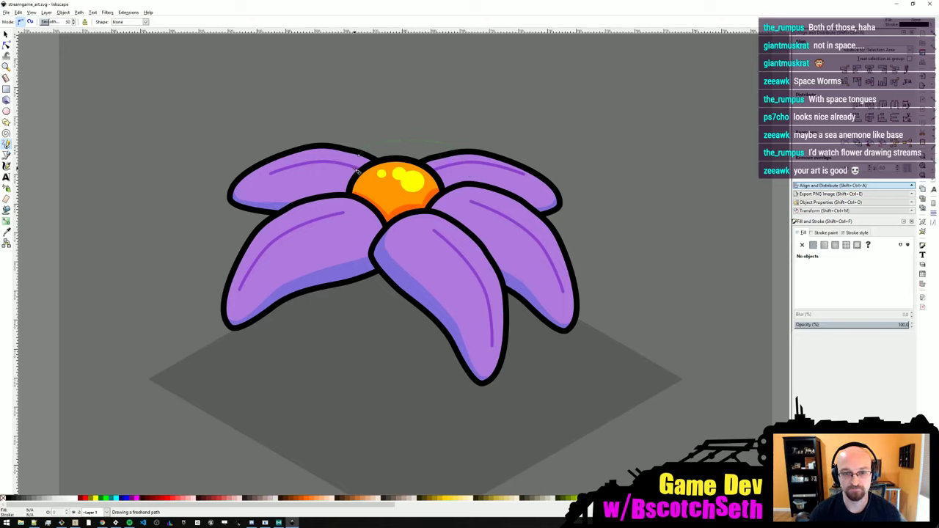
{"action": "left_click_drag", "start_coordinate": [357, 170], "coordinate": [358, 170]}
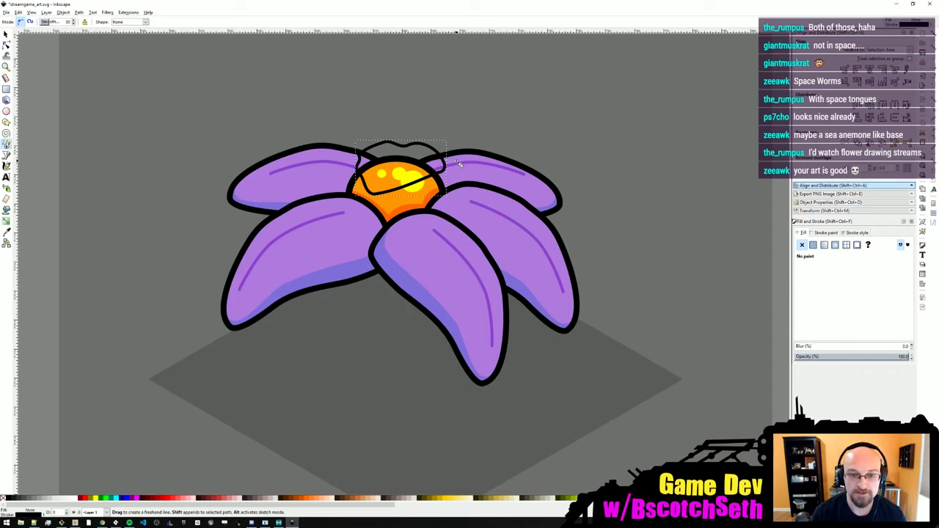
- Fill the back leaf shape with the other leaves' light purple and set its stroke width to 2 px
{"action": "left_click", "coordinate": [6, 46]}
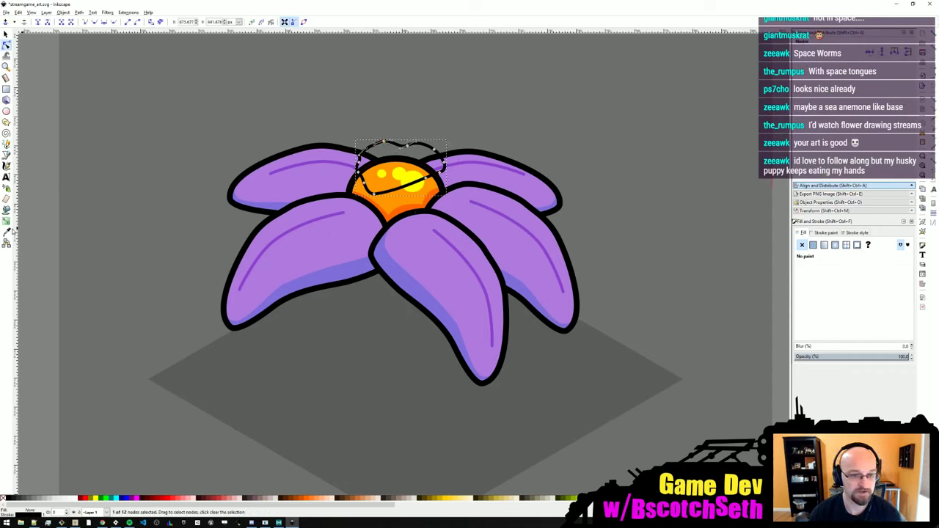
{"action": "left_click", "coordinate": [6, 232]}
{"action": "left_click", "coordinate": [286, 189]}
{"action": "left_click", "coordinate": [7, 35]}
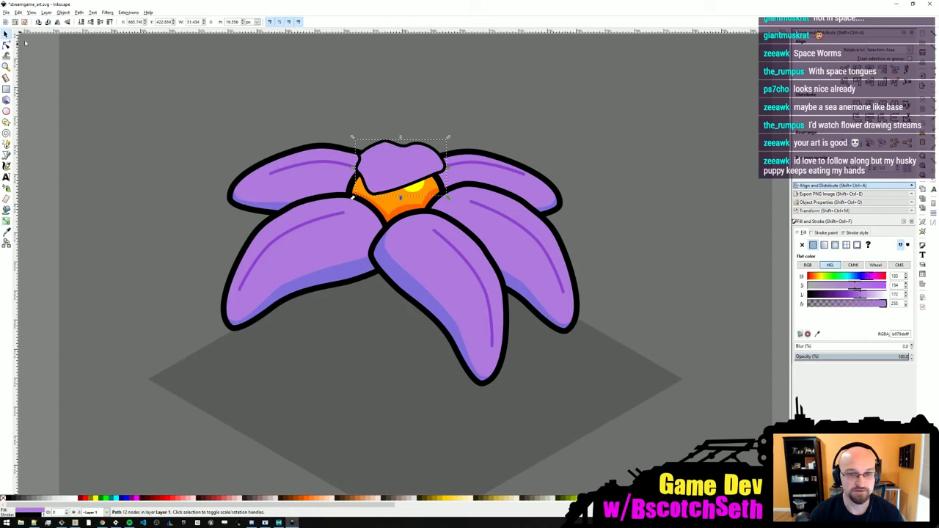
{"action": "left_click", "coordinate": [851, 233]}
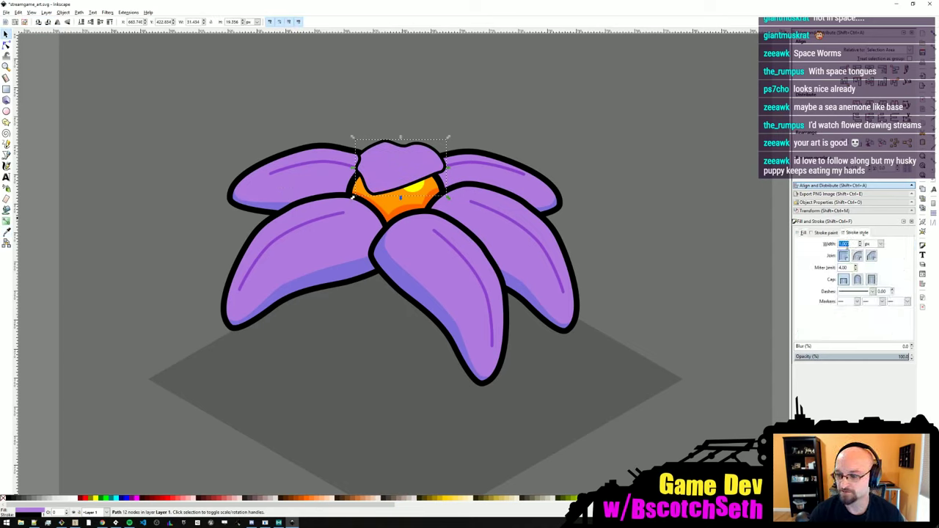
{"action": "type", "text": "2"}
{"action": "key", "text": "Return"}
- Lower the back leaf shape behind the orange centre and its highlights
{"action": "left_click", "coordinate": [494, 176]}
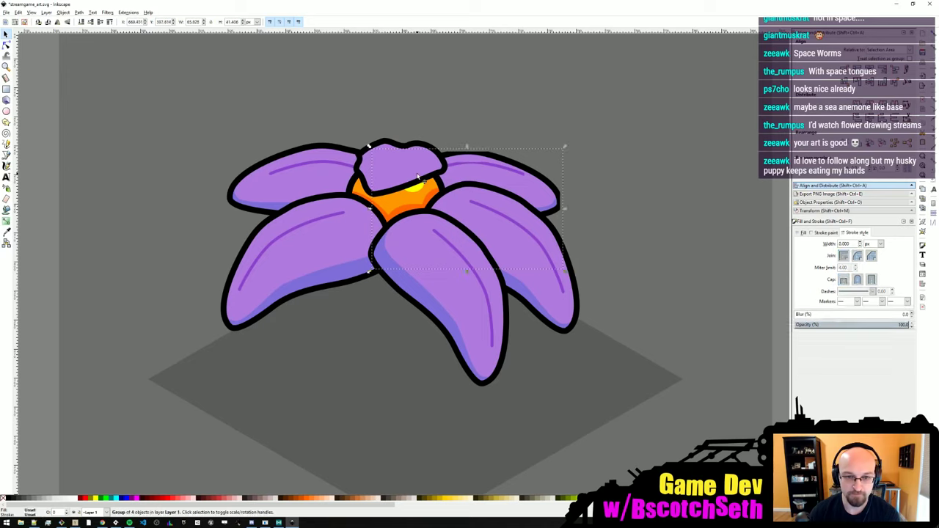
{"action": "left_click", "coordinate": [417, 175]}
{"action": "key", "text": "Page_Down"}
{"action": "key", "text": "Page_Down"}
{"action": "key", "text": "Page_Down"}
{"action": "key", "text": "Page_Down"}
{"action": "key", "text": "Page_Down"}
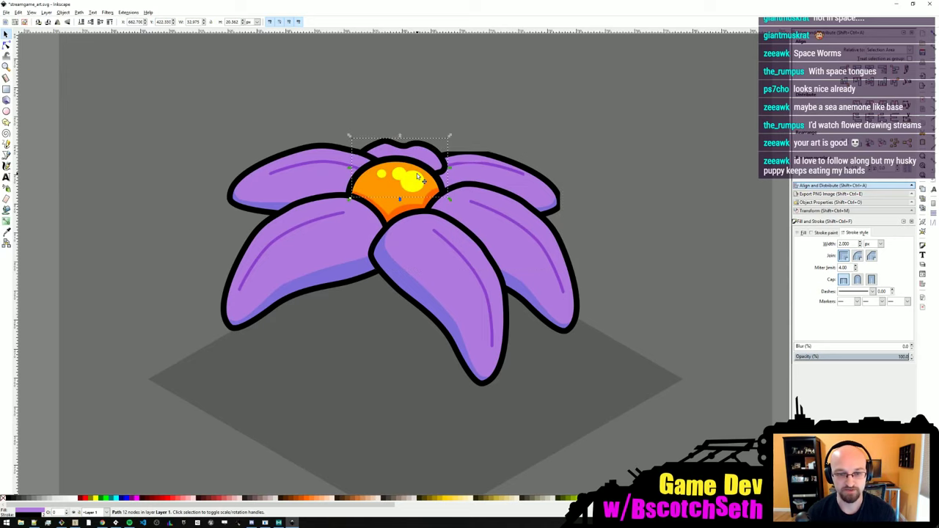
{"action": "left_click", "coordinate": [502, 161]}
{"action": "middle_click_drag", "start_coordinate": [506, 167], "coordinate": [491, 199]}
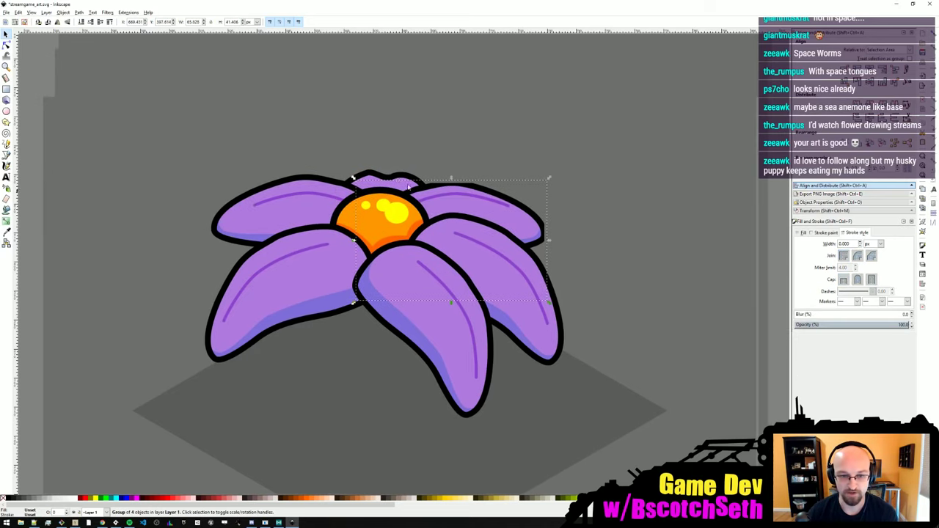
{"action": "left_click", "coordinate": [388, 185]}
{"action": "left_click", "coordinate": [6, 45]}
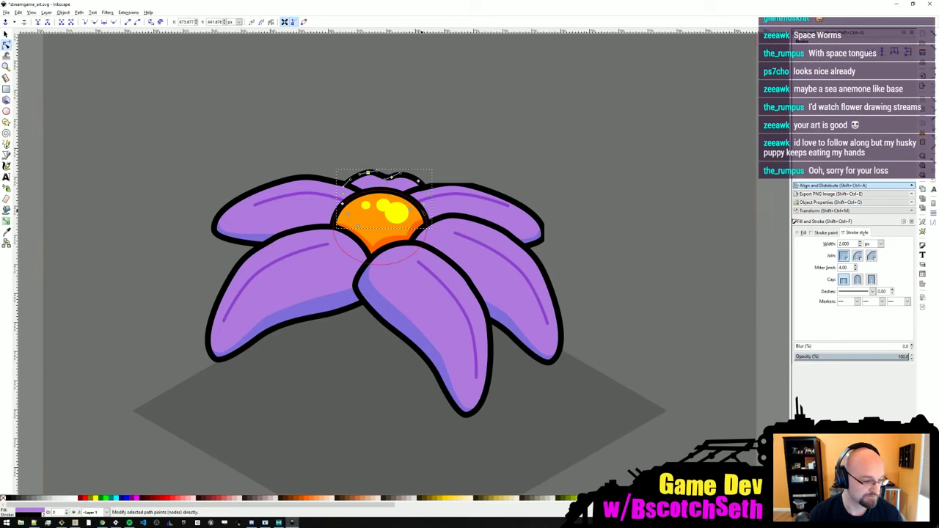
- Draw a short freehand vein below the notch in the back leaf and colour it the darker purple of the other veins
{"action": "middle_click_drag", "start_coordinate": [391, 177], "coordinate": [346, 179]}
{"action": "scroll", "coordinate": [349, 201], "scroll_direction": "up", "scroll_amount": 1, "text": "ctrl"}
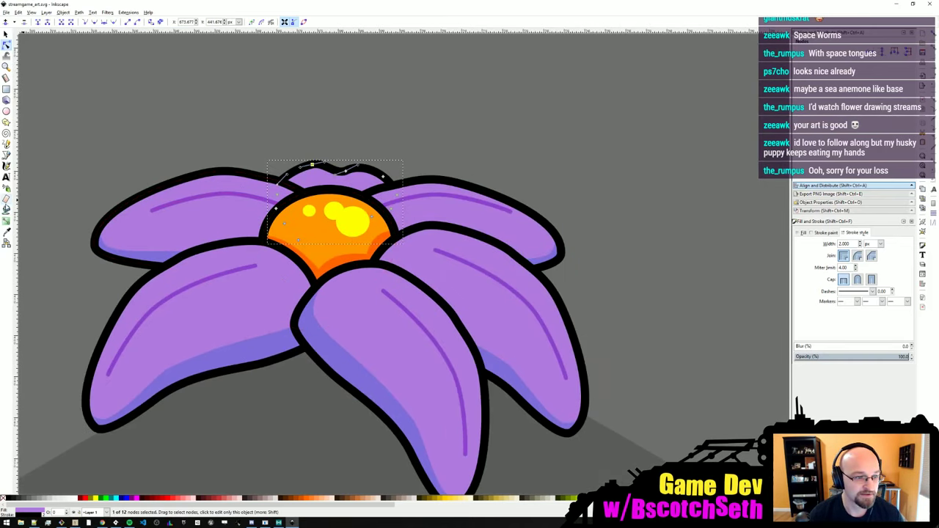
{"action": "left_click", "coordinate": [6, 145]}
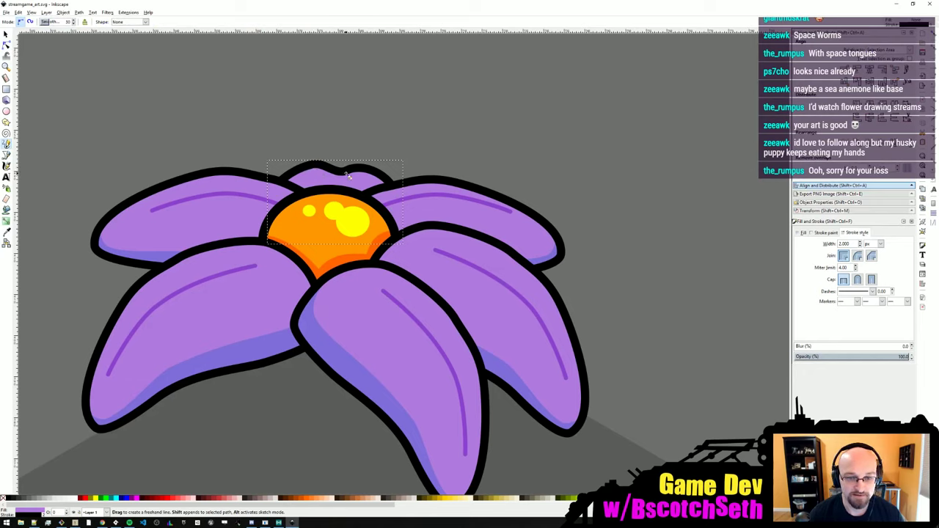
{"action": "left_click_drag", "start_coordinate": [349, 176], "coordinate": [334, 182]}
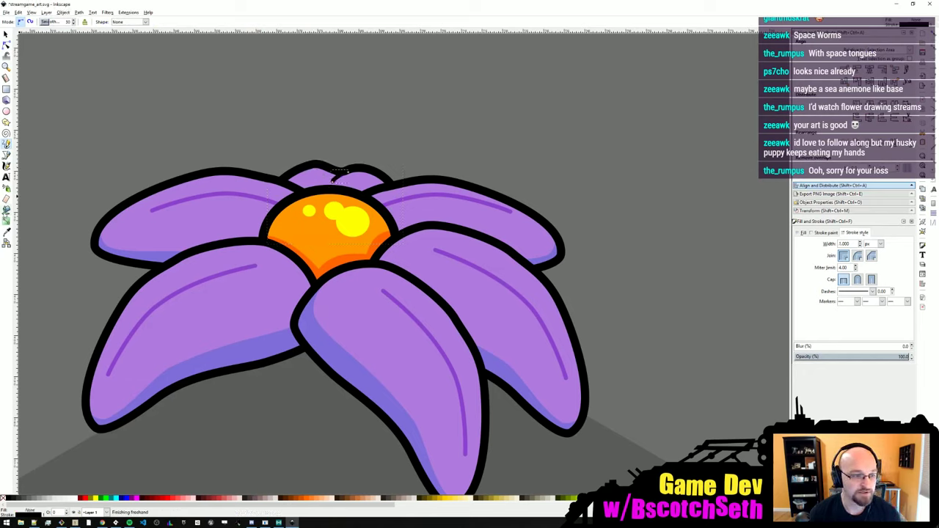
{"action": "key", "text": "d"}
{"action": "left_click", "coordinate": [414, 199]}
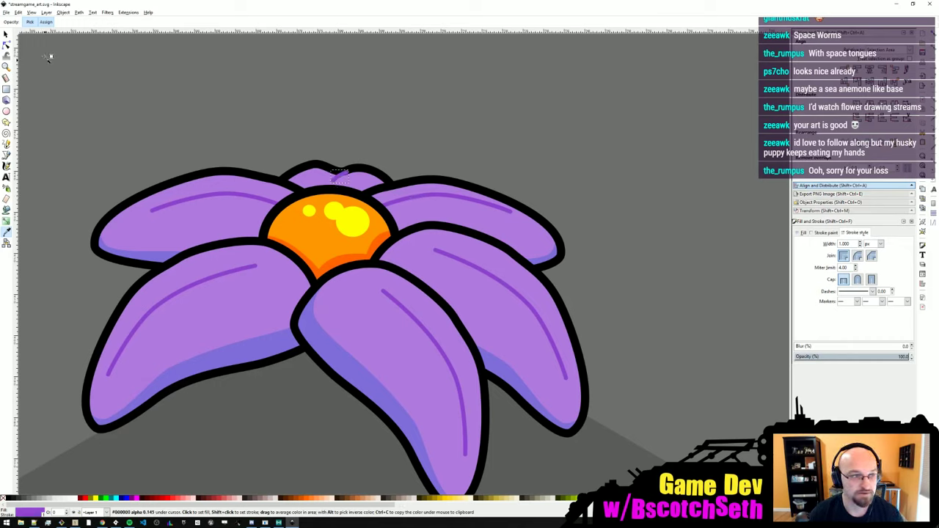
- Nudge the short vein slightly down within the back leaf and save the document
{"action": "left_click", "coordinate": [6, 34]}
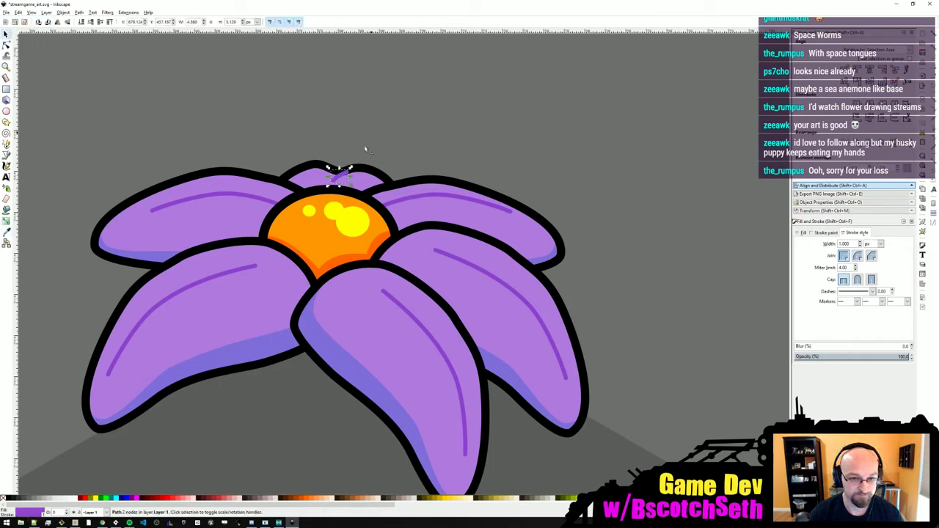
{"action": "left_click_drag", "start_coordinate": [339, 179], "coordinate": [337, 182]}
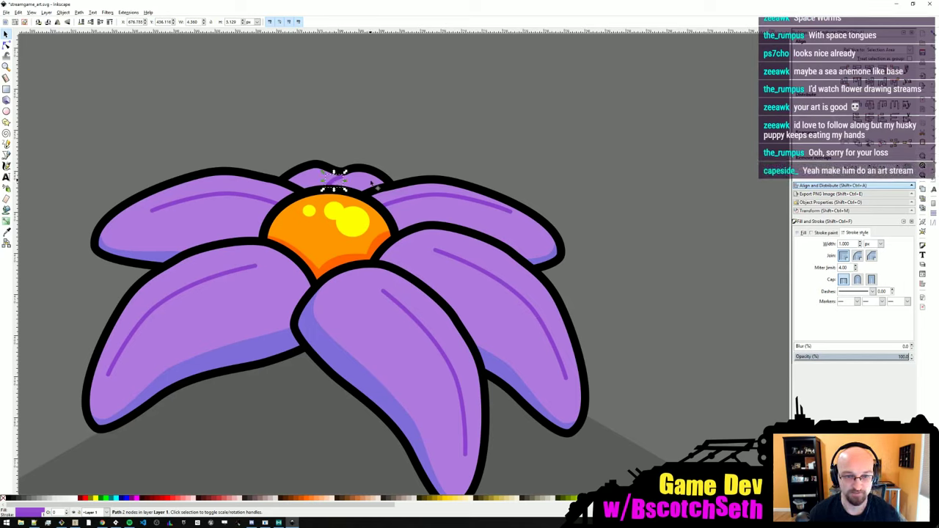
{"action": "left_click", "coordinate": [372, 183]}
{"action": "key", "text": "ctrl+s"}
- Give the back leaf's short vein a round join and round caps
{"action": "left_click", "coordinate": [336, 179]}
{"action": "left_click", "coordinate": [857, 256]}
{"action": "left_click", "coordinate": [858, 280]}
{"action": "scroll", "coordinate": [626, 215], "scroll_direction": "down", "scroll_amount": 5, "text": "ctrl"}
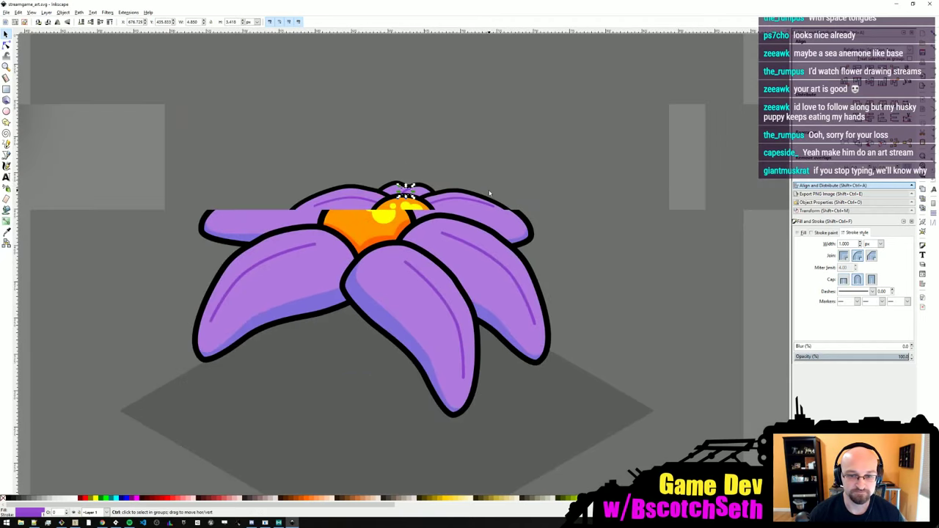
- Deselect the back leaf's short vein and save the document
{"action": "left_click", "coordinate": [234, 187]}
{"action": "scroll", "coordinate": [235, 188], "scroll_direction": "down", "scroll_amount": 2, "text": "ctrl"}
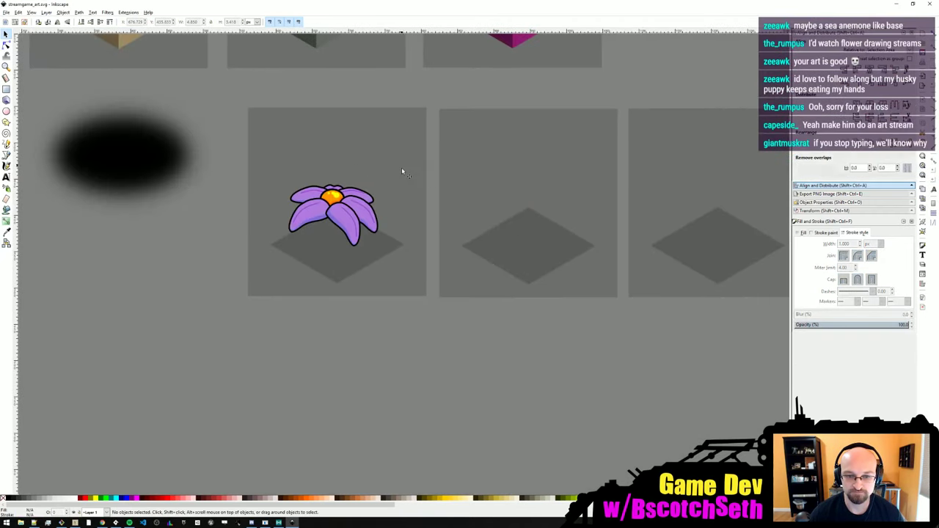
{"action": "key", "text": "ctrl+s"}
{"action": "scroll", "coordinate": [316, 216], "scroll_direction": "up", "scroll_amount": 3, "text": "ctrl"}
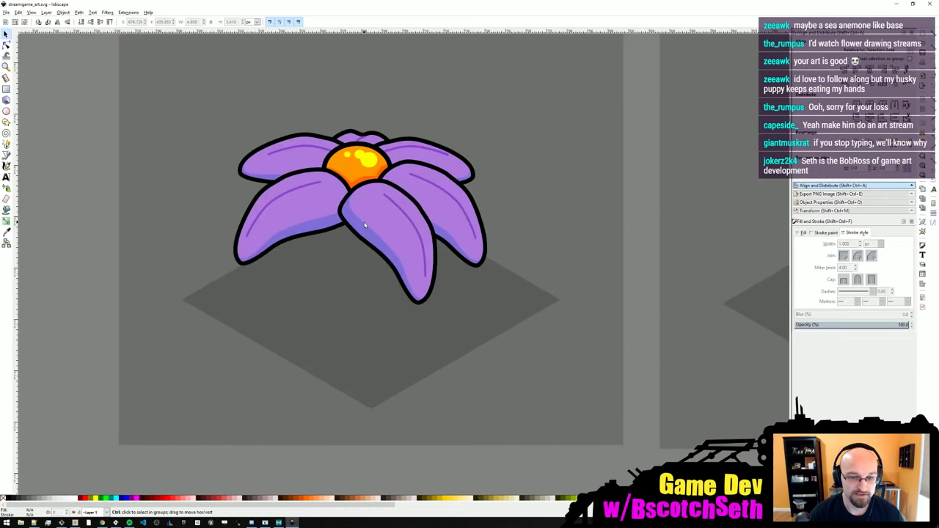
{"action": "scroll", "coordinate": [365, 225], "scroll_direction": "up", "scroll_amount": 1, "text": "ctrl"}
{"action": "middle_click_drag", "start_coordinate": [75, 172], "coordinate": [90, 164]}
- Draw a narrow upright rectangle about 15 px wide and 61 px tall below the orange centre as the stem
{"action": "key", "text": "p"}
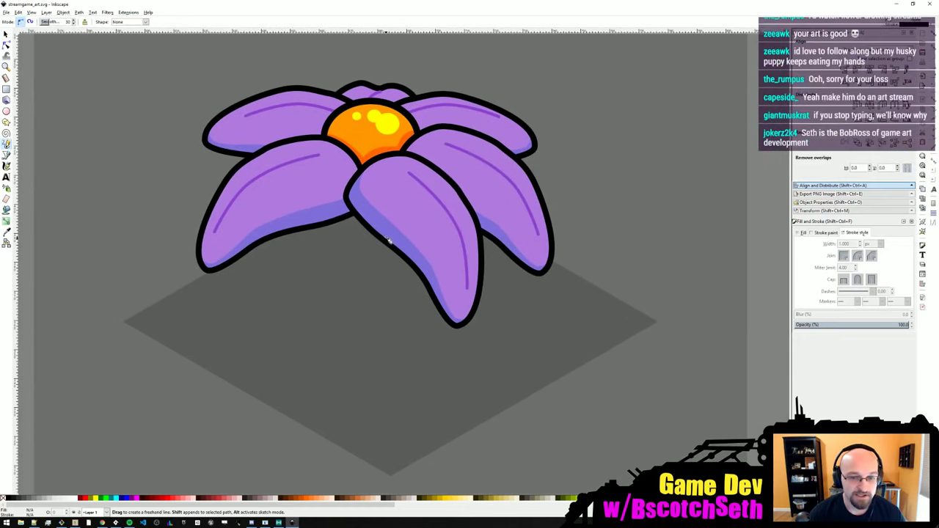
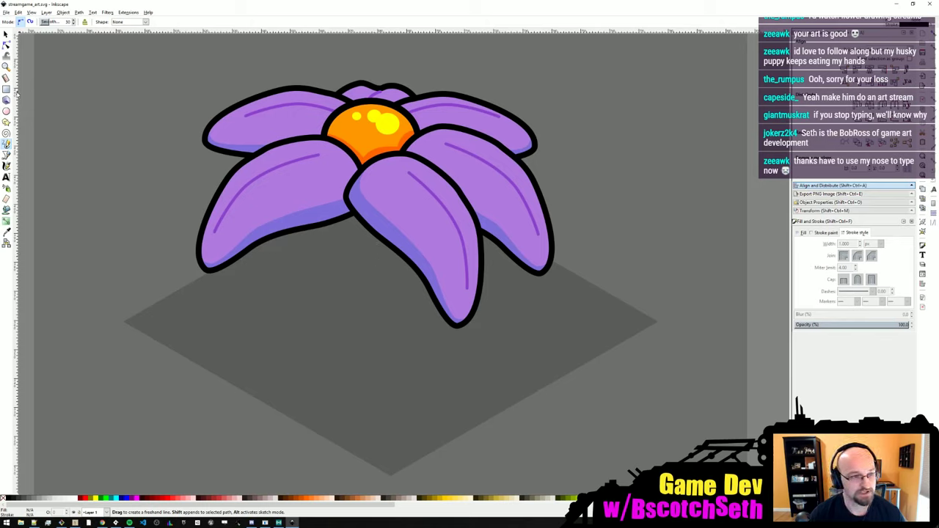
{"action": "left_click", "coordinate": [11, 89]}
{"action": "left_click_drag", "start_coordinate": [341, 145], "coordinate": [390, 325]}
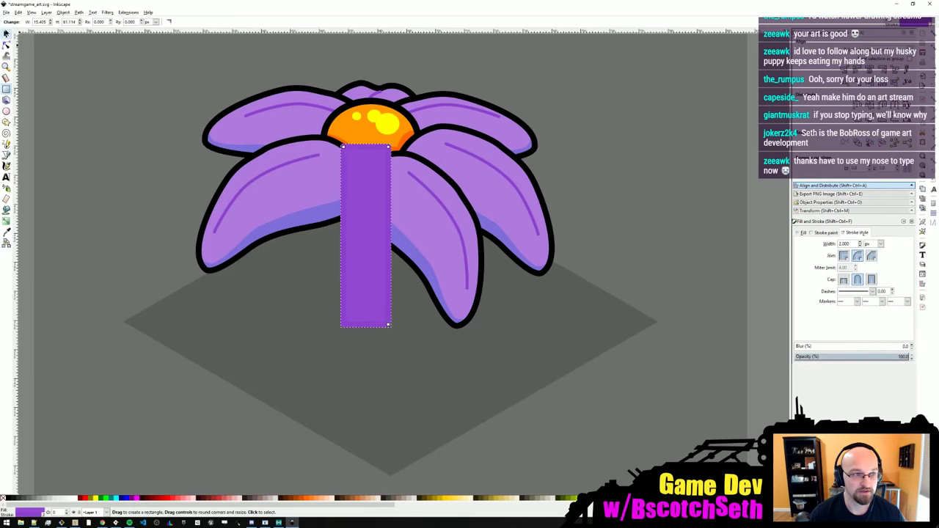
- Select the whole plant together with the stem and move it slightly right, closer to the middle of the base diamond
{"action": "left_click", "coordinate": [6, 34]}
{"action": "scroll", "coordinate": [408, 161], "scroll_direction": "down", "scroll_amount": 1, "text": "ctrl"}
{"action": "left_click_drag", "start_coordinate": [127, 99], "coordinate": [520, 300]}
{"action": "left_click_drag", "start_coordinate": [427, 192], "coordinate": [436, 190]}
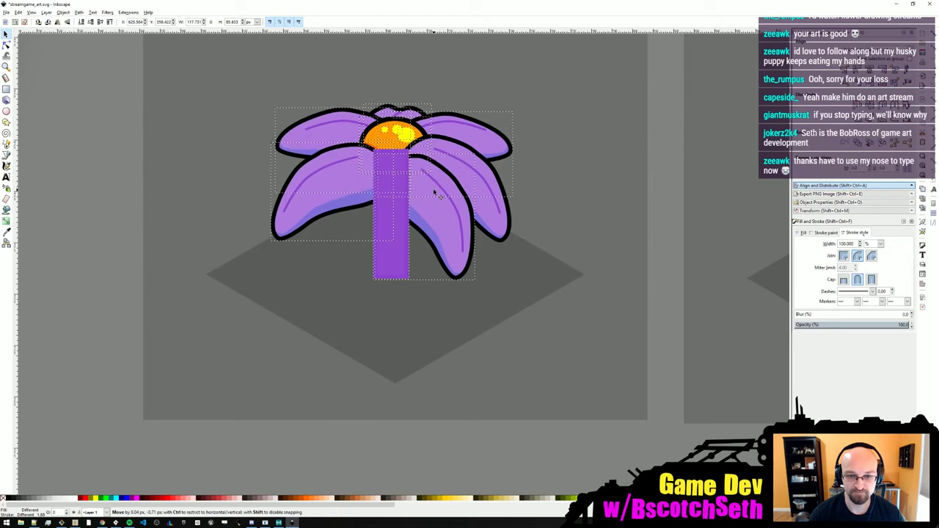
- Lower the stem rectangle in the stacking order until it sits behind the front leaves and the orange centre
{"action": "left_click", "coordinate": [396, 226]}
{"action": "key", "text": "Page_Down"}
{"action": "key", "text": "Page_Down"}
{"action": "key", "text": "Page_Down"}
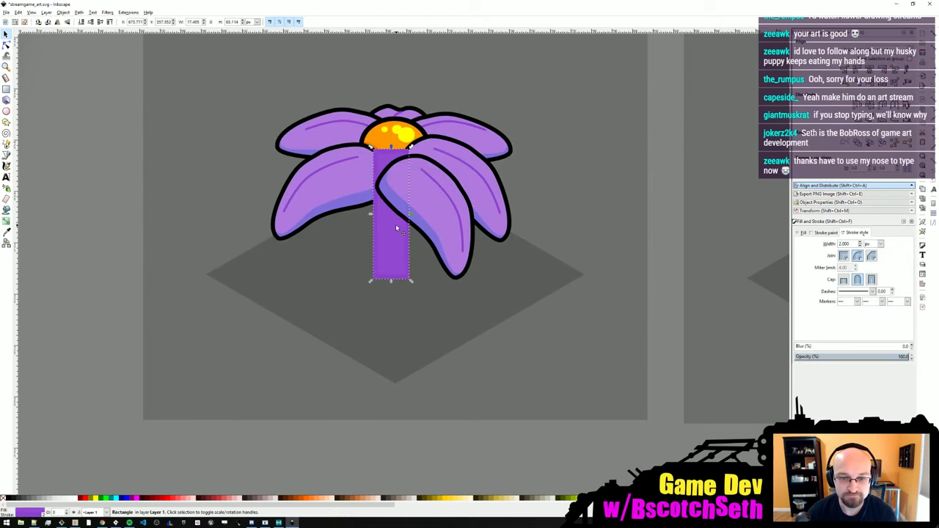
{"action": "key", "text": "Page_Down"}
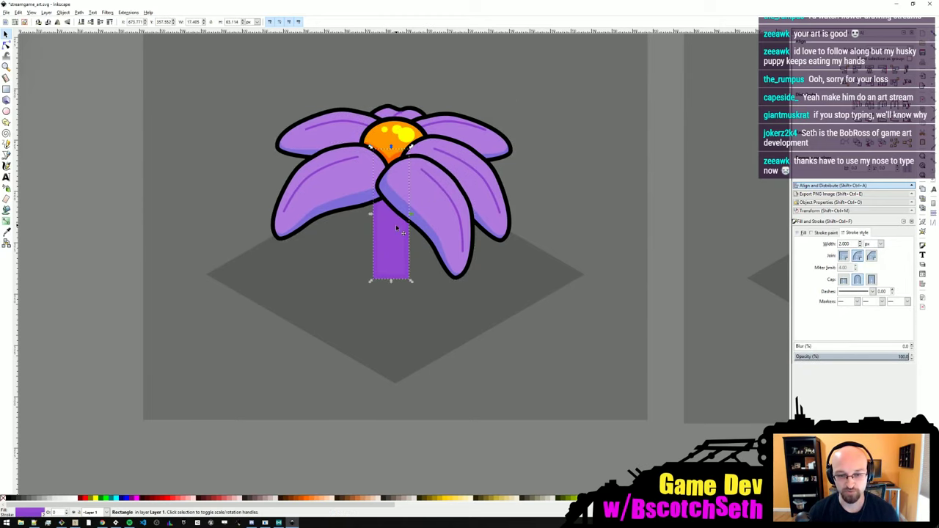
{"action": "middle_click_drag", "start_coordinate": [396, 224], "coordinate": [389, 228]}
{"action": "left_click", "coordinate": [411, 201]}
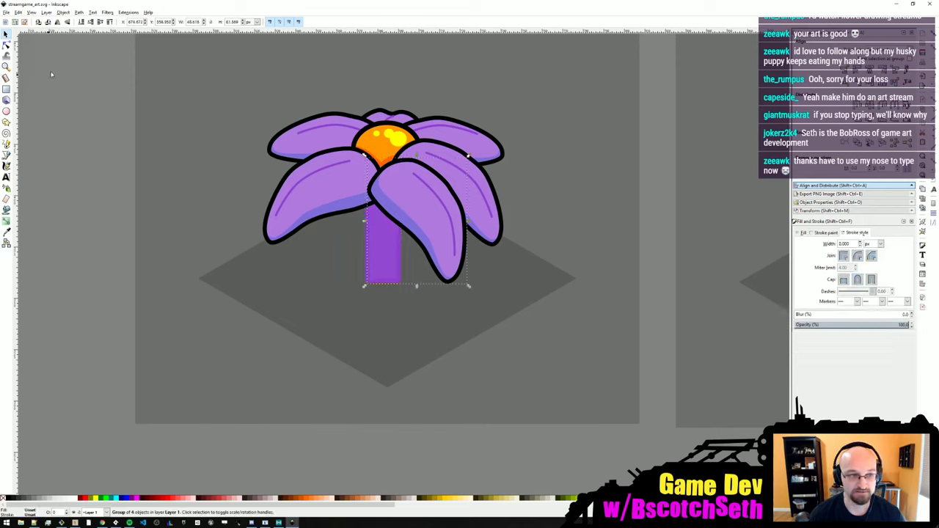
{"action": "left_click", "coordinate": [7, 45]}
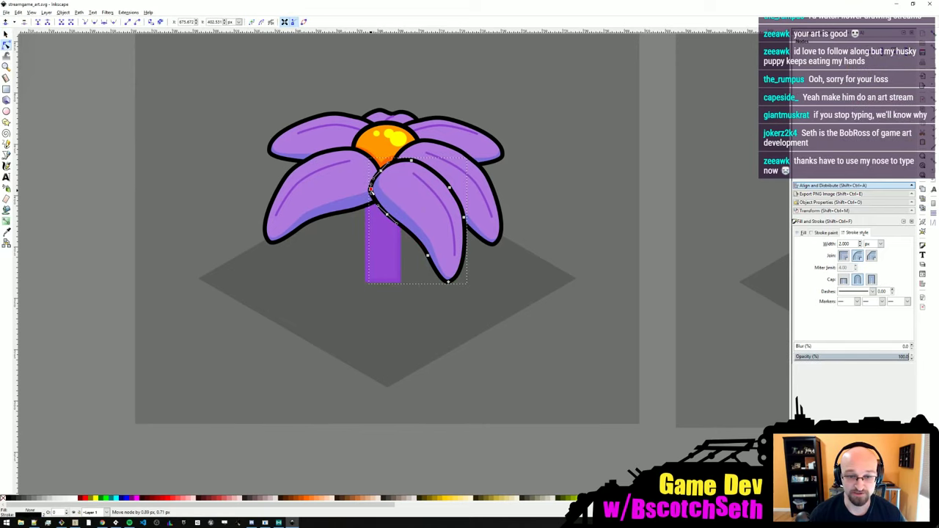
{"action": "left_click_drag", "start_coordinate": [371, 192], "coordinate": [372, 192]}
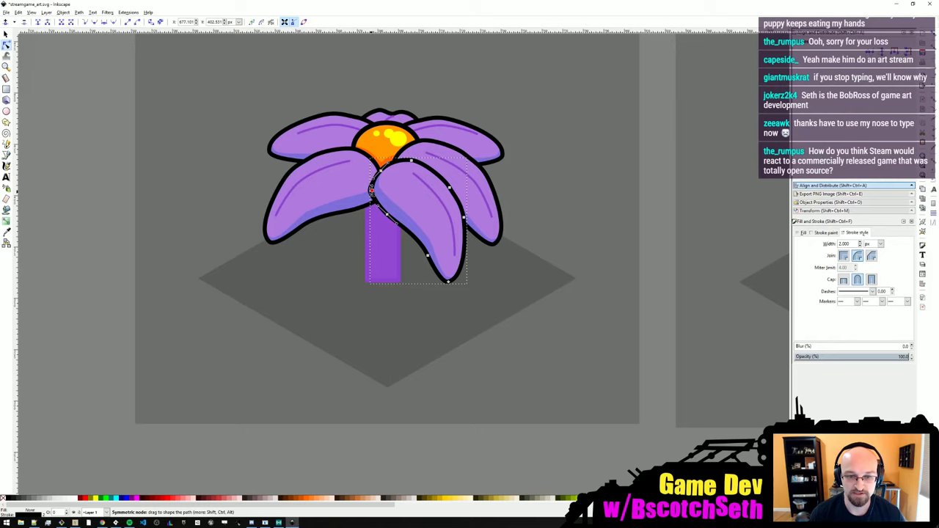
{"action": "key", "text": "ctrl+z"}
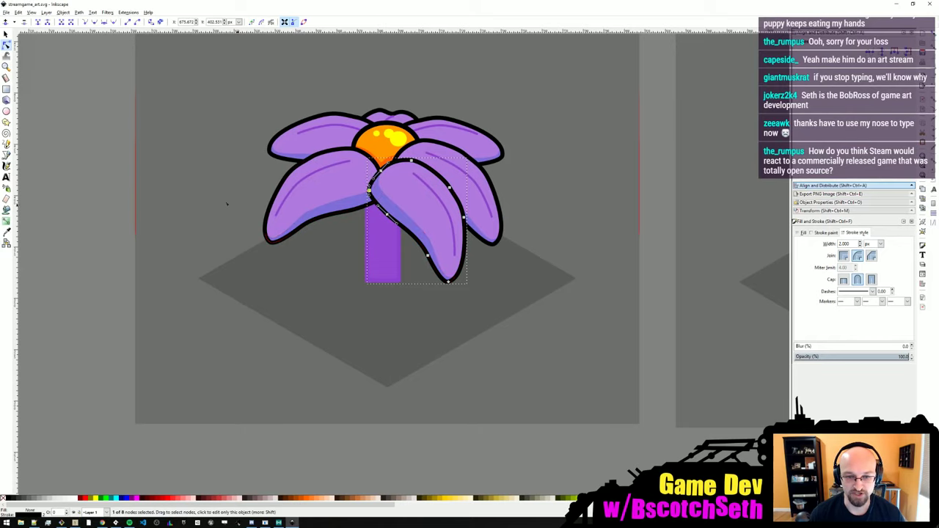
{"action": "double_click", "coordinate": [113, 132]}
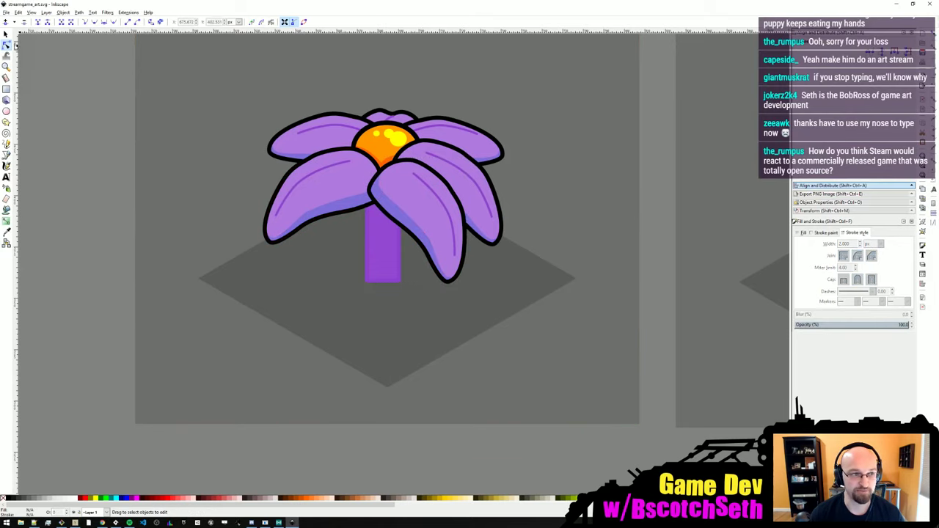
- Give the stem rectangle a black outline and a blue fill with hue 173
{"action": "left_click", "coordinate": [6, 35]}
{"action": "middle_click_drag", "start_coordinate": [385, 218], "coordinate": [371, 250]}
{"action": "scroll", "coordinate": [371, 250], "scroll_direction": "up", "scroll_amount": 1, "text": "ctrl"}
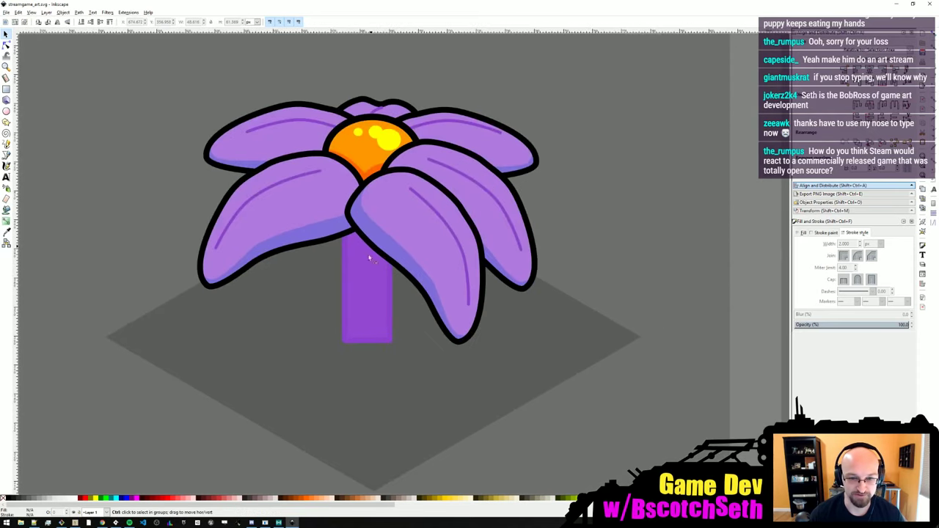
{"action": "left_click", "coordinate": [356, 311]}
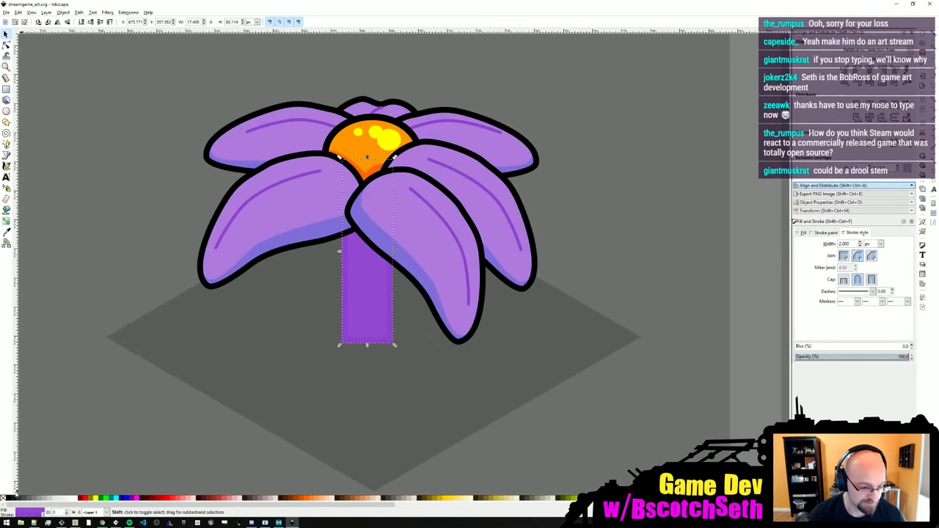
{"action": "left_click", "coordinate": [7, 498], "text": "shift"}
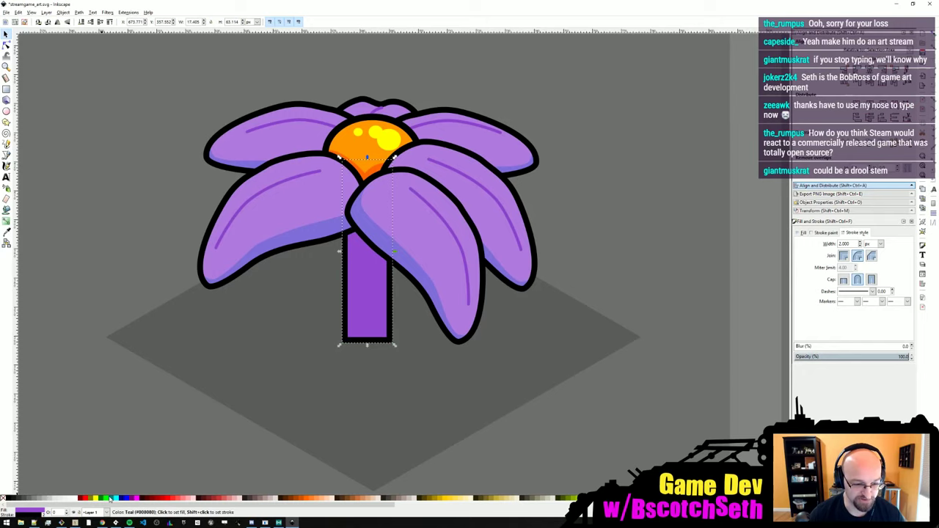
{"action": "left_click", "coordinate": [804, 232]}
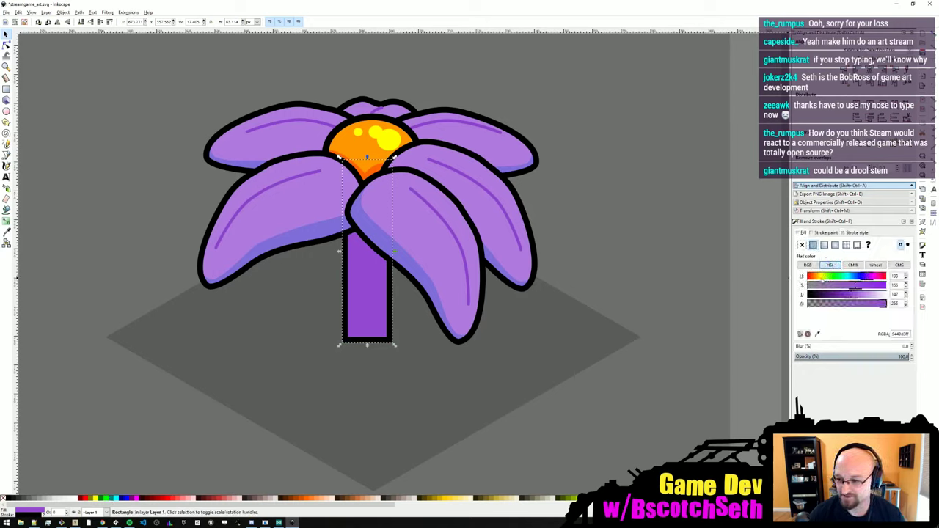
{"action": "mouse_move", "coordinate": [866, 276]}
{"action": "left_mouse_down"}
{"action": "mouse_move", "coordinate": [808, 280]}
{"action": "mouse_move", "coordinate": [864, 277]}
{"action": "mouse_move", "coordinate": [848, 294]}
{"action": "left_mouse_up"}
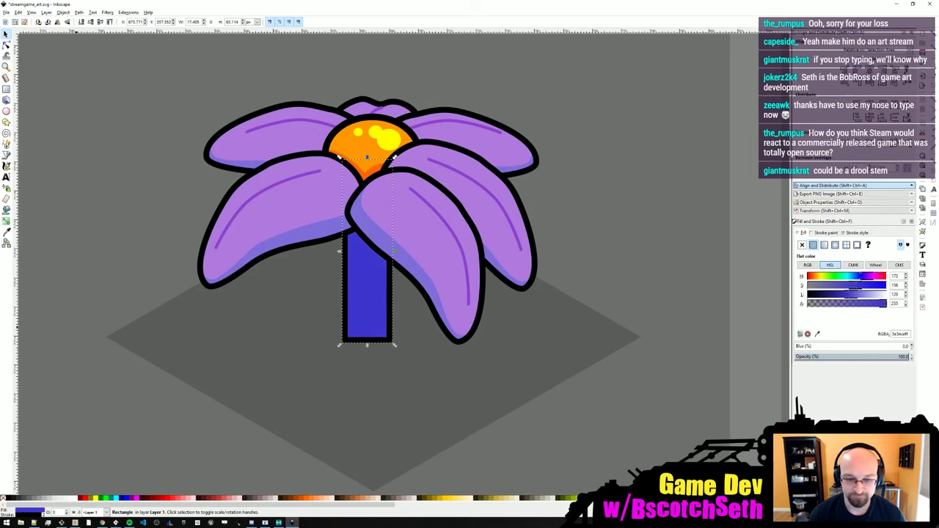
- Nudge the stem slightly up and to the right beneath the leaves and save the document
{"action": "scroll", "coordinate": [337, 251], "scroll_direction": "up", "scroll_amount": 2, "text": "ctrl"}
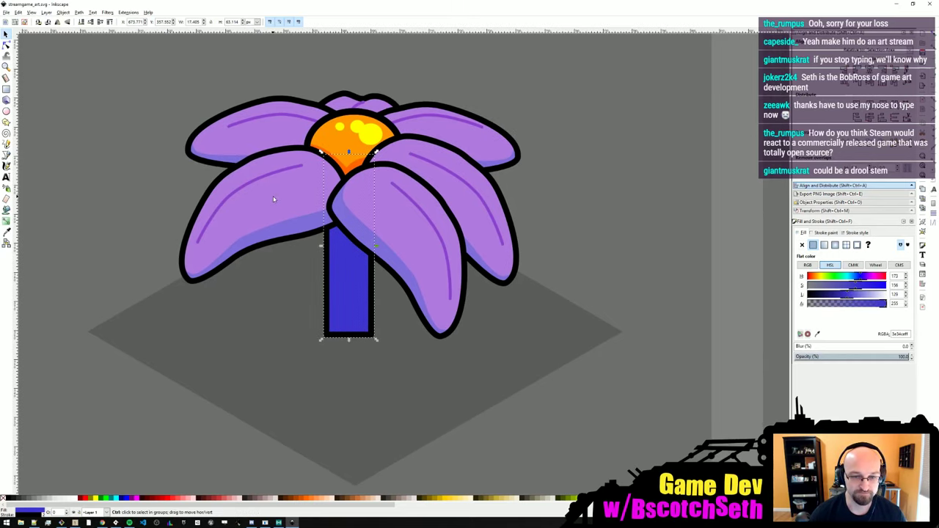
{"action": "mouse_move", "coordinate": [382, 308]}
{"action": "left_mouse_down"}
{"action": "mouse_move", "coordinate": [398, 311]}
{"action": "mouse_move", "coordinate": [389, 305]}
{"action": "mouse_move", "coordinate": [382, 325]}
{"action": "left_mouse_up"}
{"action": "scroll", "coordinate": [389, 306], "scroll_direction": "down", "scroll_amount": 2, "text": "ctrl"}
{"action": "key", "text": "ctrl+s"}
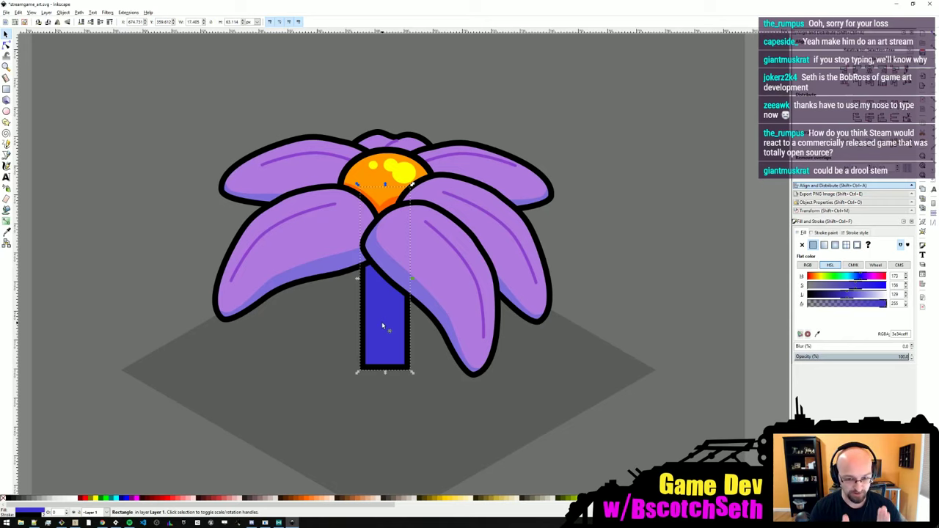
{"action": "scroll", "coordinate": [420, 234], "scroll_direction": "up", "scroll_amount": 1, "text": "ctrl"}
{"action": "key", "text": "ctrl+s"}
{"action": "middle_click_drag", "start_coordinate": [419, 238], "coordinate": [408, 217]}
{"action": "middle_click_drag", "start_coordinate": [353, 304], "coordinate": [368, 288]}
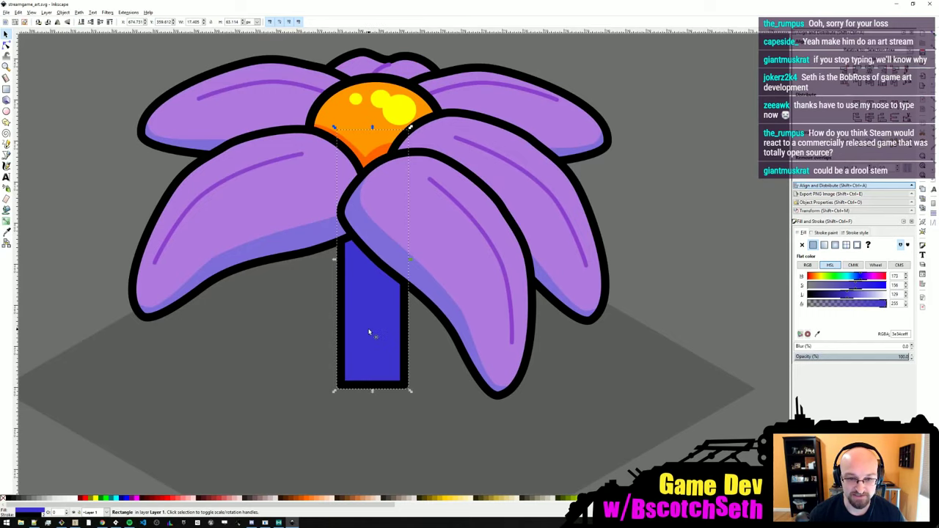
{"action": "key", "text": "ctrl+s"}
{"action": "middle_click_drag", "start_coordinate": [380, 338], "coordinate": [386, 291]}
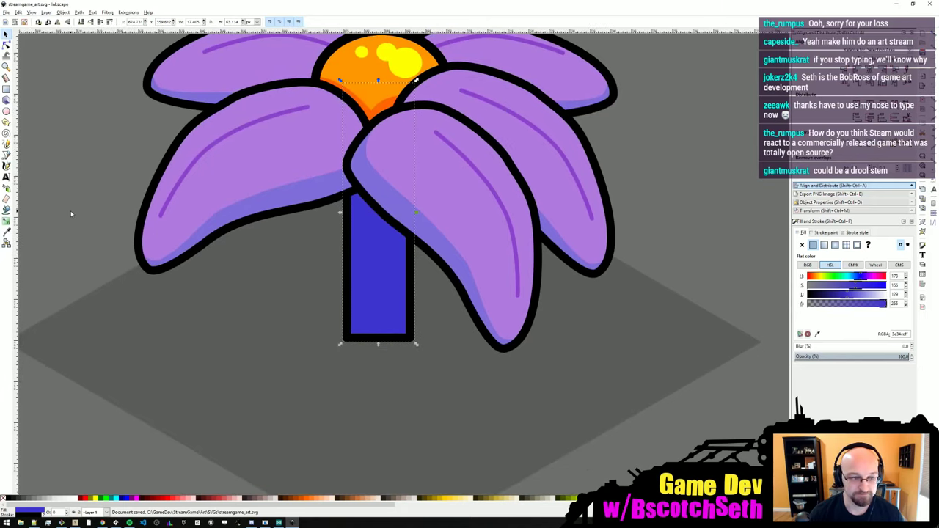
- Draw a freehand outline of spreading roots around the stem's base, about 61 px wide and 28 px tall
{"action": "left_click", "coordinate": [6, 143]}
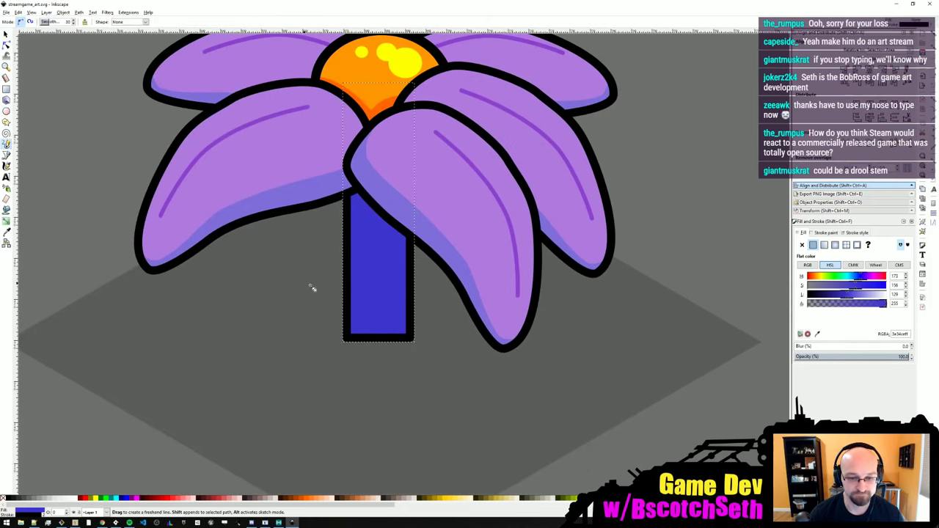
{"action": "middle_click_drag", "start_coordinate": [325, 295], "coordinate": [350, 288]}
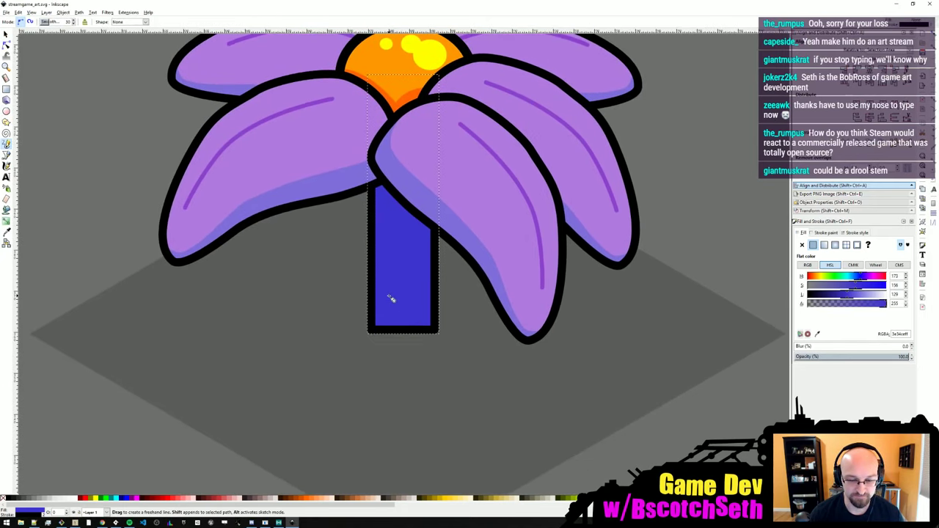
{"action": "left_click", "coordinate": [386, 288]}
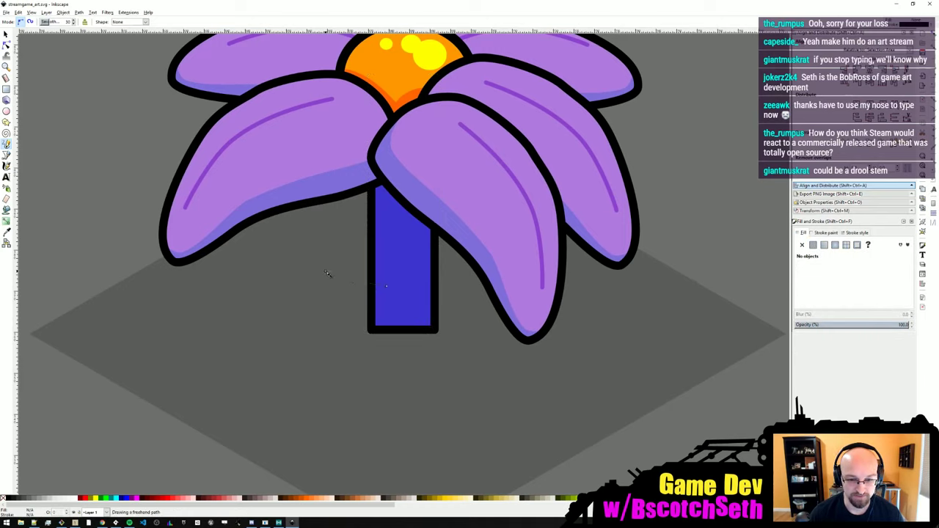
{"action": "left_click_drag", "start_coordinate": [381, 278], "coordinate": [360, 283]}
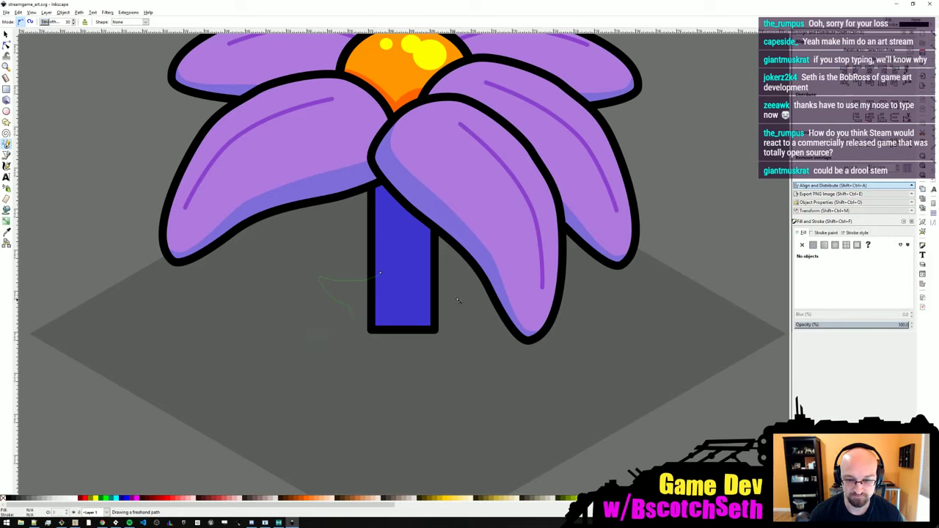
{"action": "left_click_drag", "start_coordinate": [439, 285], "coordinate": [422, 279]}
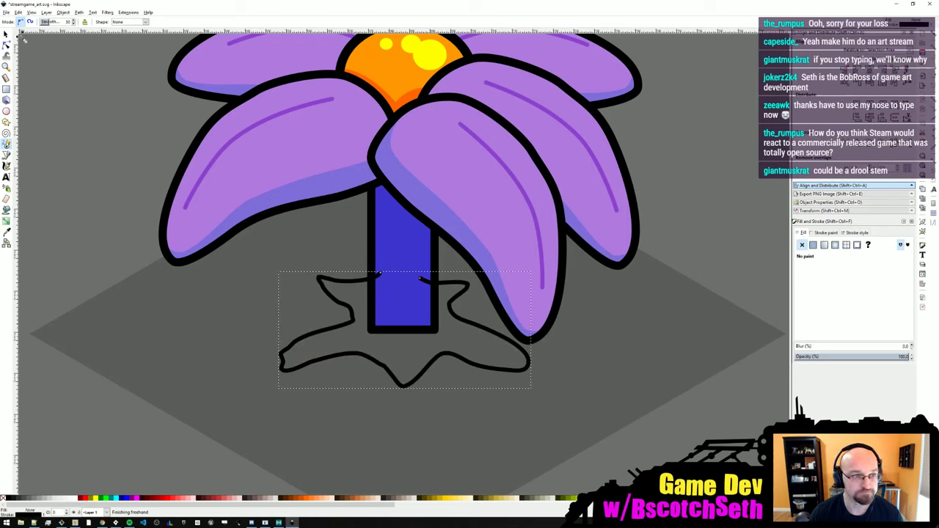
{"action": "left_click_drag", "start_coordinate": [344, 320], "coordinate": [357, 325]}
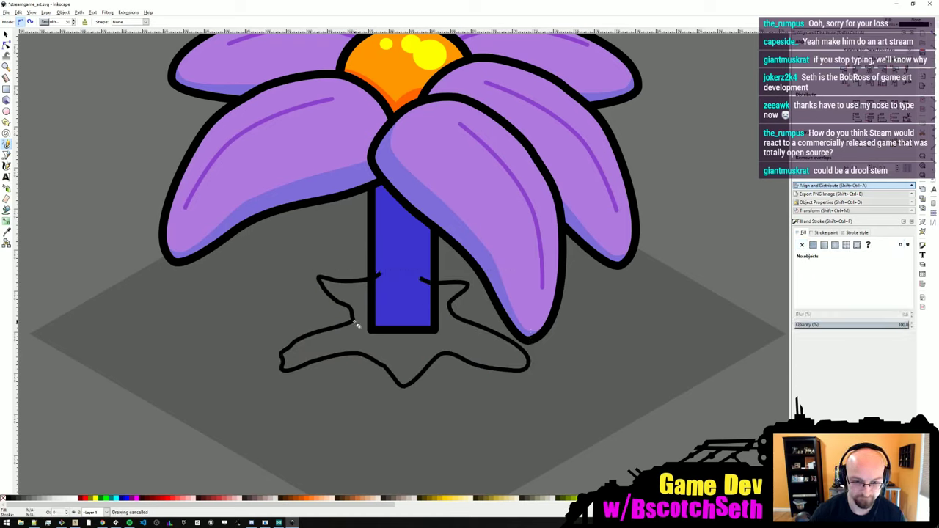
- Simplify the root outline and combine it with the stem into one shape using Union
{"action": "key", "text": "s"}
{"action": "left_click", "coordinate": [342, 308]}
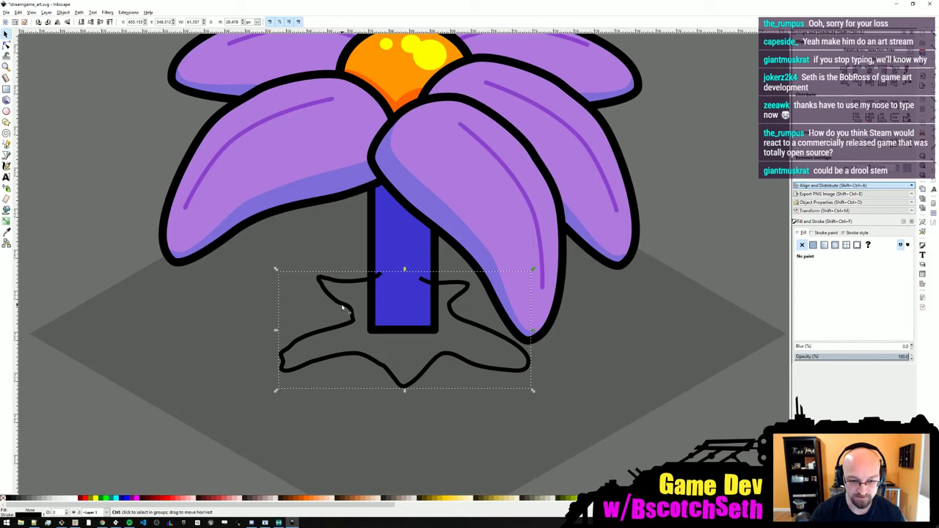
{"action": "left_click", "coordinate": [411, 308], "text": "shift"}
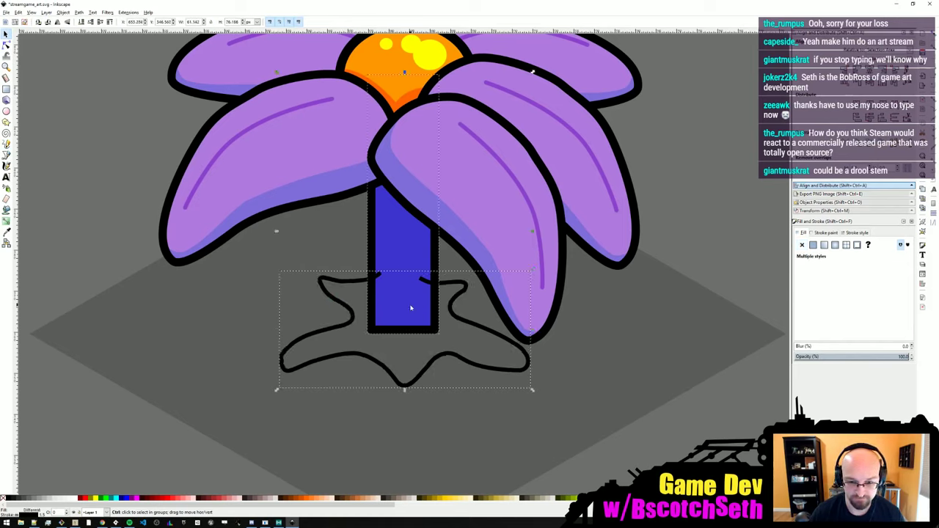
{"action": "key", "text": "ctrl+plus"}
- Bend both straight sides of the stem inward so it narrows above the roots
{"action": "left_click", "coordinate": [7, 45]}
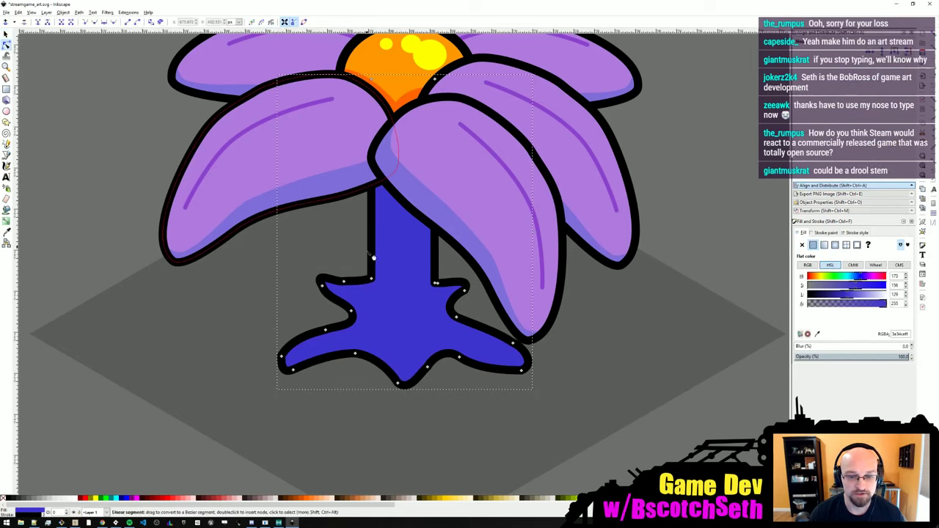
{"action": "left_click_drag", "start_coordinate": [429, 243], "coordinate": [395, 260]}
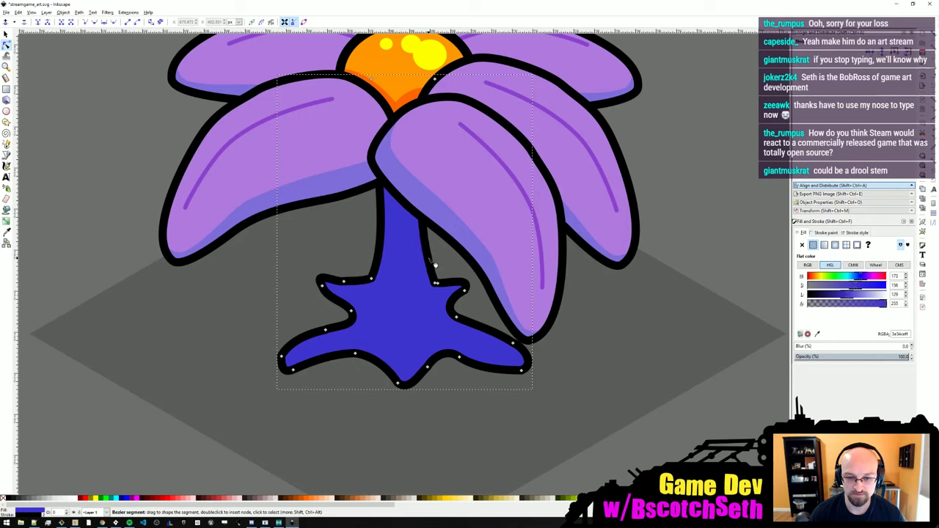
{"action": "left_click", "coordinate": [435, 282]}
{"action": "left_click", "coordinate": [38, 23]}
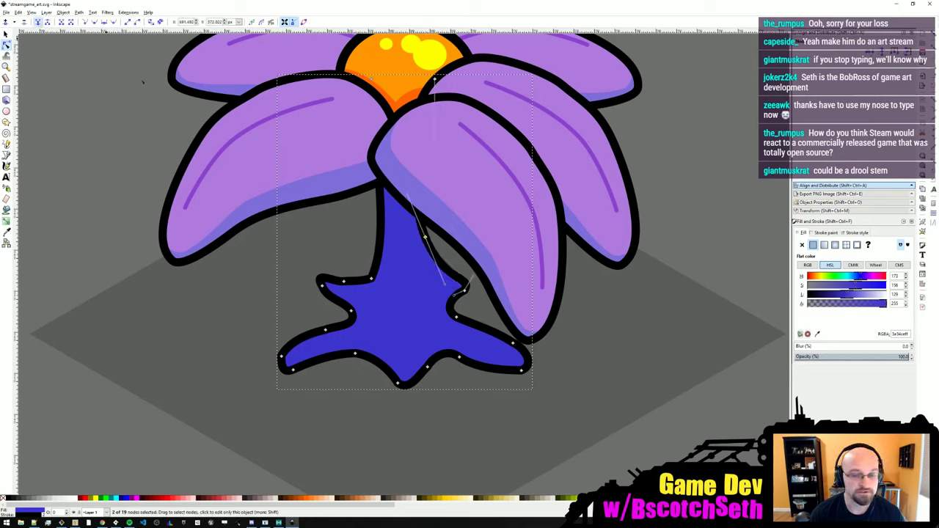
{"action": "key", "text": "ctrl+z"}
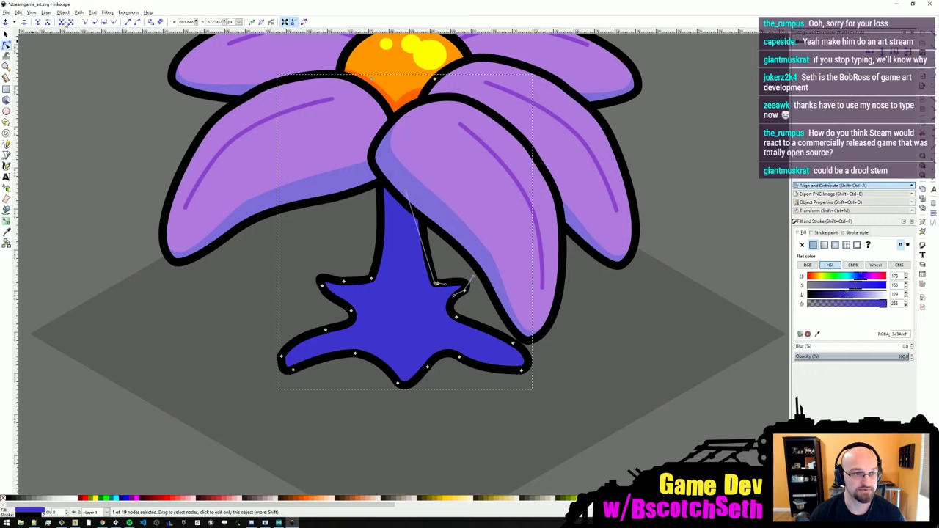
{"action": "scroll", "coordinate": [66, 55], "scroll_direction": "down", "scroll_amount": 1}
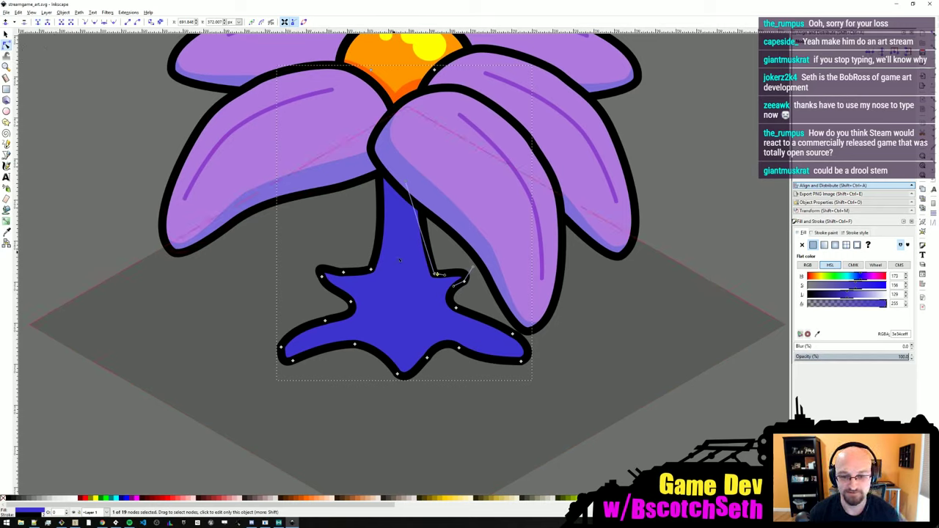
{"action": "left_click", "coordinate": [464, 283]}
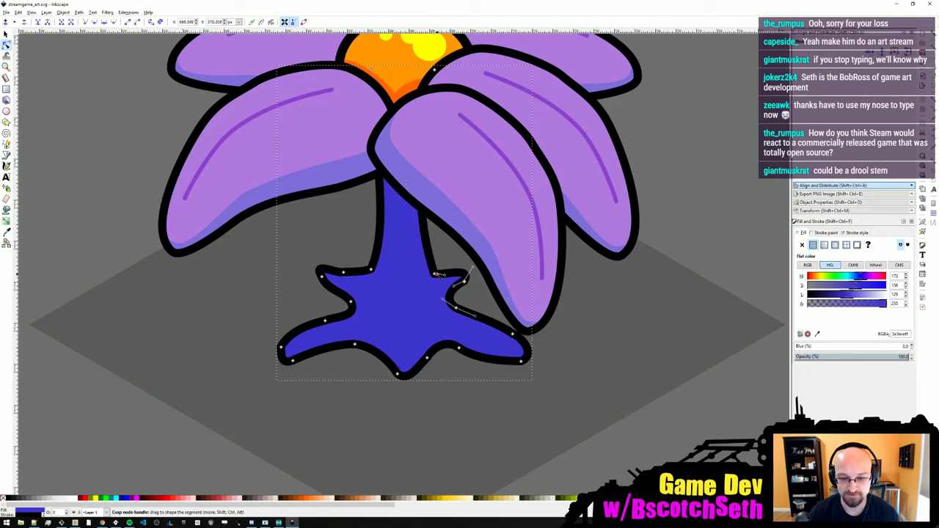
{"action": "left_click", "coordinate": [437, 275]}
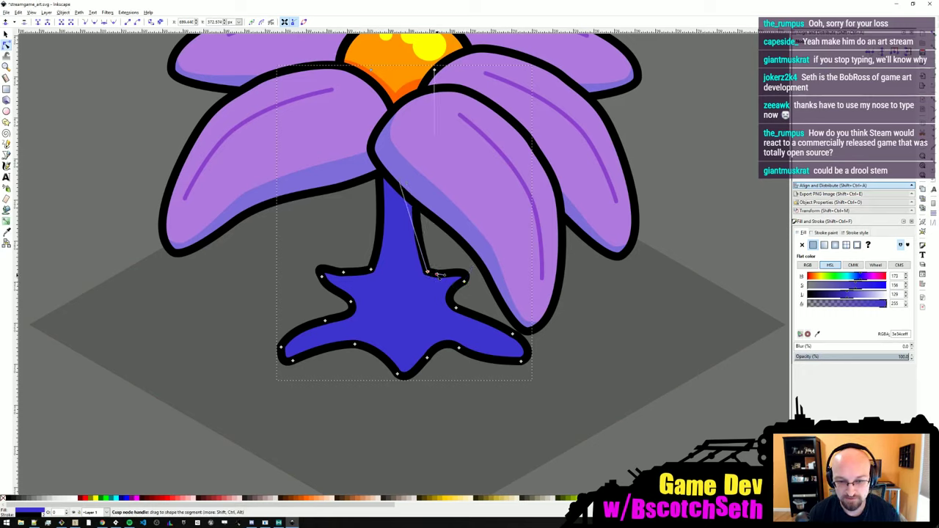
{"action": "left_click_drag", "start_coordinate": [419, 262], "coordinate": [442, 282]}
{"action": "left_click", "coordinate": [441, 260]}
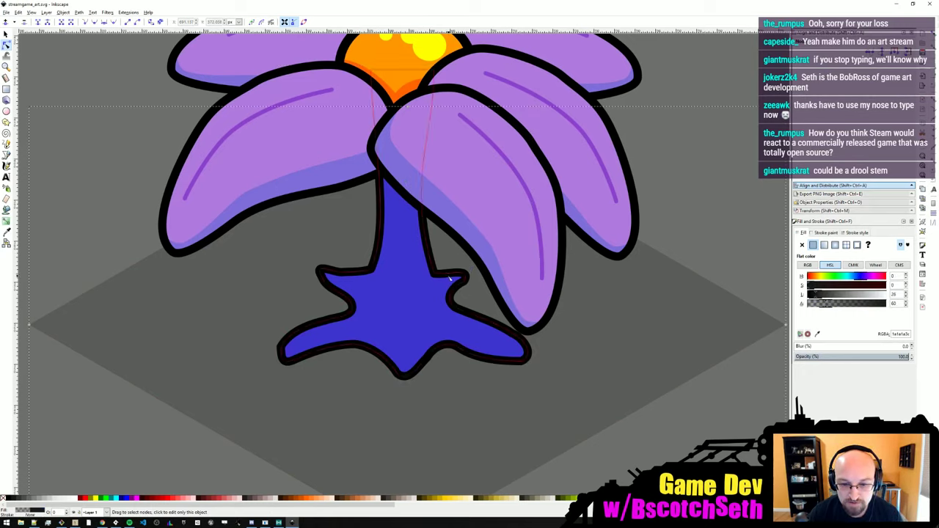
- Join the two overlapping nodes where the stem's right side meets the roots into a single node
{"action": "left_click", "coordinate": [430, 279]}
{"action": "left_click", "coordinate": [436, 274]}
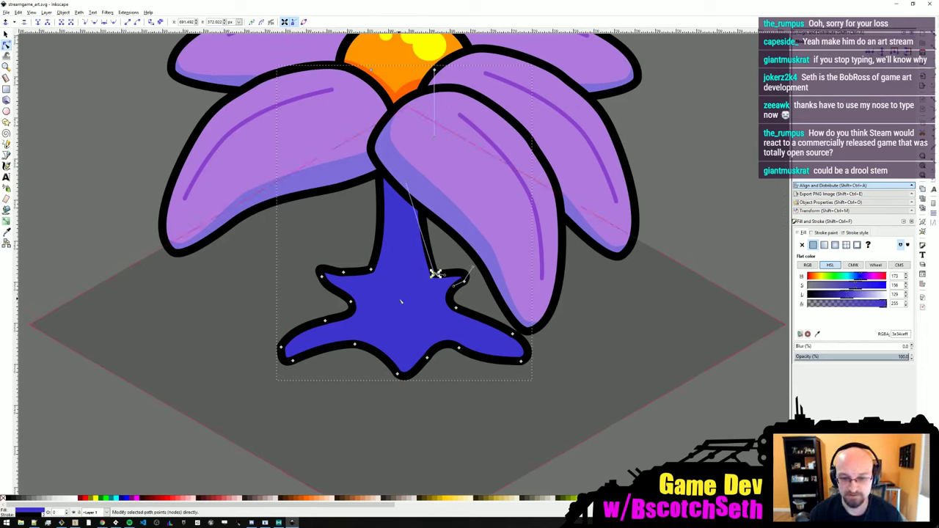
{"action": "scroll", "coordinate": [436, 274], "scroll_direction": "up", "scroll_amount": 3, "text": "ctrl"}
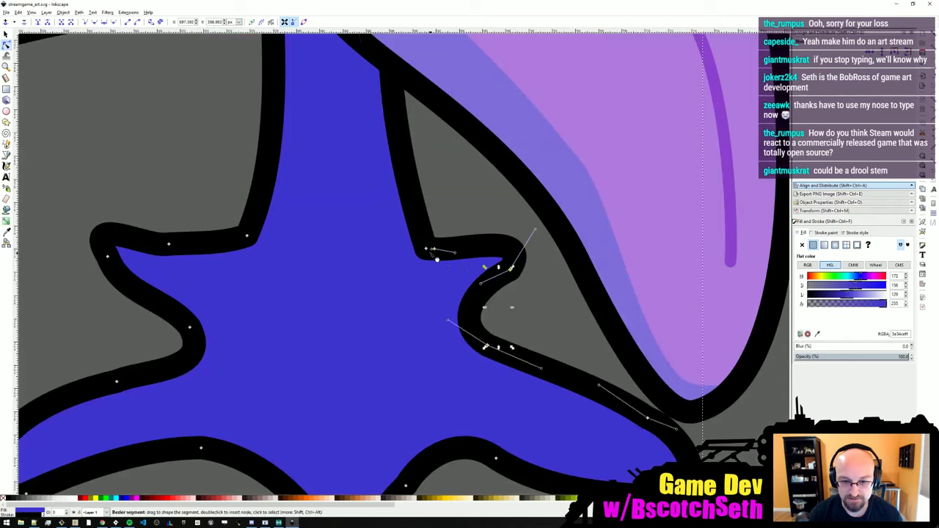
{"action": "left_click", "coordinate": [431, 250]}
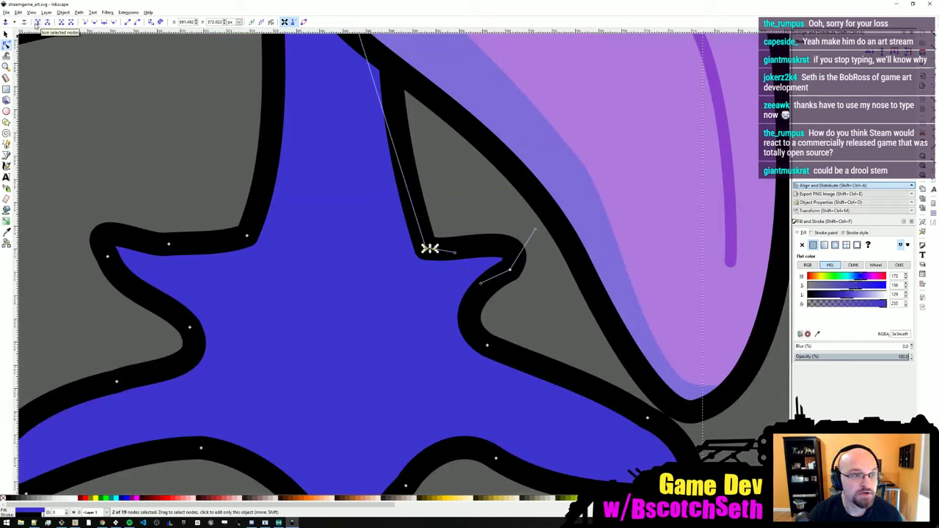
{"action": "left_click", "coordinate": [37, 24]}
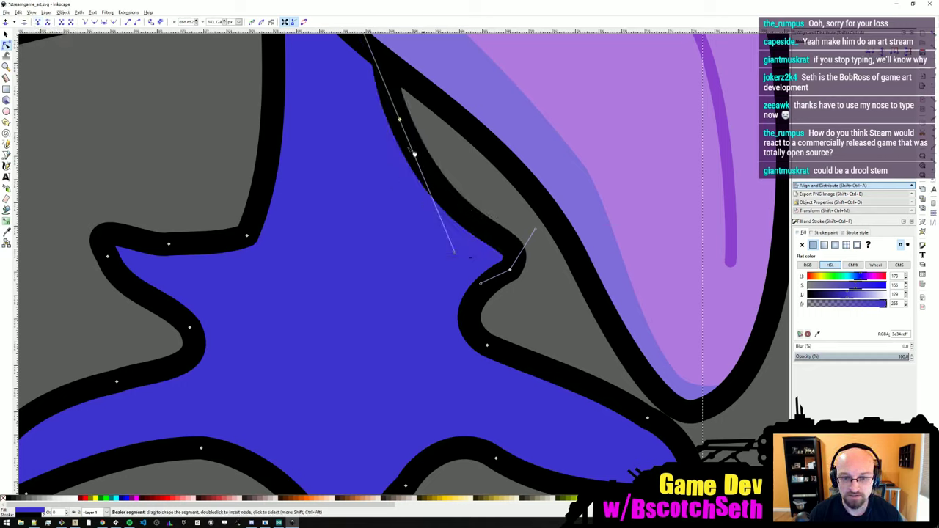
{"action": "left_click_drag", "start_coordinate": [455, 253], "coordinate": [412, 279]}
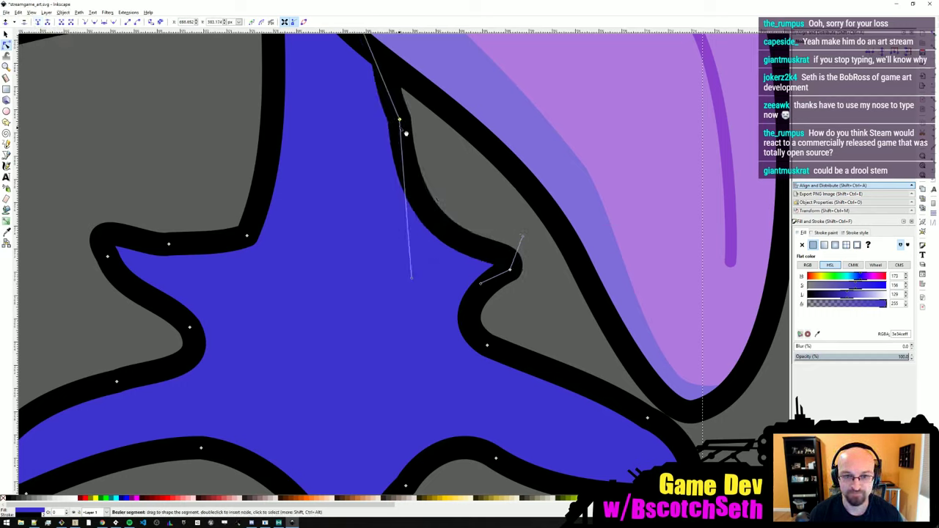
{"action": "key", "text": "ctrl+z"}
{"action": "key", "text": "Escape"}
{"action": "key", "text": "Escape"}
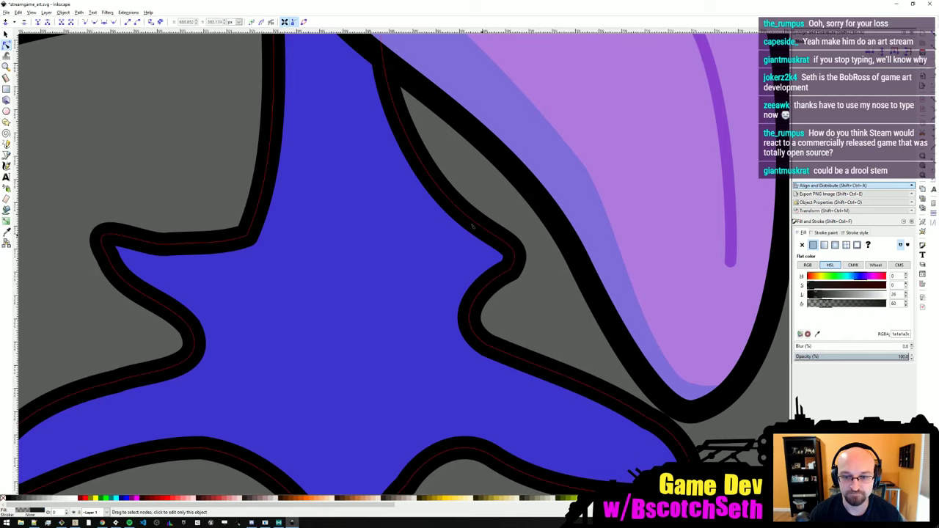
- Move the joined node down to the stem's right junction with the roots, nudge the left junction node inward, and save the document
{"action": "left_click", "coordinate": [403, 133]}
{"action": "left_click_drag", "start_coordinate": [404, 122], "coordinate": [401, 239]}
{"action": "left_click_drag", "start_coordinate": [455, 369], "coordinate": [456, 251]}
{"action": "left_click_drag", "start_coordinate": [247, 235], "coordinate": [252, 237]}
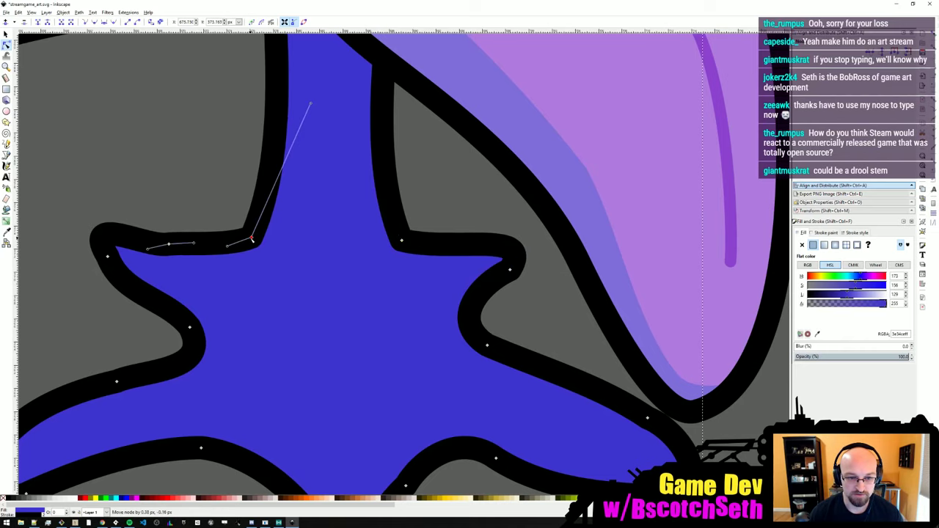
{"action": "scroll", "coordinate": [382, 239], "scroll_direction": "down", "scroll_amount": 1, "text": "ctrl"}
{"action": "scroll", "coordinate": [383, 238], "scroll_direction": "down", "scroll_amount": 4, "text": "ctrl"}
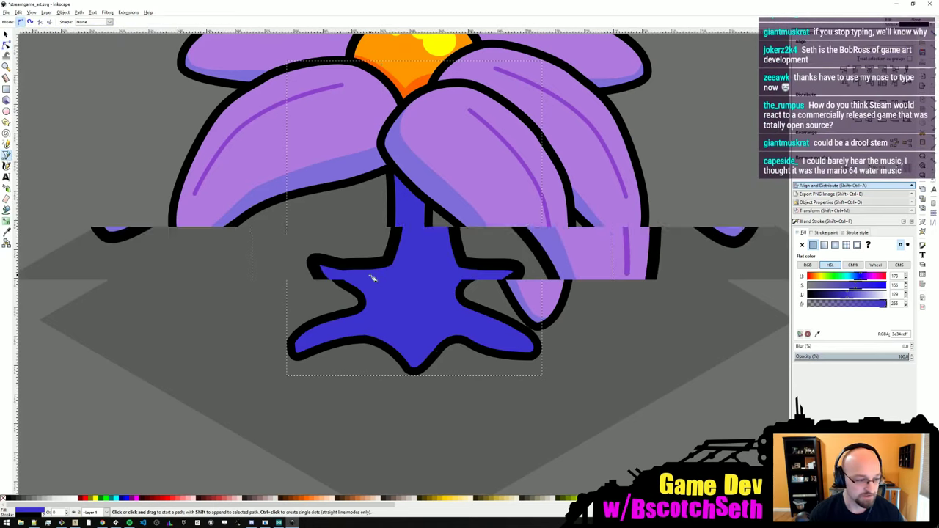
{"action": "key", "text": "b"}
{"action": "scroll", "coordinate": [372, 275], "scroll_direction": "up", "scroll_amount": 1, "text": "ctrl"}
{"action": "key", "text": "ctrl+s"}
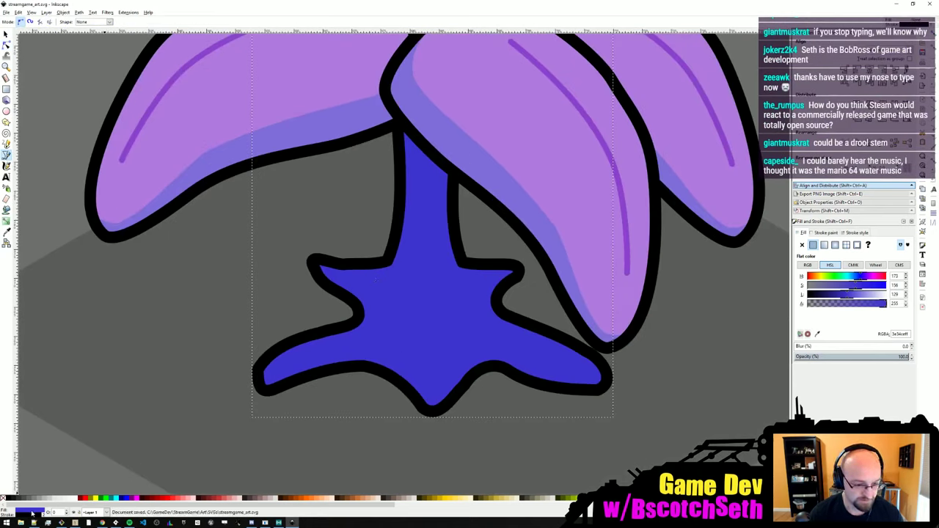
{"action": "left_click", "coordinate": [129, 523]}
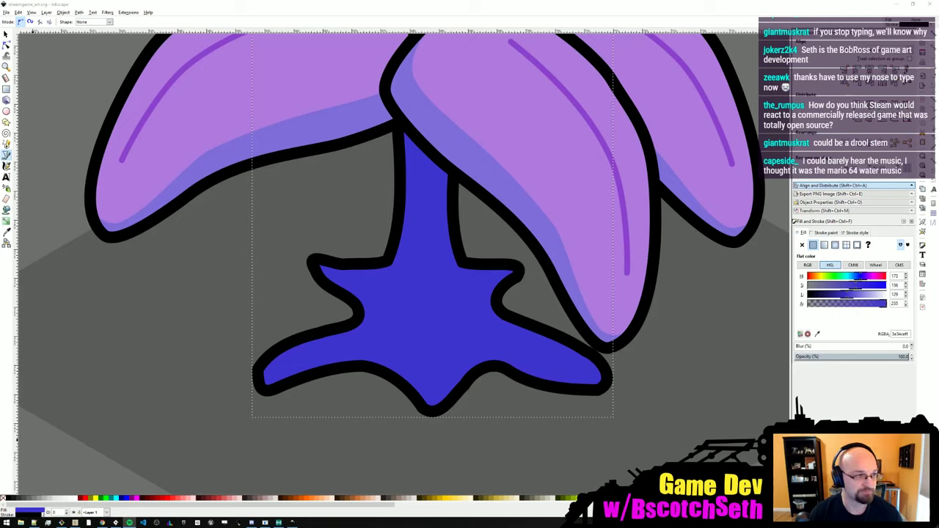
{"action": "key", "text": "alt+Tab"}
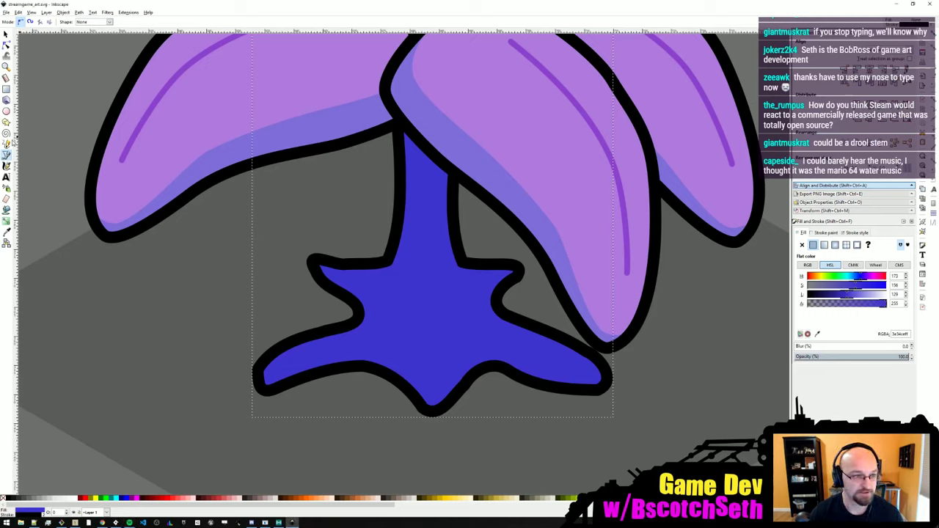
- Draw two short freehand strokes continuing the stem's left and right outlines down into the roots
{"action": "left_click", "coordinate": [7, 144]}
{"action": "left_click", "coordinate": [393, 254]}
{"action": "left_click_drag", "start_coordinate": [380, 281], "coordinate": [381, 282]}
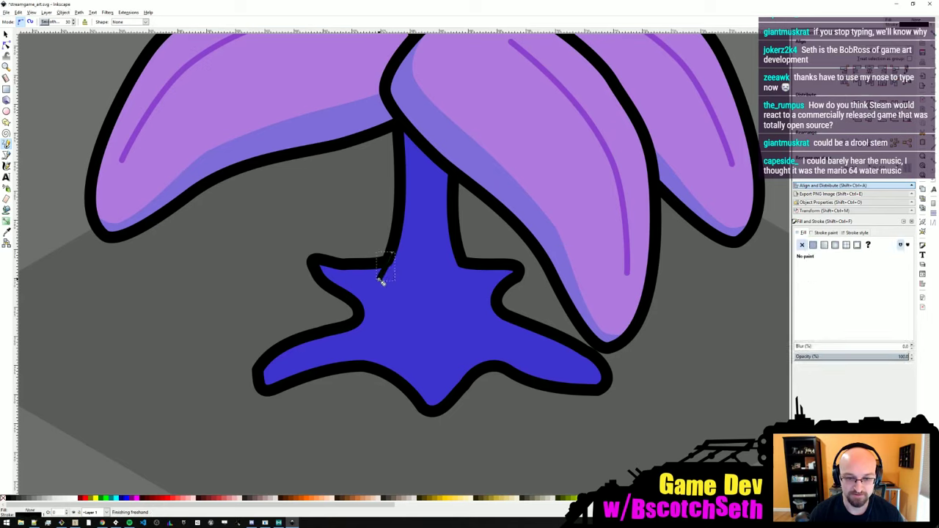
{"action": "left_click_drag", "start_coordinate": [458, 255], "coordinate": [470, 294]}
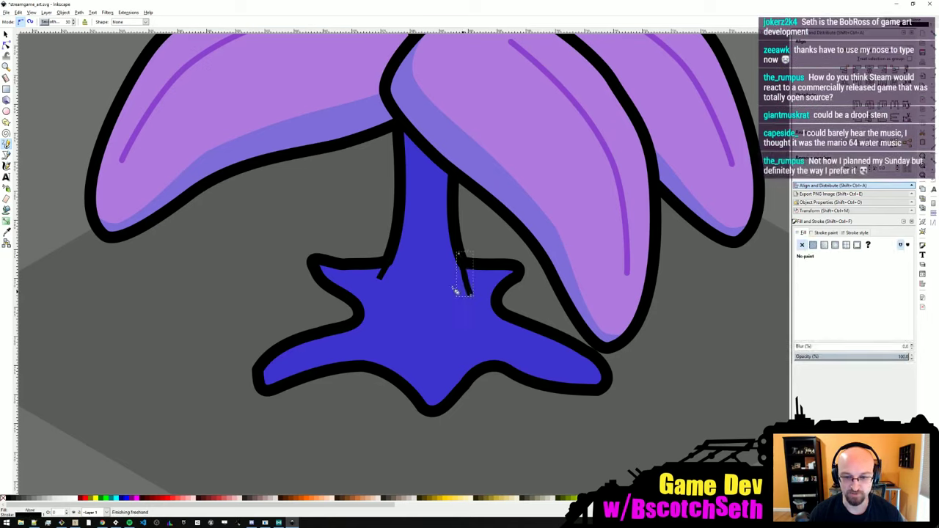
- Give both short strokes a round join, round caps and a width of 2 px
{"action": "left_click", "coordinate": [5, 35]}
{"action": "left_click", "coordinate": [383, 267], "text": "shift"}
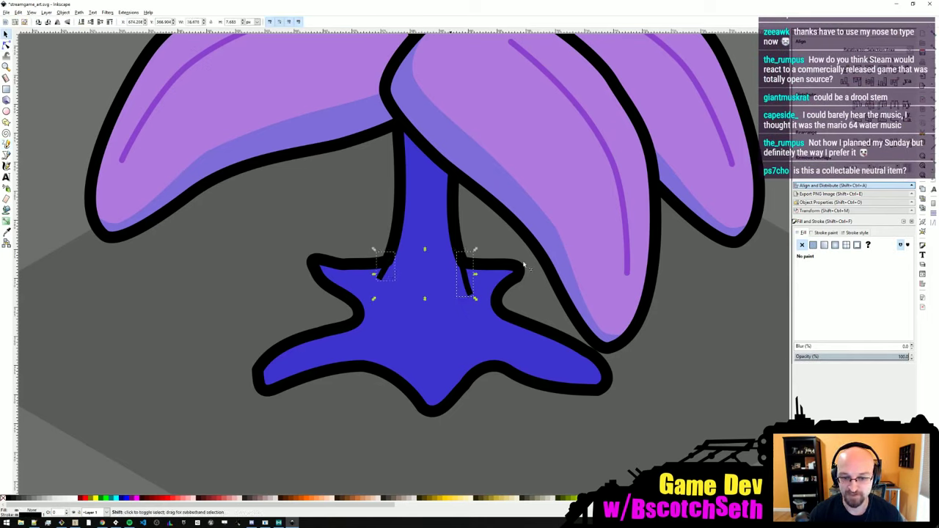
{"action": "left_click", "coordinate": [854, 231]}
{"action": "left_click", "coordinate": [858, 255]}
{"action": "left_click", "coordinate": [857, 280]}
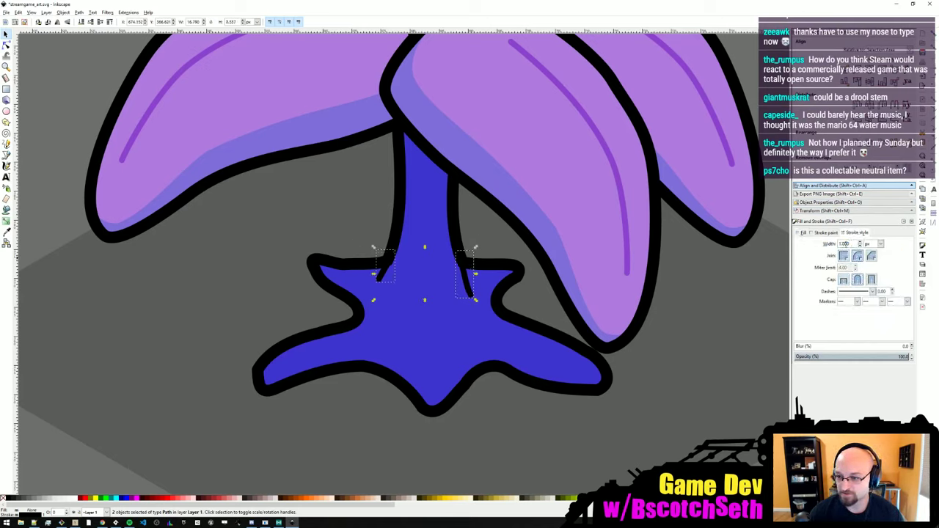
{"action": "type", "text": "2"}
{"action": "key", "text": "Return"}
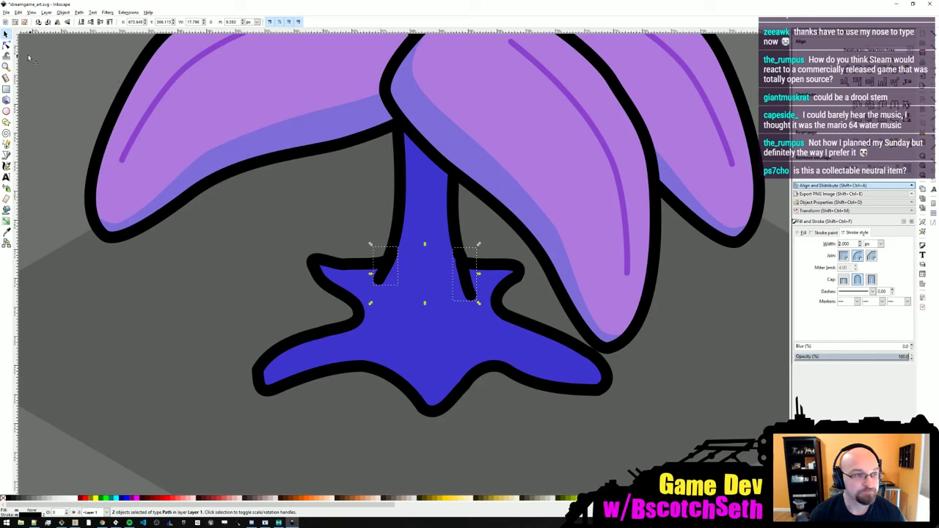
- Align the right stroke's upper end with the stem outline and lengthen the left stroke at both ends
{"action": "left_click", "coordinate": [6, 46]}
{"action": "left_click", "coordinate": [468, 284]}
{"action": "left_click", "coordinate": [499, 273]}
{"action": "left_click", "coordinate": [459, 257]}
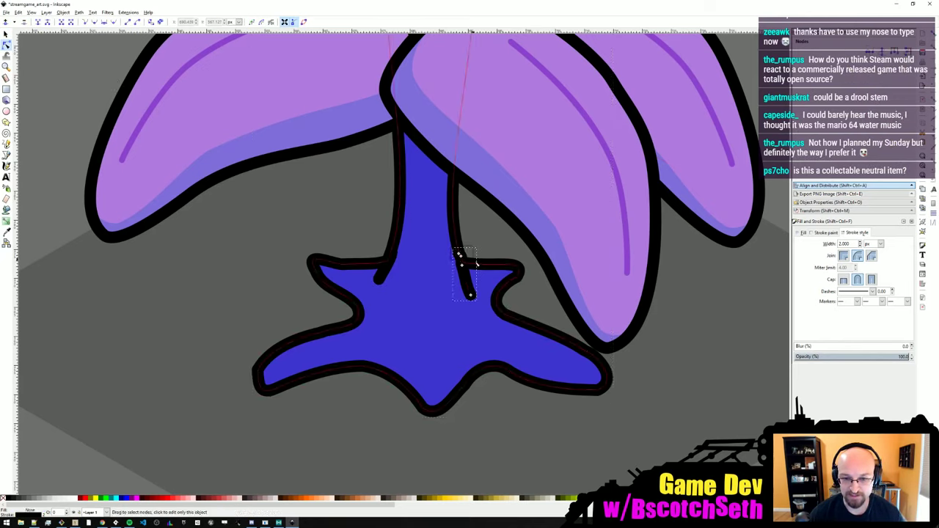
{"action": "left_click_drag", "start_coordinate": [459, 254], "coordinate": [460, 256]}
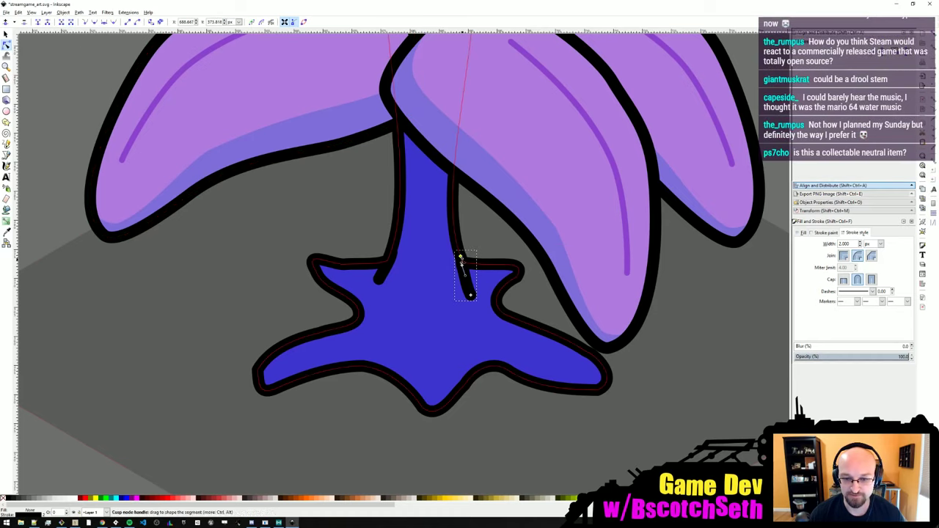
{"action": "left_click", "coordinate": [379, 279]}
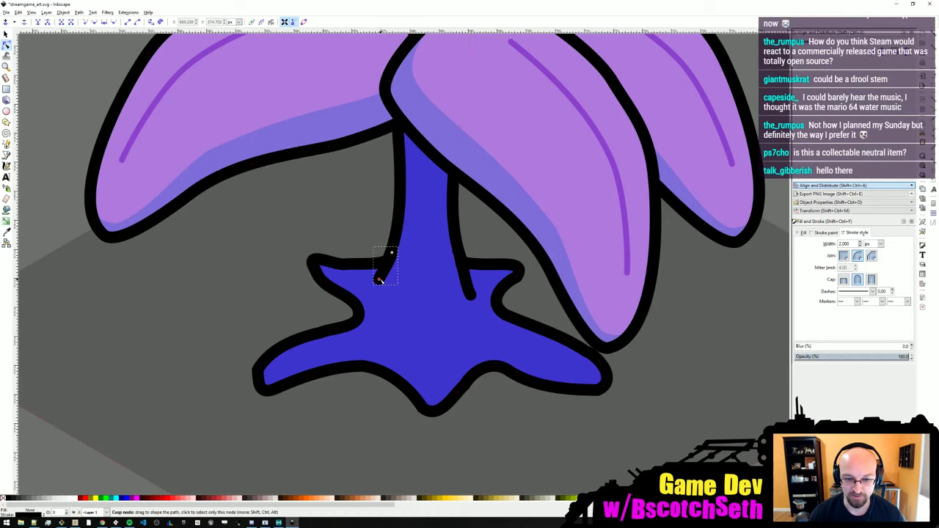
{"action": "mouse_move", "coordinate": [380, 279]}
{"action": "left_mouse_down"}
{"action": "mouse_move", "coordinate": [385, 299]}
{"action": "mouse_move", "coordinate": [373, 287]}
{"action": "left_mouse_up"}
{"action": "left_click_drag", "start_coordinate": [392, 253], "coordinate": [394, 248]}
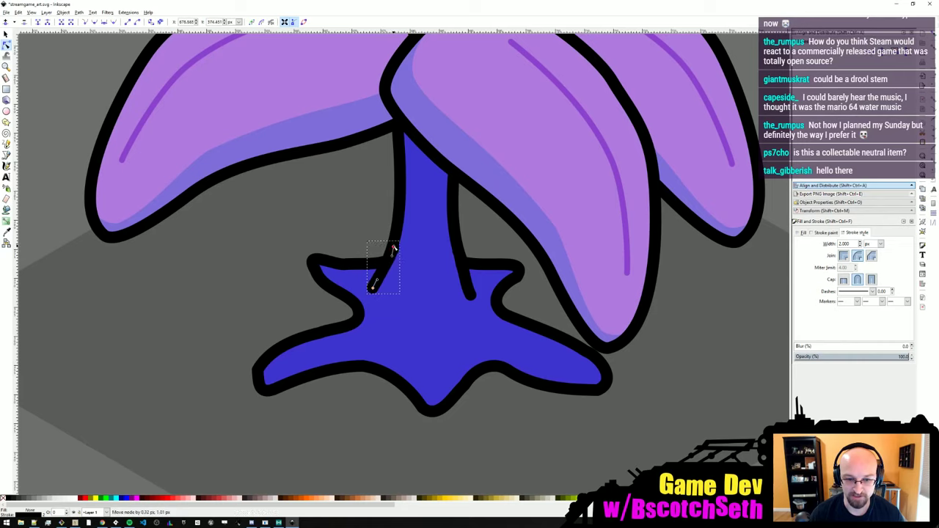
- Shift the tip node of the upper-left root slightly down and outward, and adjust the curve handle along that root's upper edge
{"action": "left_click", "coordinate": [318, 269]}
{"action": "left_click_drag", "start_coordinate": [316, 270], "coordinate": [313, 274]}
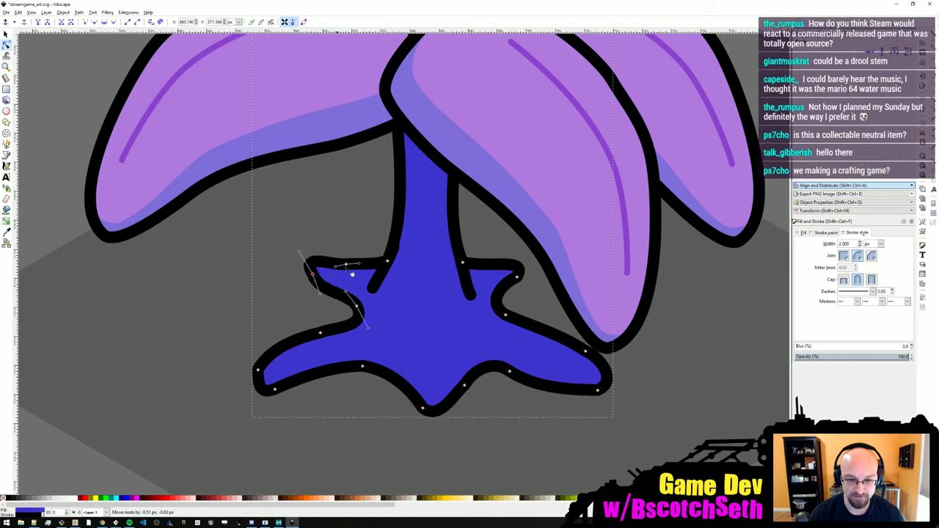
{"action": "left_click", "coordinate": [387, 260]}
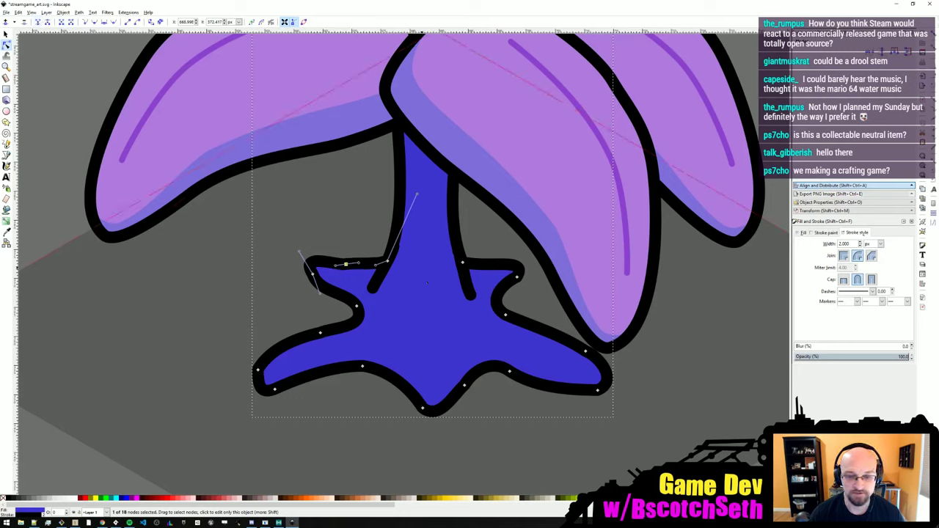
{"action": "left_click_drag", "start_coordinate": [359, 263], "coordinate": [364, 266]}
- Apply a linear gradient fill to the stem and roots shape, running vertically from the roots up to the leaves
{"action": "scroll", "coordinate": [380, 342], "scroll_direction": "down", "scroll_amount": 8, "text": "ctrl"}
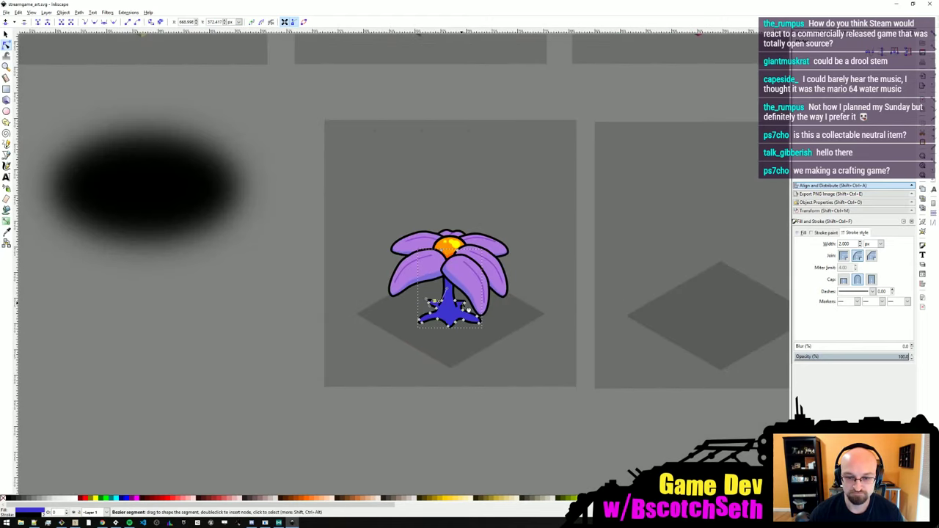
{"action": "key", "text": "s"}
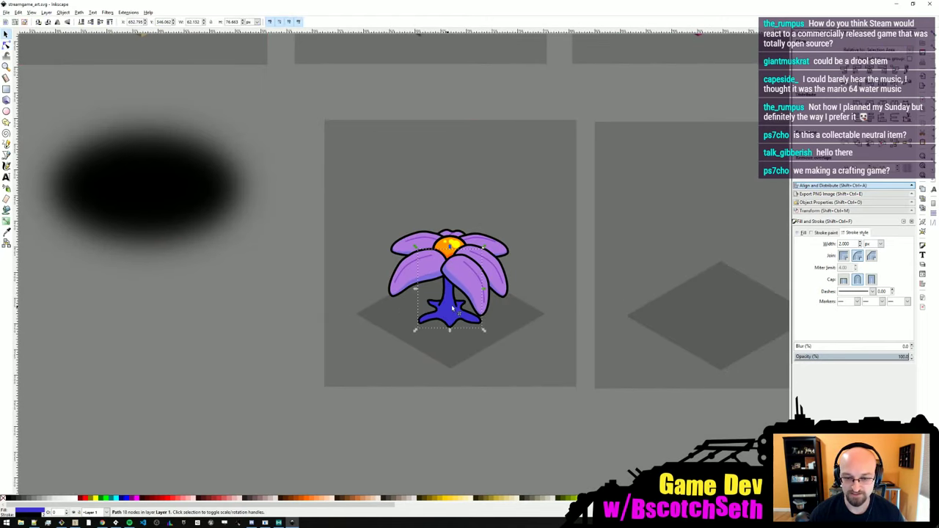
{"action": "middle_click_drag", "start_coordinate": [627, 283], "coordinate": [595, 284]}
{"action": "left_click", "coordinate": [802, 232]}
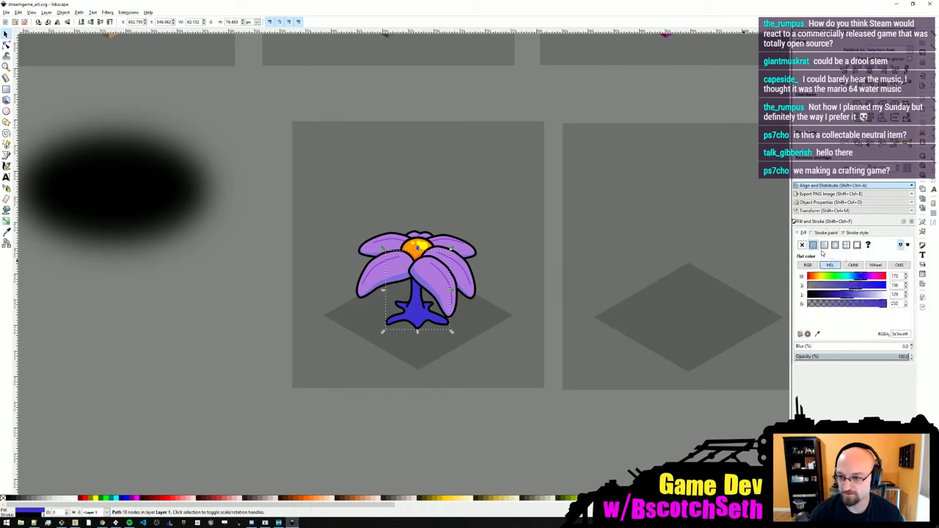
{"action": "left_click", "coordinate": [825, 246]}
{"action": "left_click", "coordinate": [6, 45]}
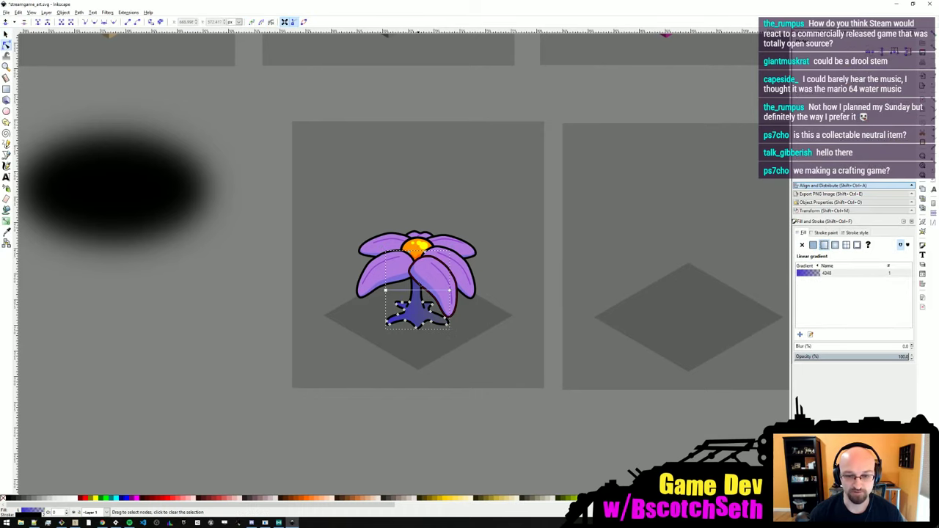
{"action": "left_click", "coordinate": [418, 321]}
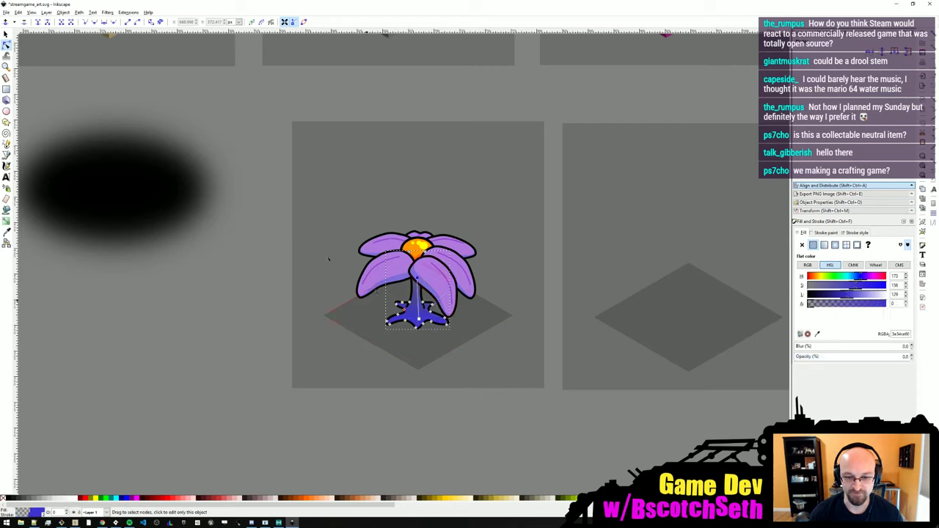
- Set the gradient's upper stop to a fully opaque dark blue with lightness 70, and save the document
{"action": "key", "text": "s"}
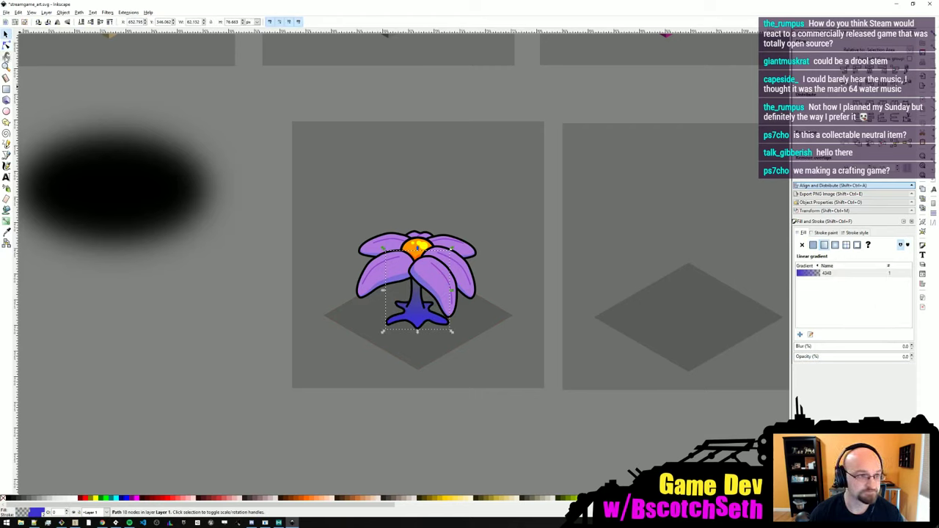
{"action": "left_click", "coordinate": [5, 45]}
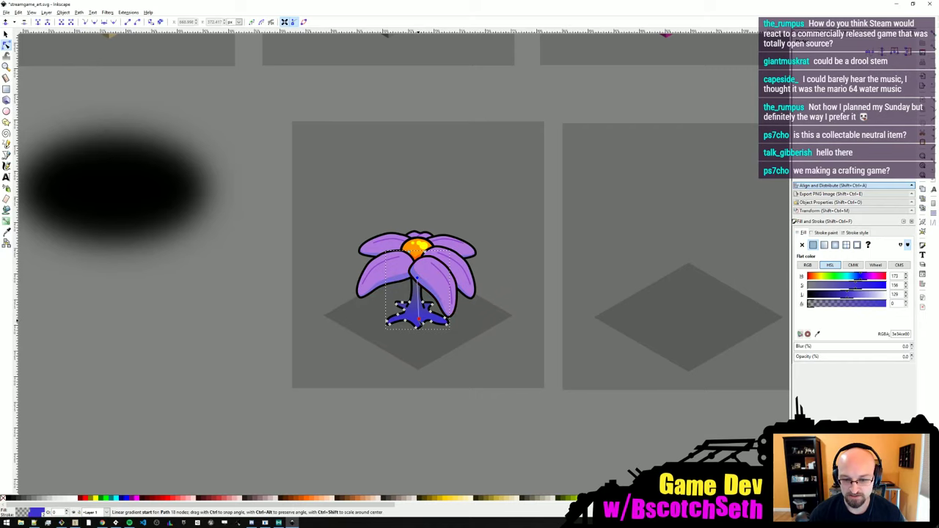
{"action": "middle_click_drag", "start_coordinate": [417, 317], "coordinate": [391, 304]}
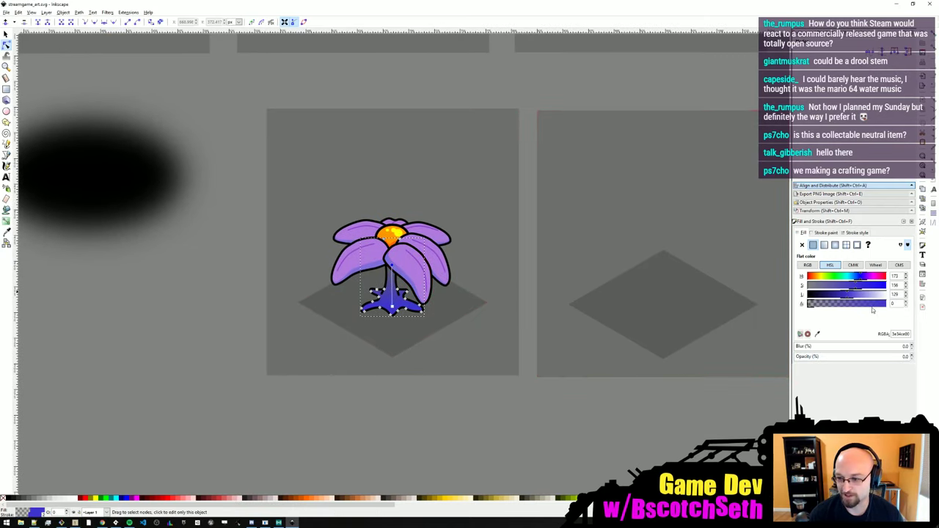
{"action": "left_click_drag", "start_coordinate": [871, 305], "coordinate": [832, 296]}
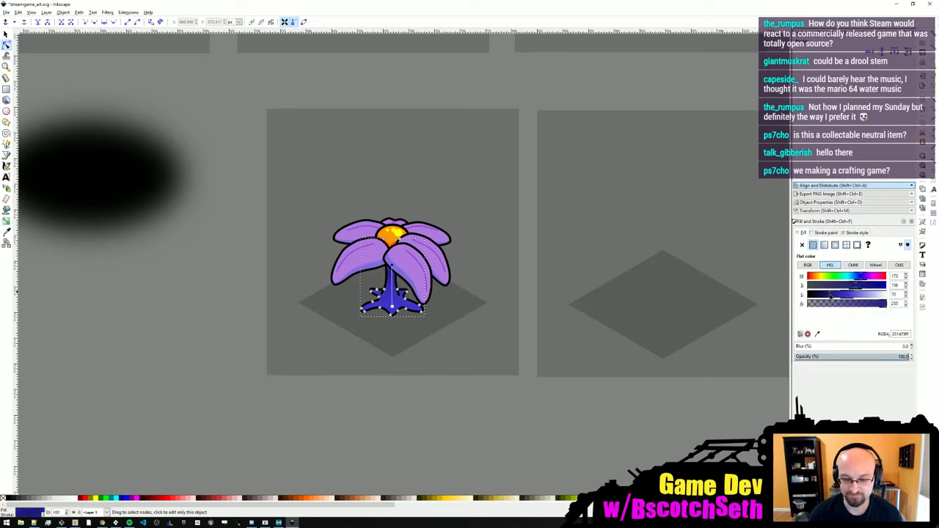
{"action": "left_click", "coordinate": [480, 404]}
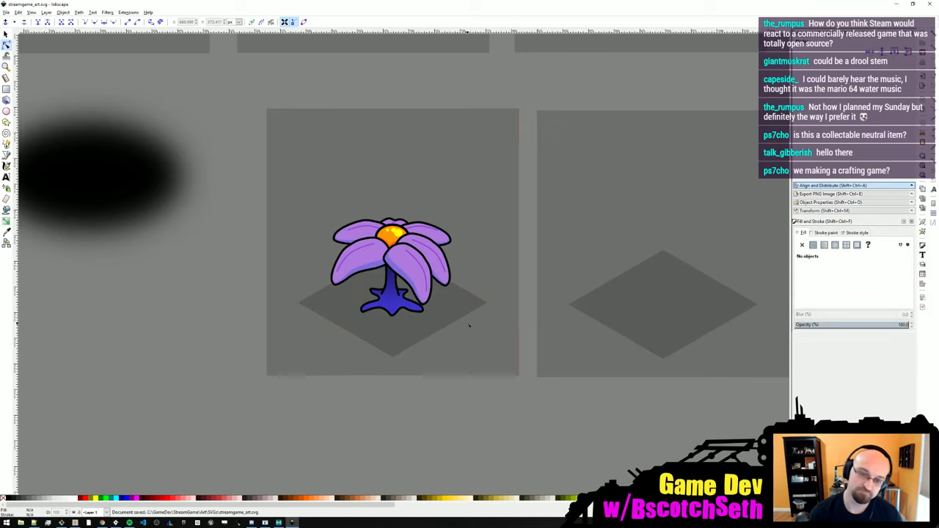
- Move the notch node between the two left roots slightly outward, make the upper-left root's tip node smooth, and save the document
{"action": "middle_click_drag", "start_coordinate": [464, 343], "coordinate": [458, 340]}
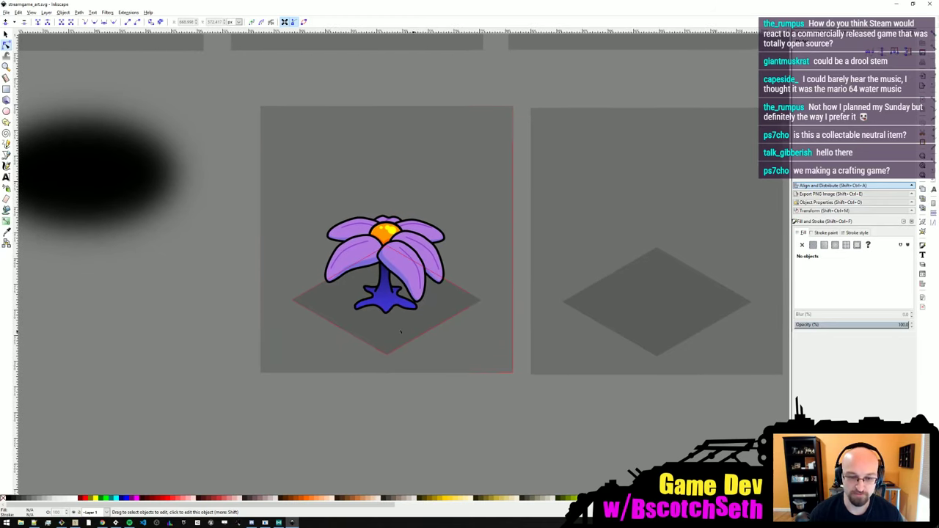
{"action": "left_click", "coordinate": [372, 306]}
{"action": "scroll", "coordinate": [372, 307], "scroll_direction": "up", "scroll_amount": 5, "text": "ctrl"}
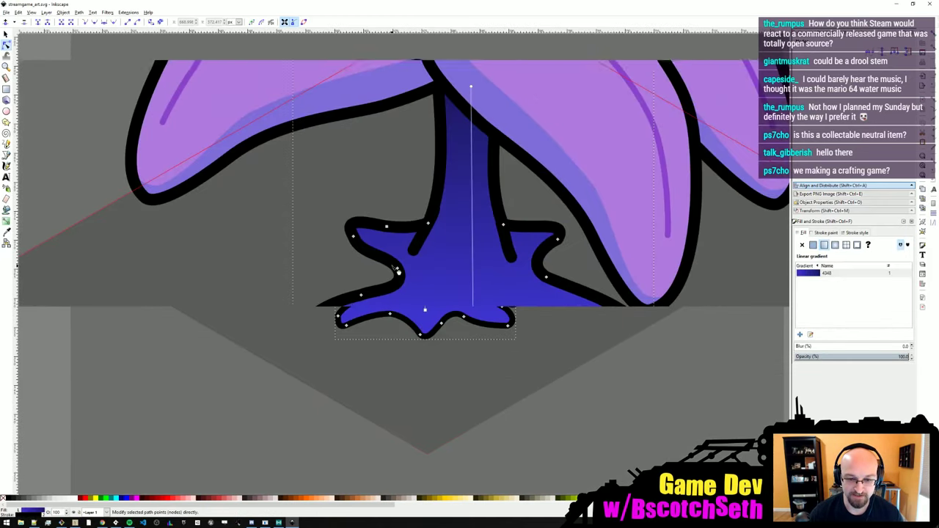
{"action": "left_click", "coordinate": [396, 268]}
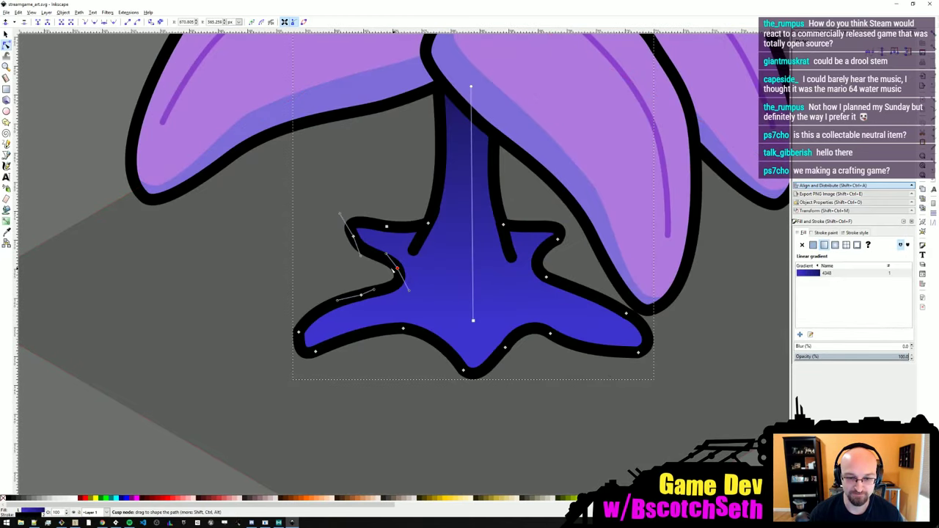
{"action": "left_click_drag", "start_coordinate": [397, 268], "coordinate": [381, 263]}
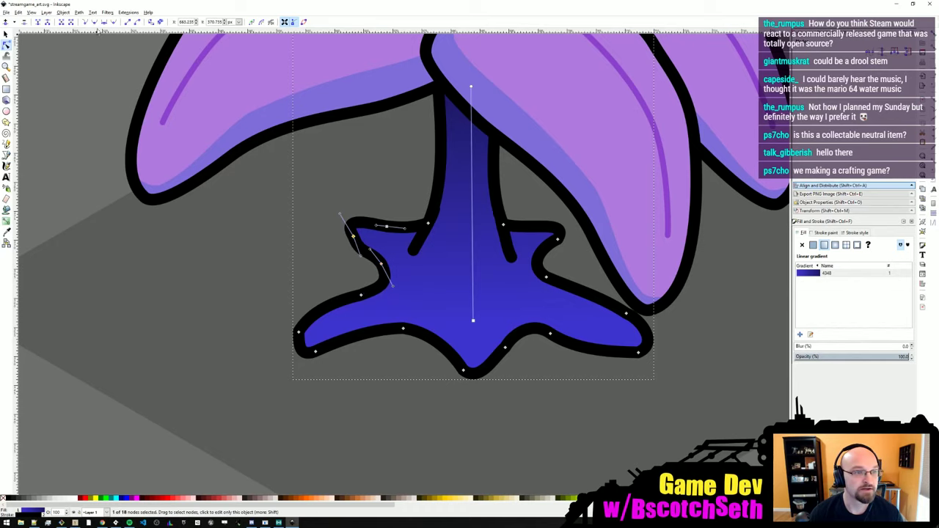
{"action": "left_click", "coordinate": [99, 22]}
{"action": "key", "text": "ctrl+s"}
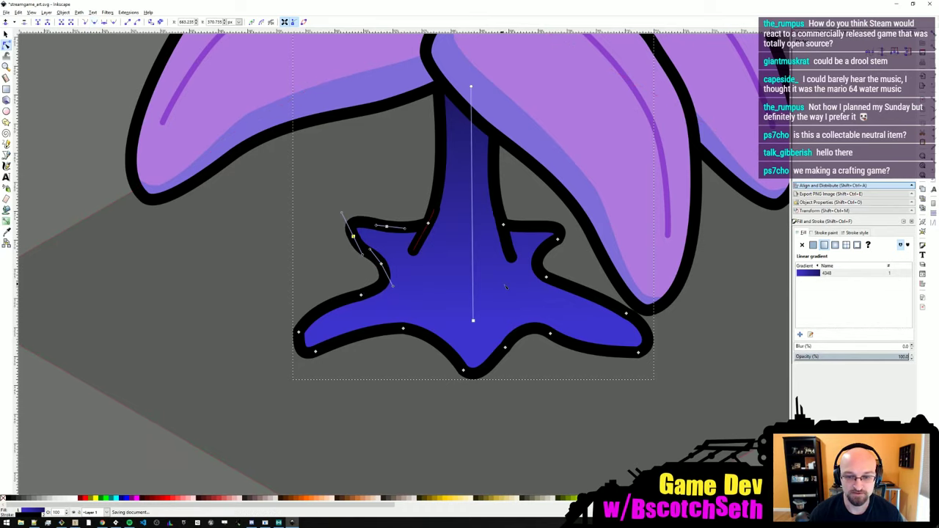
- Examine the whole plant sprite against the block sprites and empty templates, and select the middle right leaf group
{"action": "scroll", "coordinate": [560, 285], "scroll_direction": "down", "scroll_amount": 1, "text": "ctrl"}
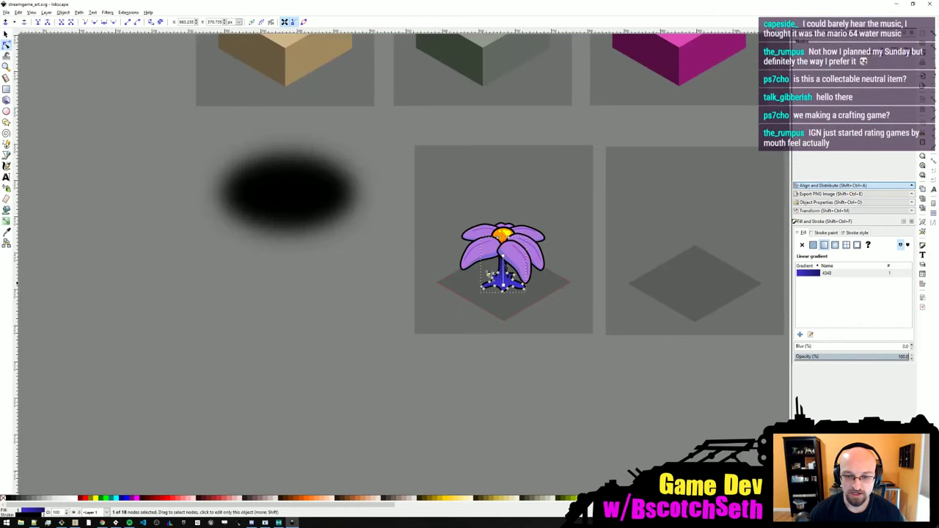
{"action": "left_click", "coordinate": [7, 35]}
{"action": "key", "text": "Escape"}
{"action": "middle_click_drag", "start_coordinate": [466, 306], "coordinate": [346, 342]}
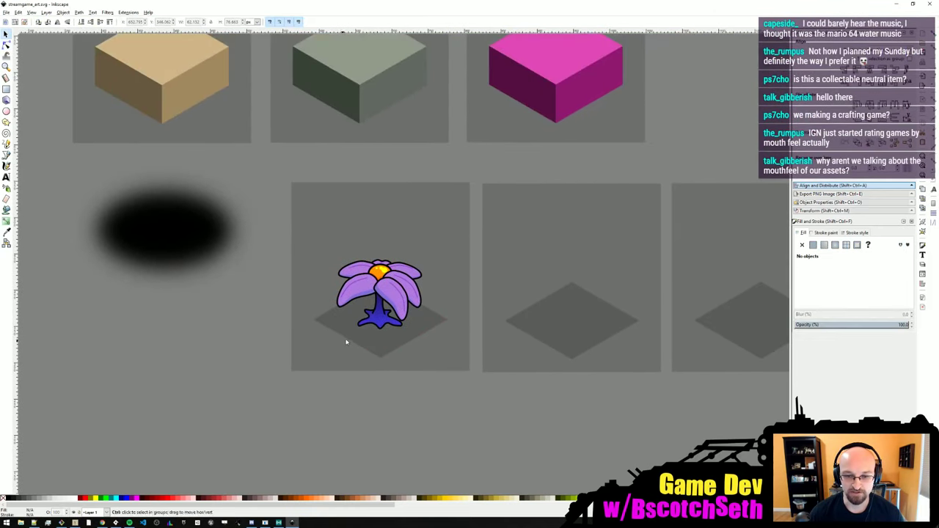
{"action": "scroll", "coordinate": [420, 315], "scroll_direction": "down", "scroll_amount": 2, "text": "ctrl"}
{"action": "middle_click_drag", "start_coordinate": [447, 336], "coordinate": [373, 345]}
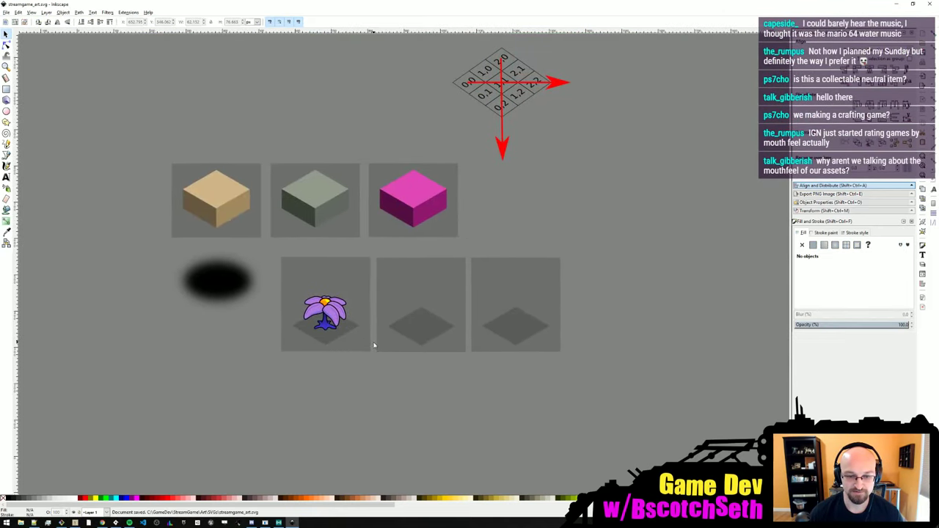
{"action": "scroll", "coordinate": [373, 345], "scroll_direction": "down", "scroll_amount": 2, "text": "ctrl"}
{"action": "scroll", "coordinate": [373, 345], "scroll_direction": "up", "scroll_amount": 1, "text": "ctrl"}
{"action": "key", "text": "ctrl+s"}
{"action": "scroll", "coordinate": [345, 330], "scroll_direction": "up", "scroll_amount": 5, "text": "ctrl"}
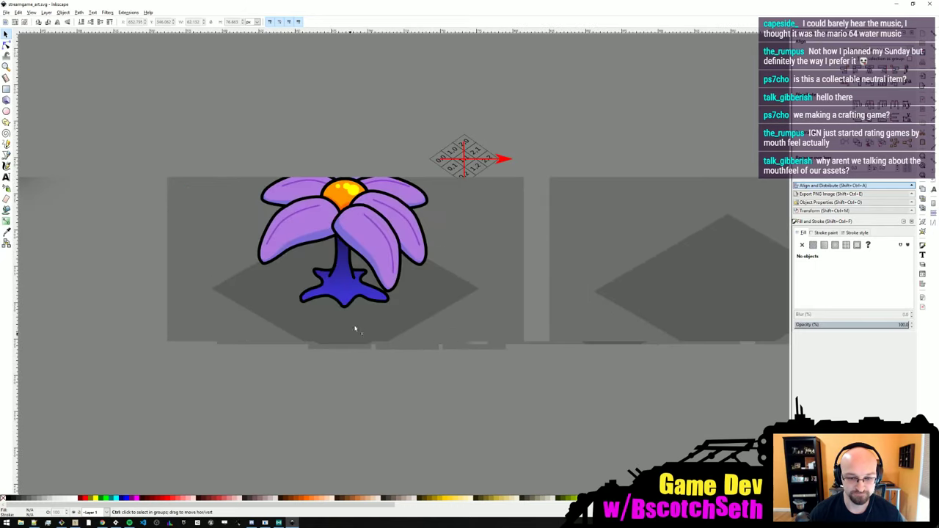
{"action": "middle_click_drag", "start_coordinate": [402, 295], "coordinate": [425, 309]}
{"action": "key", "text": "ctrl+s"}
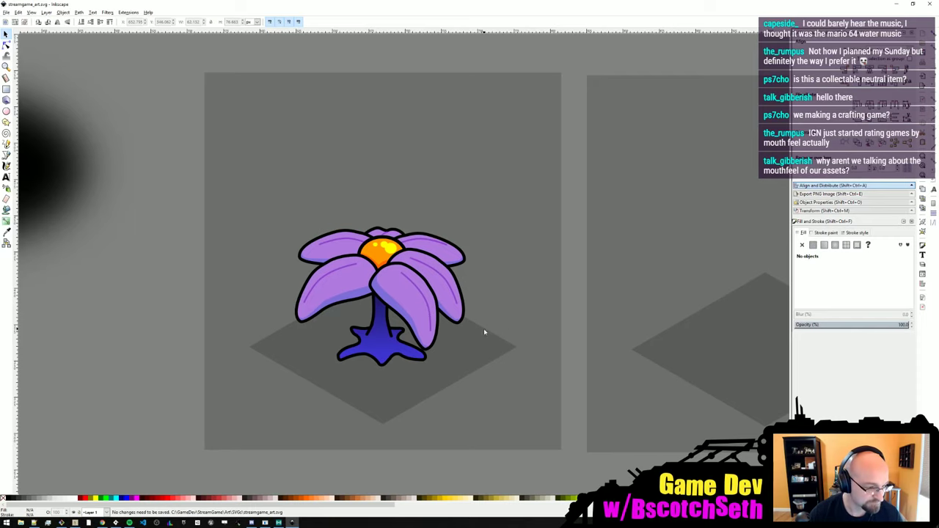
{"action": "middle_click_drag", "start_coordinate": [482, 330], "coordinate": [429, 306]}
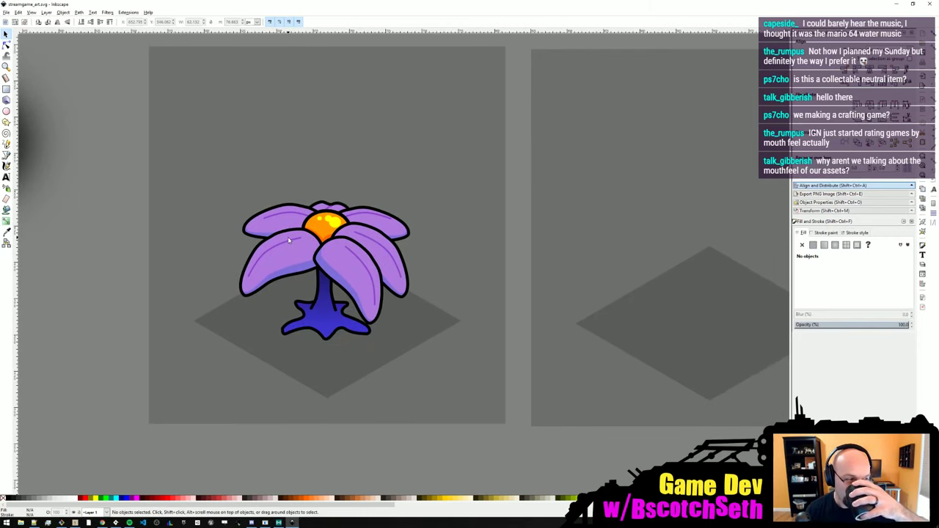
{"action": "left_click", "coordinate": [391, 243]}
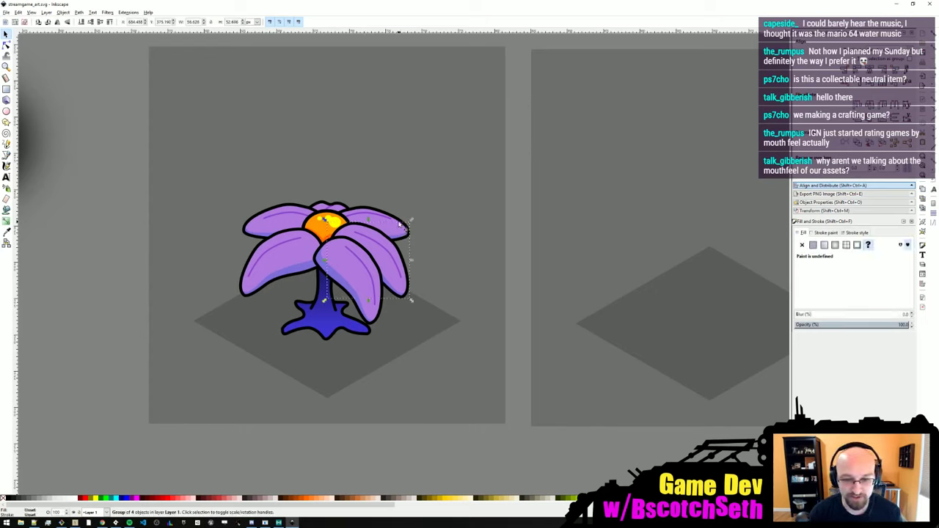